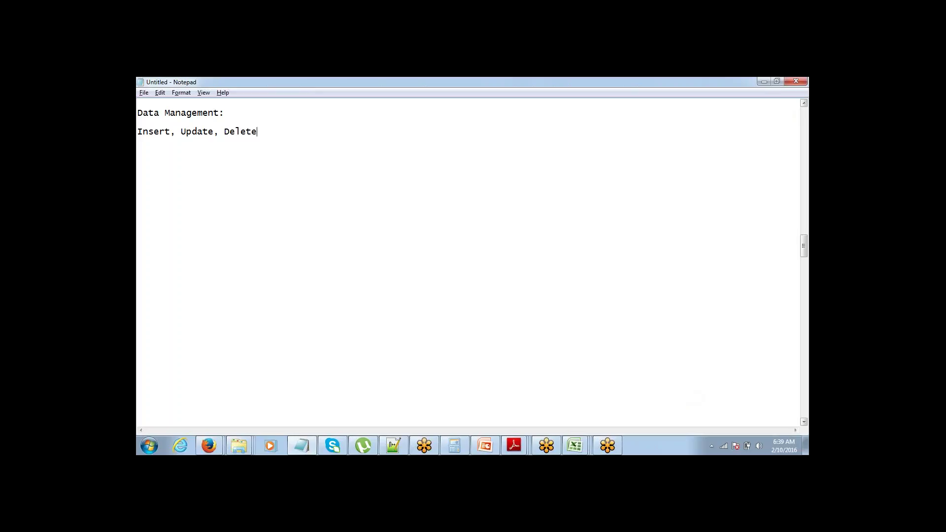
Step: Add the line 'Export - Salesforce to CSV' beneath 'Insert, Update, Delete' in the Notepad note
key(Return)
text(Export -)
text(Salesforce to CSV)
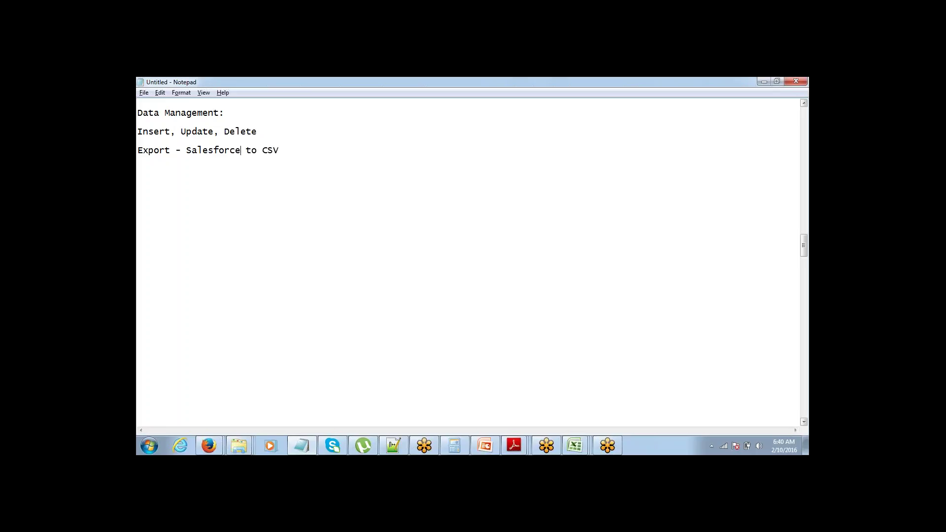
key(ctrl+shift+Left)
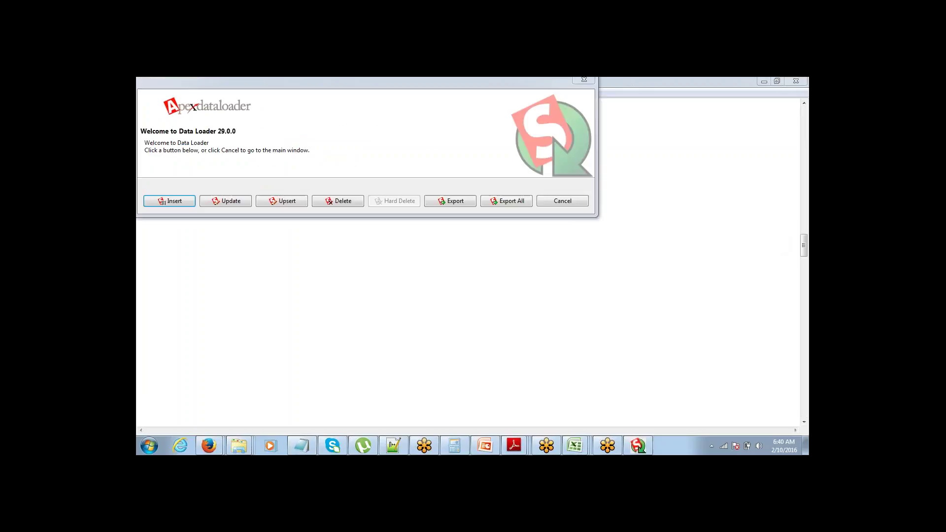
Step: Start a Data Loader export and replace the username with the Salesforce login e-mail
click(463, 203)
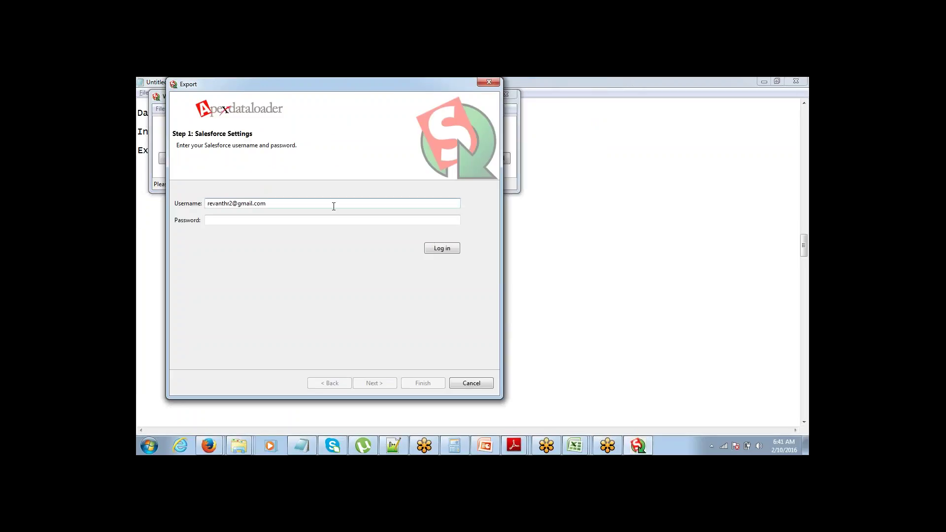
key(BackSpace)
key(BackSpace)
key(BackSpace)
key(BackSpace)
key(BackSpace)
key(BackSpace)
key(BackSpace)
key(BackSpace)
key(BackSpace)
key(BackSpace)
key(BackSpace)
key(BackSpace)
key(BackSpace)
key(BackSpace)
key(BackSpace)
key(BackSpace)
key(BackSpace)
key(BackSpace)
key(BackSpace)
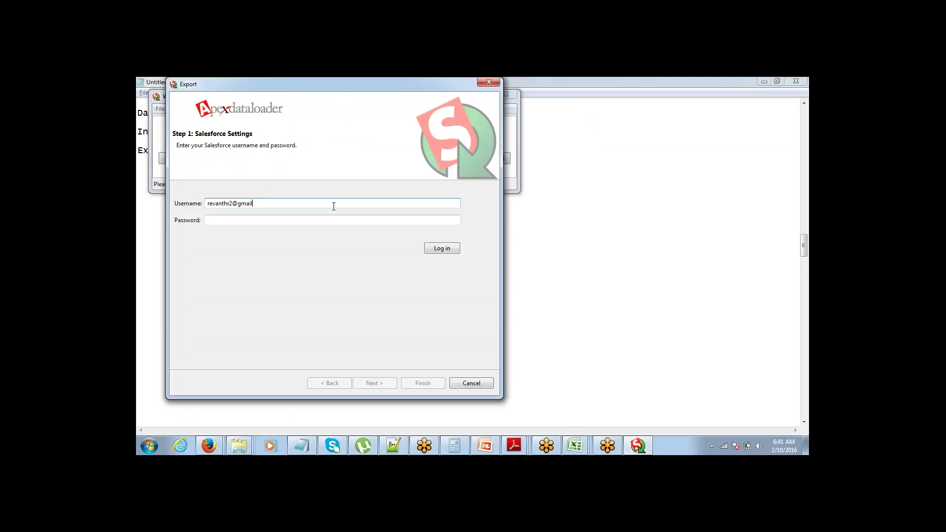
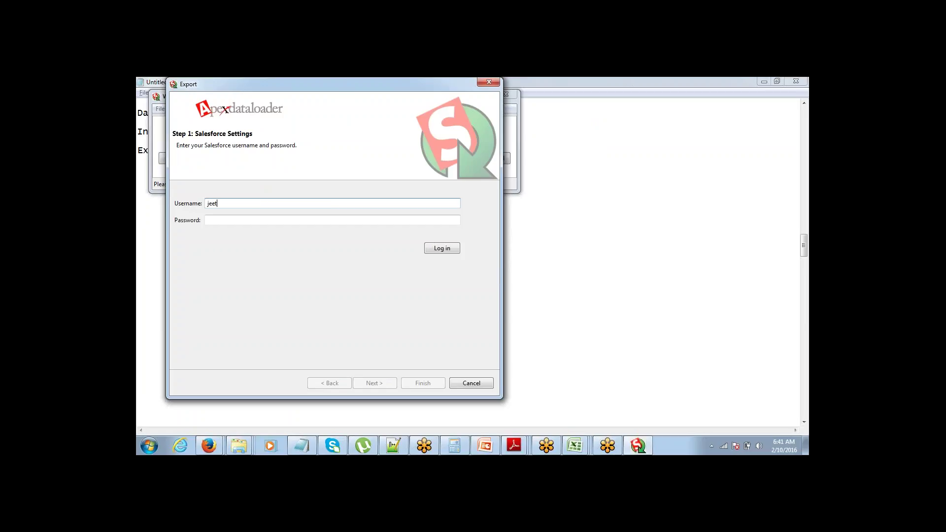
key(Tab)
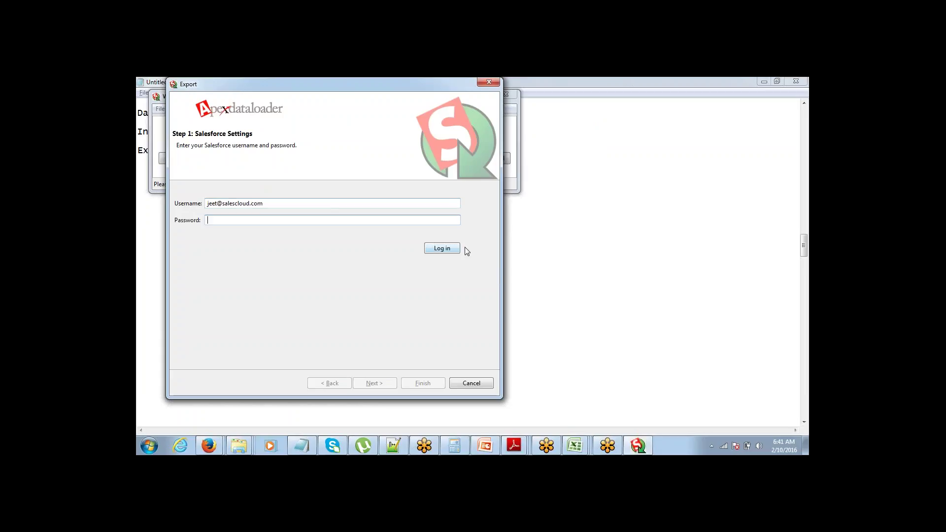
click(776, 243)
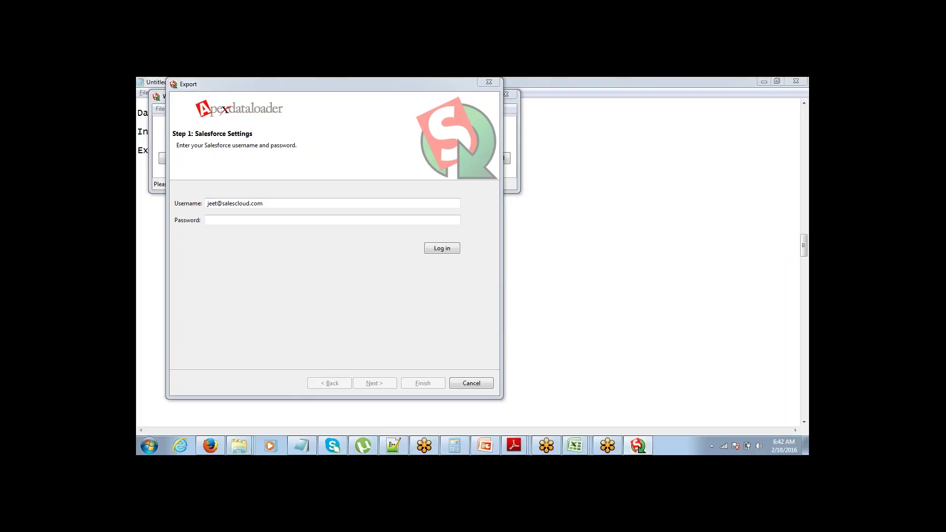
Step: Enter the password plus security token, log in to Salesforce, and continue to object selection
click(387, 221)
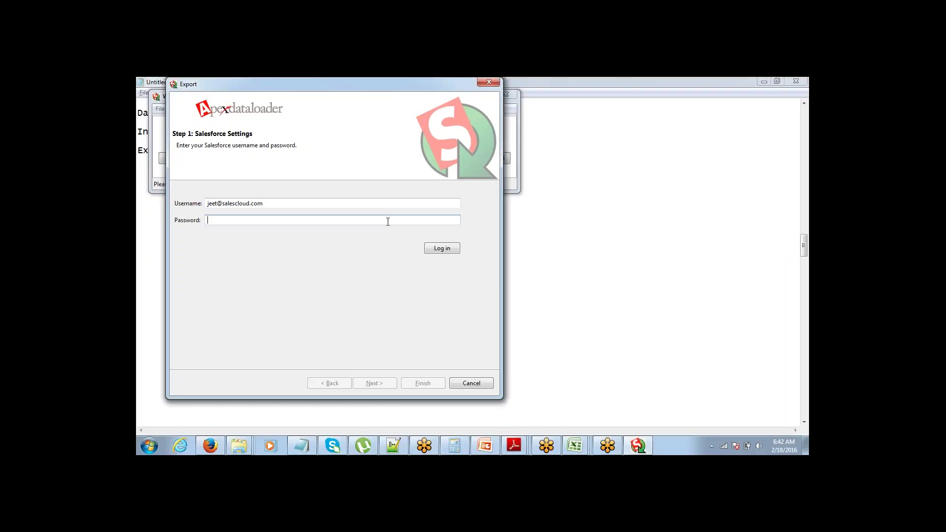
text(•••••••••)
key(ctrl+v)
click(446, 249)
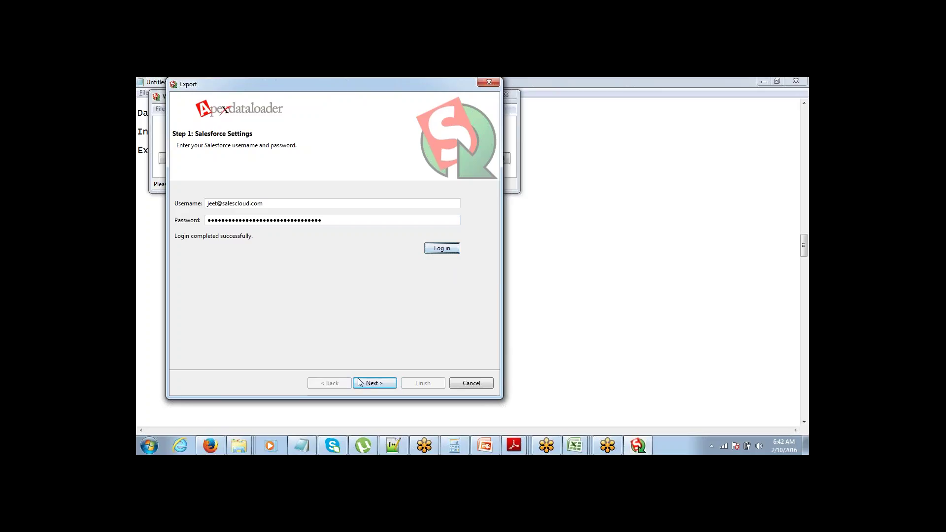
click(391, 383)
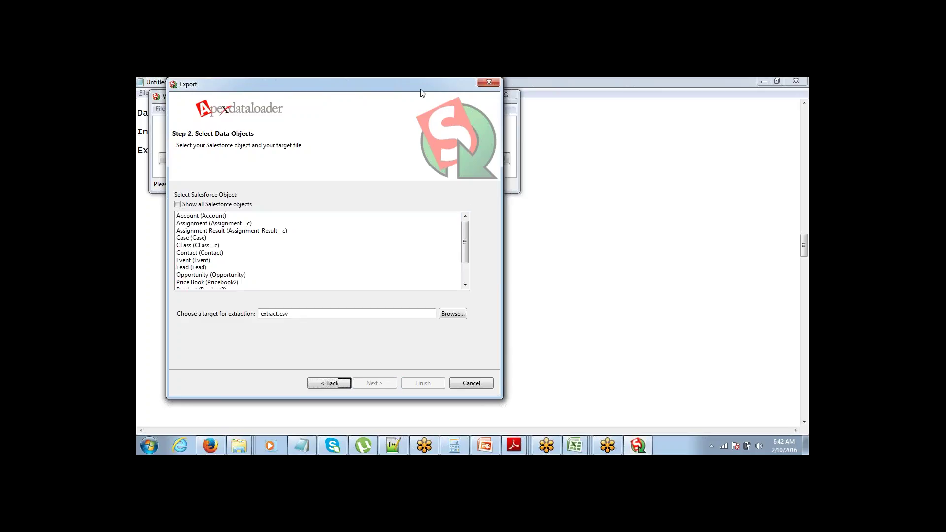
Step: Choose Account for export, set the target file name to myexport, and continue to the query step
drag(421, 93, 502, 93)
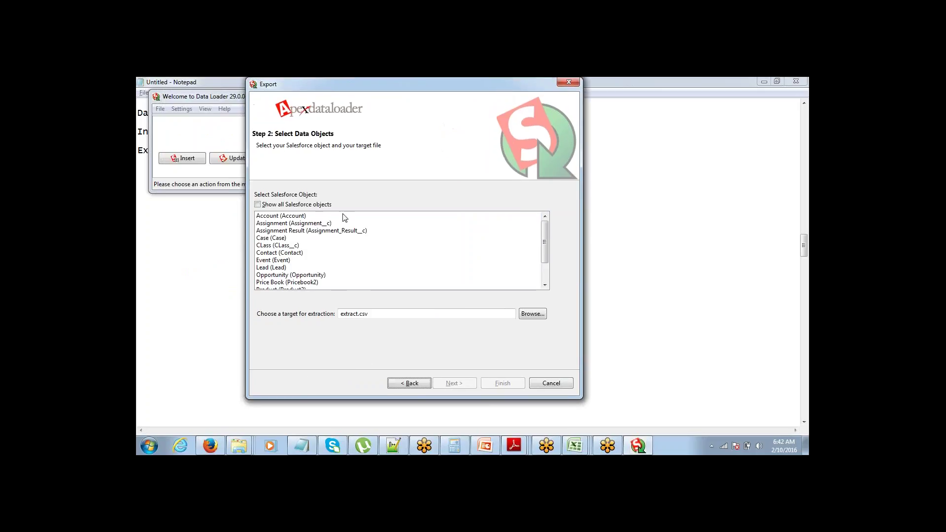
click(288, 217)
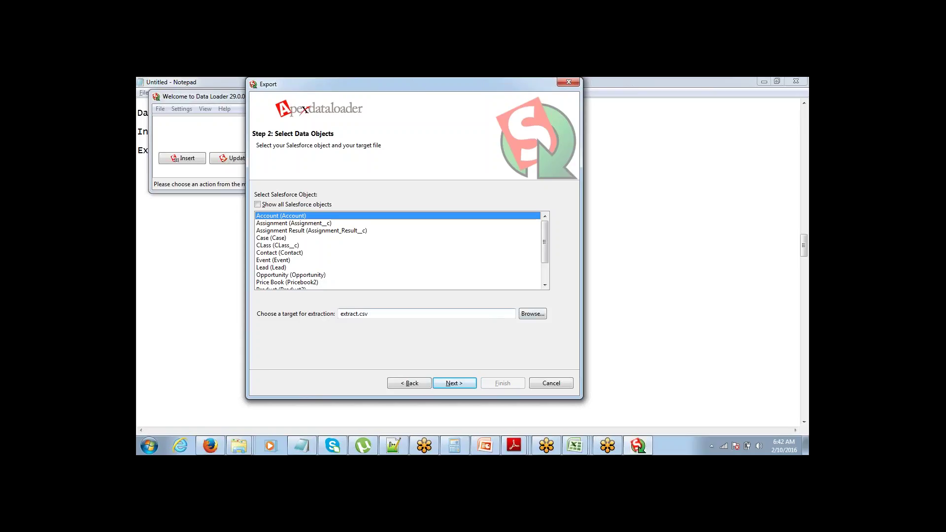
click(535, 316)
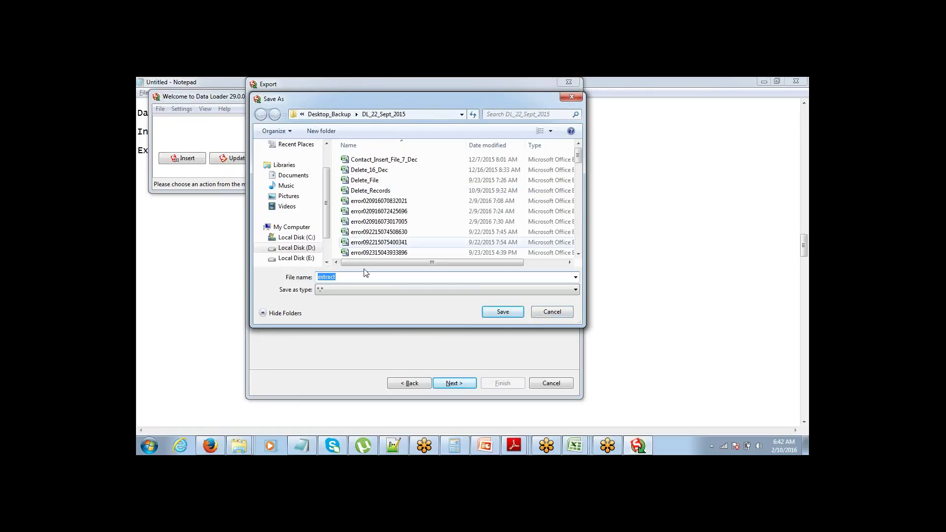
click(357, 279)
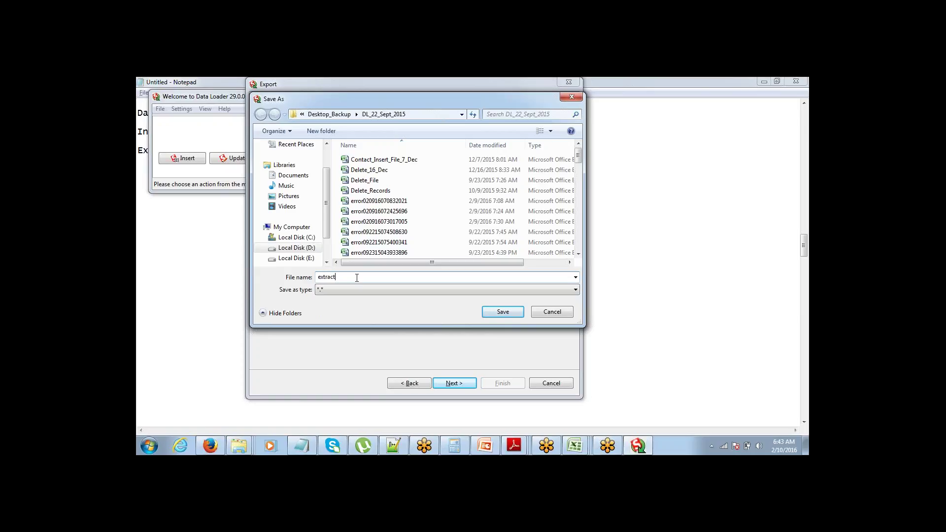
key(BackSpace)
key(BackSpace)
key(BackSpace)
key(BackSpace)
key(BackSpace)
key(BackSpace)
key(BackSpace)
text(myexport)
click(515, 311)
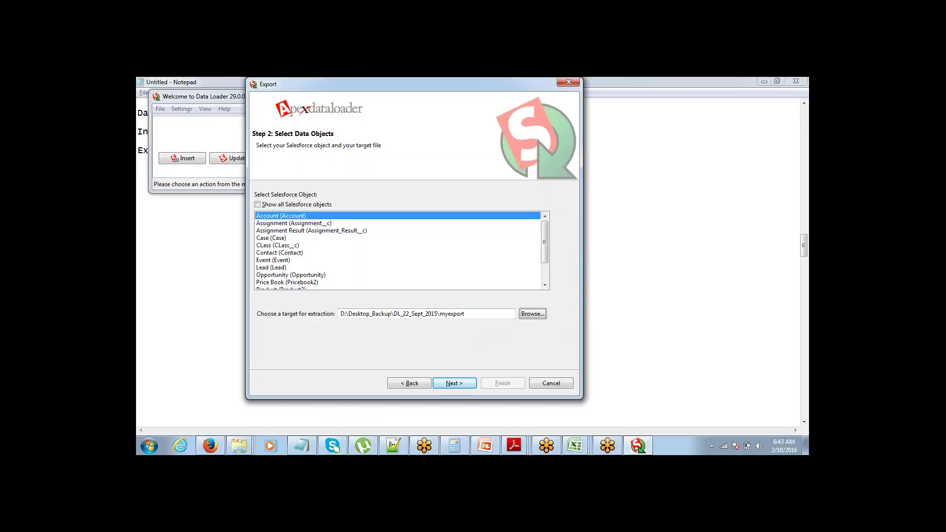
click(461, 387)
click(460, 387)
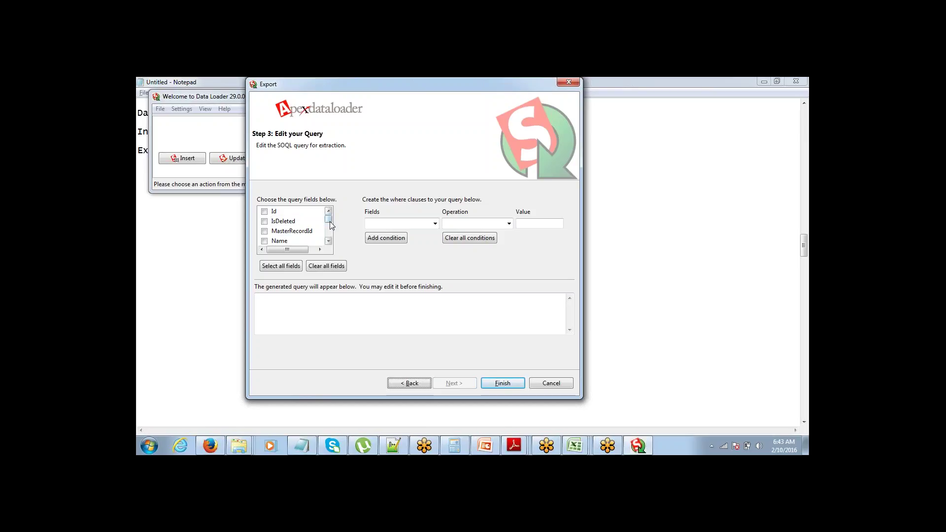
Step: Tick Name, Type, BillingStreet, BillingCity, BillingState, Phone and Fax in the query field list
mouse_move(329, 218)
mouse_down()
mouse_move(329, 234)
mouse_move(329, 214)
mouse_up()
click(264, 241)
click(329, 241)
click(329, 241)
click(264, 232)
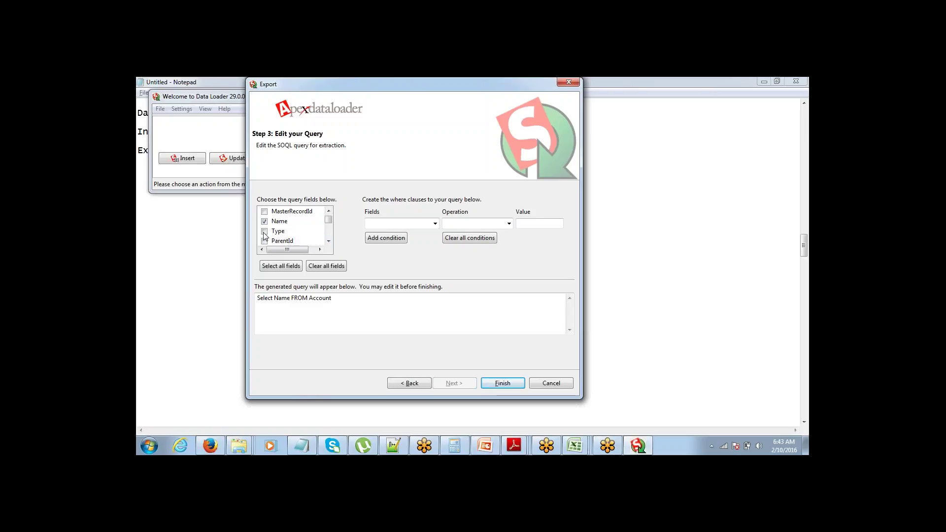
click(329, 241)
click(328, 241)
click(329, 241)
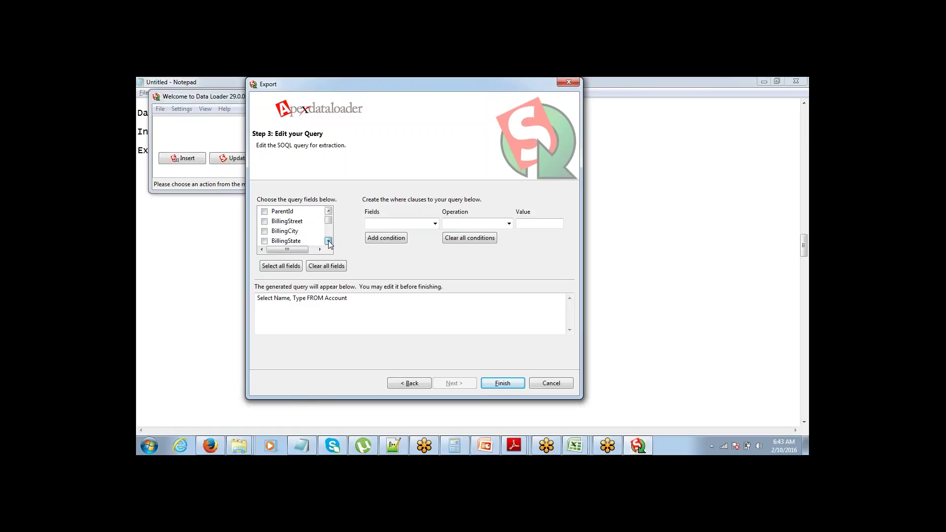
click(265, 221)
click(265, 232)
click(264, 241)
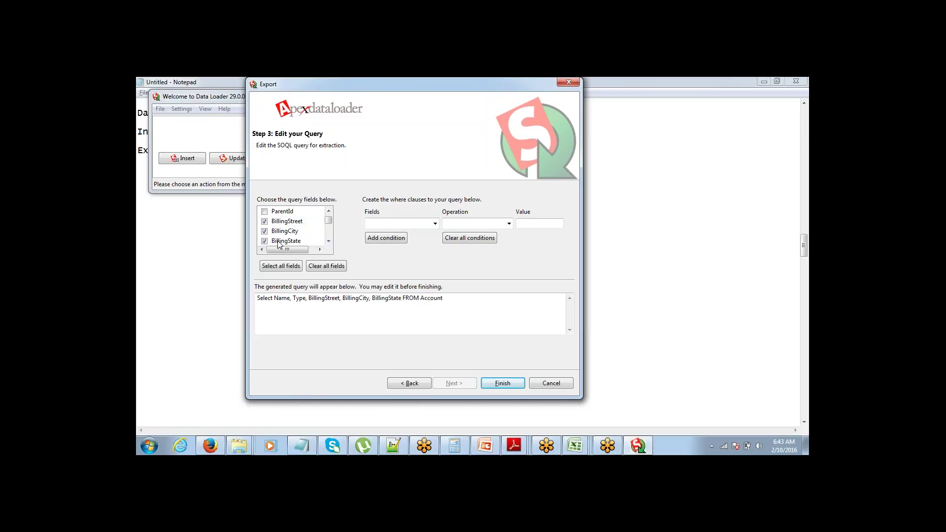
click(329, 241)
click(329, 241)
click(329, 241)
click(328, 241)
click(329, 241)
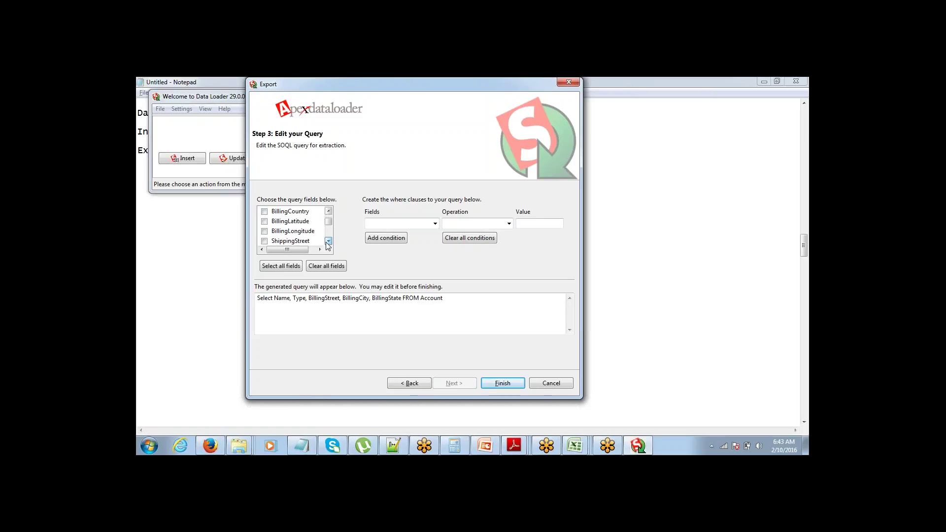
click(328, 241)
click(329, 241)
click(329, 241)
click(329, 241)
click(329, 241)
click(329, 242)
click(329, 241)
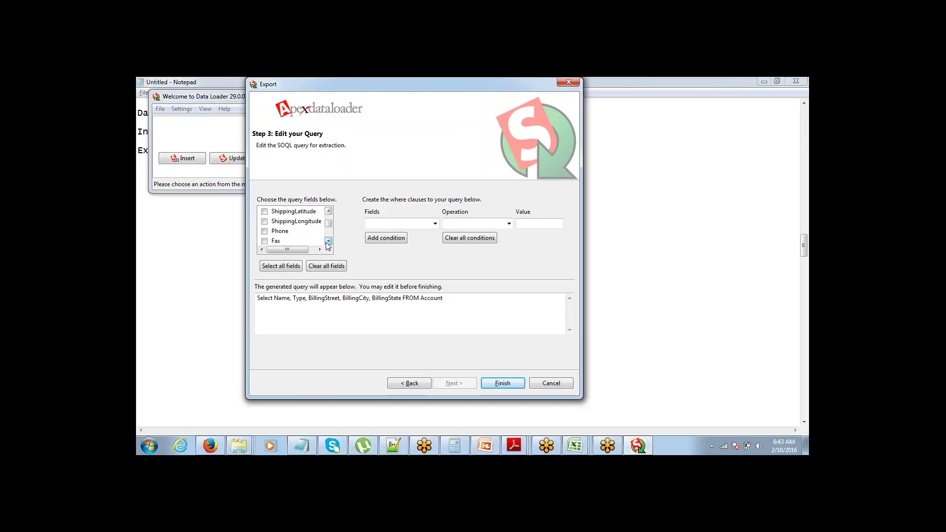
click(265, 232)
click(264, 241)
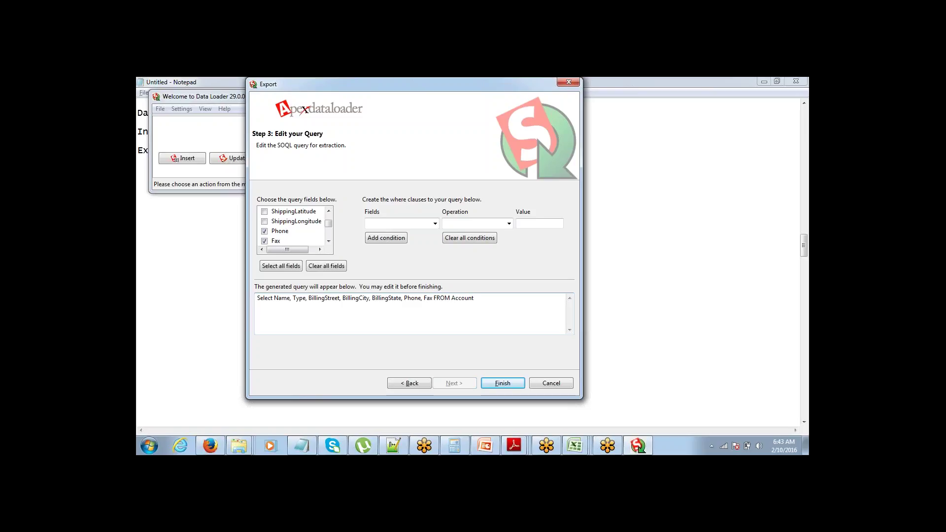
Step: Leave the where-clause empty after browsing the filter fields, and run the export
click(438, 224)
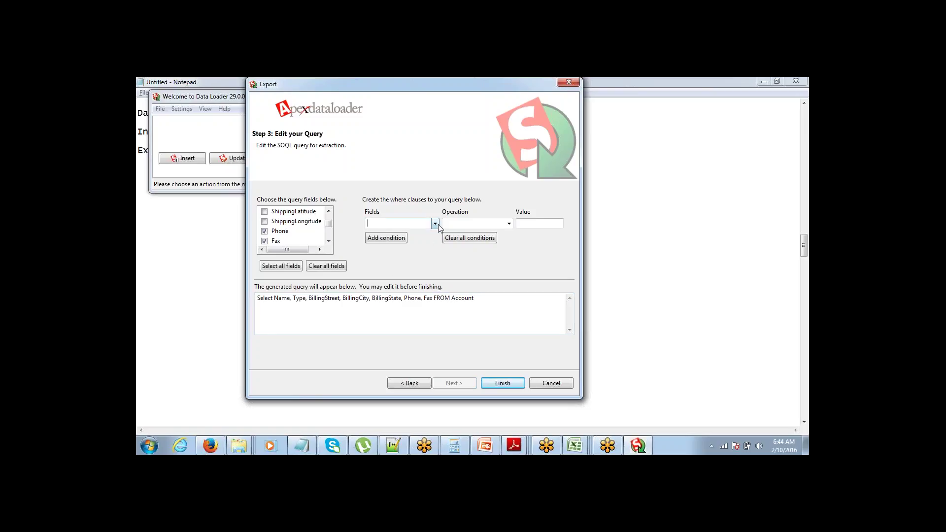
click(438, 223)
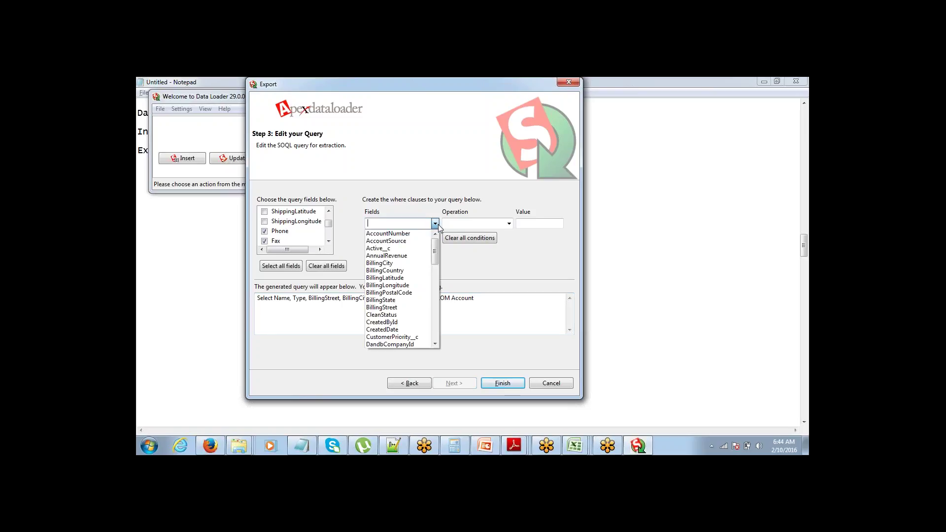
click(433, 187)
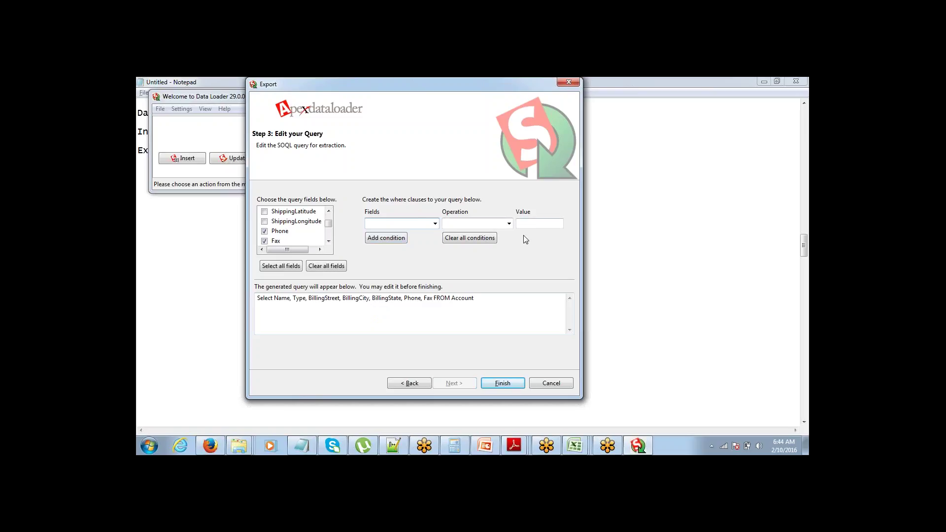
click(397, 238)
click(498, 384)
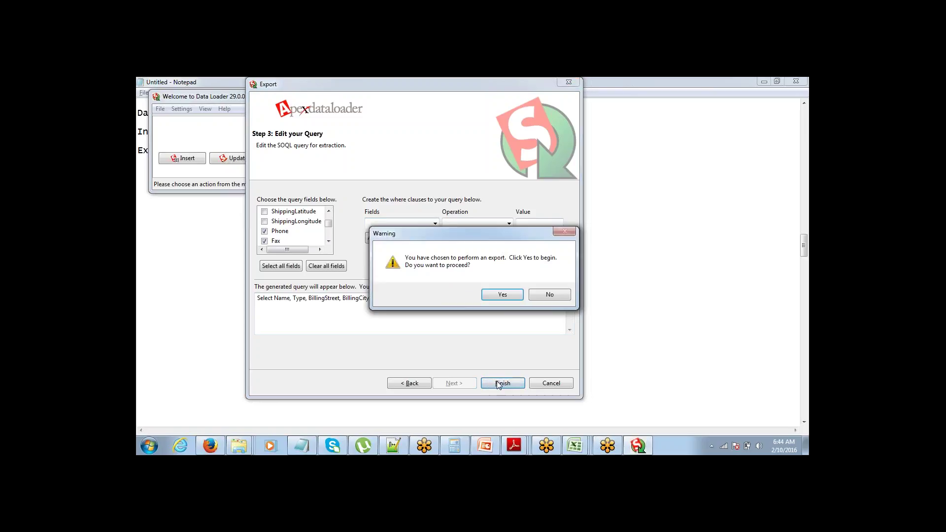
Step: Confirm the export warning and dismiss the Operation Finished message after 37 records extract
click(502, 296)
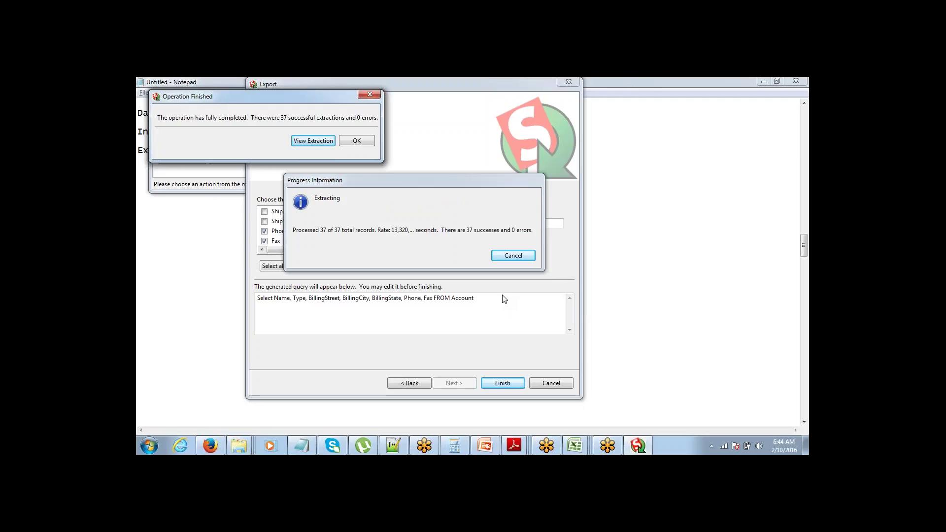
click(347, 138)
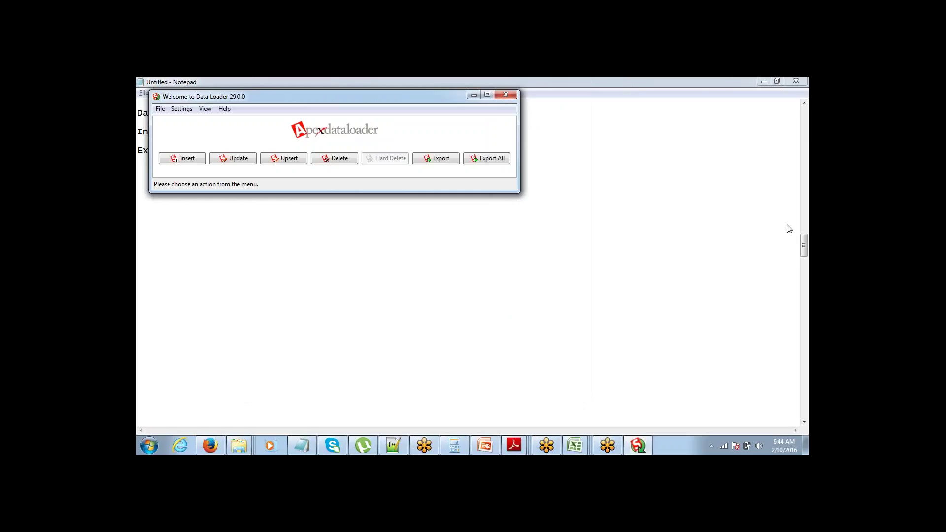
Step: Import myexport into Excel as comma-delimited columns with General format
click(780, 240)
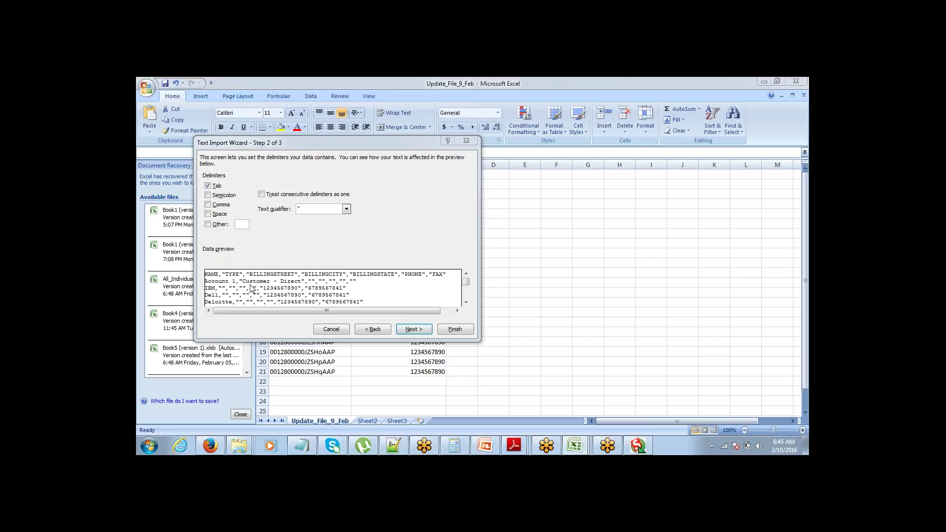
click(209, 205)
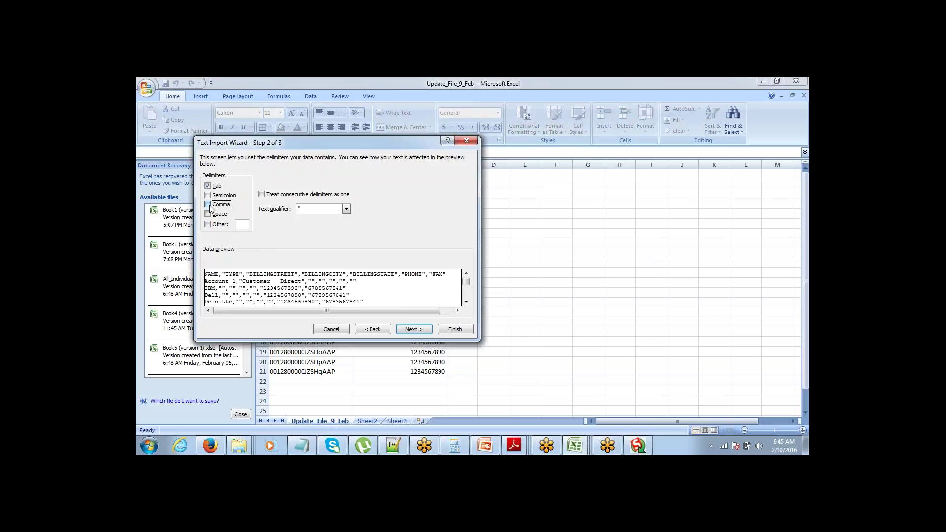
click(413, 333)
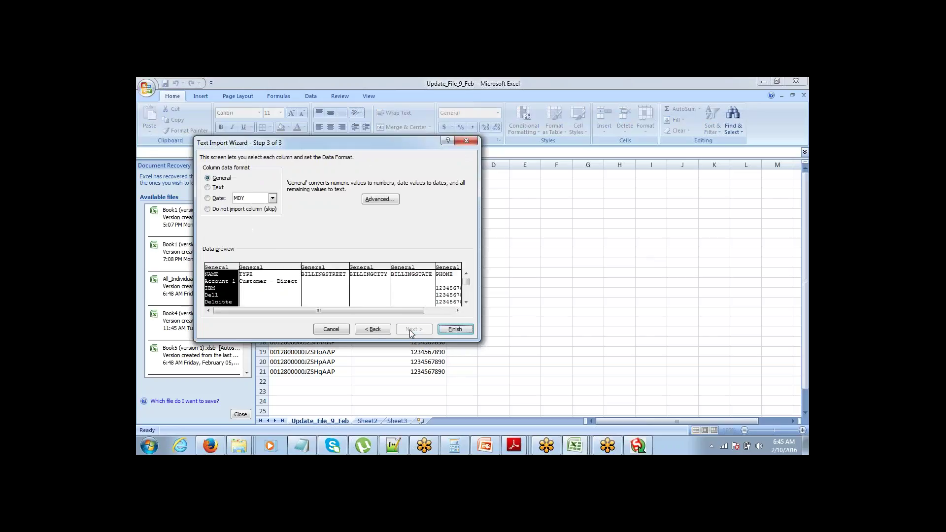
click(455, 330)
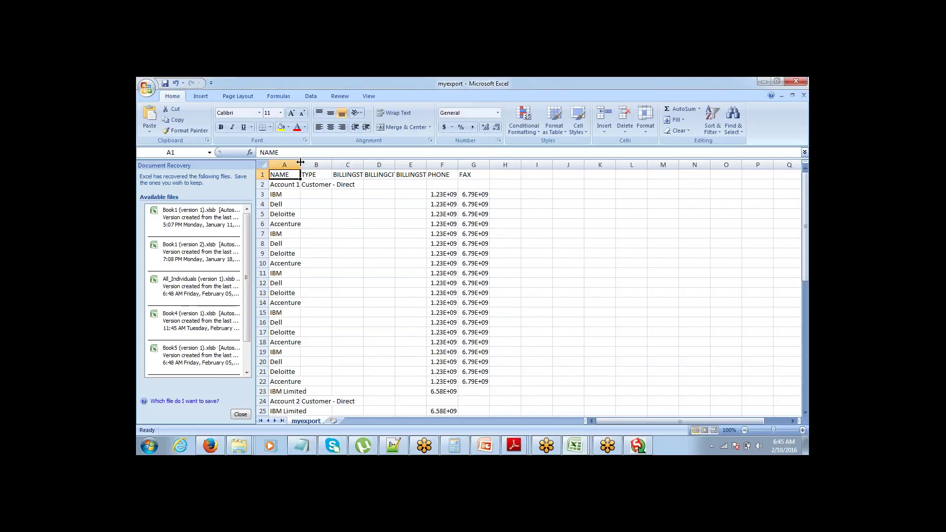
Step: Widen columns A, B and C so account names, types and billing streets show fully
drag(301, 162, 353, 164)
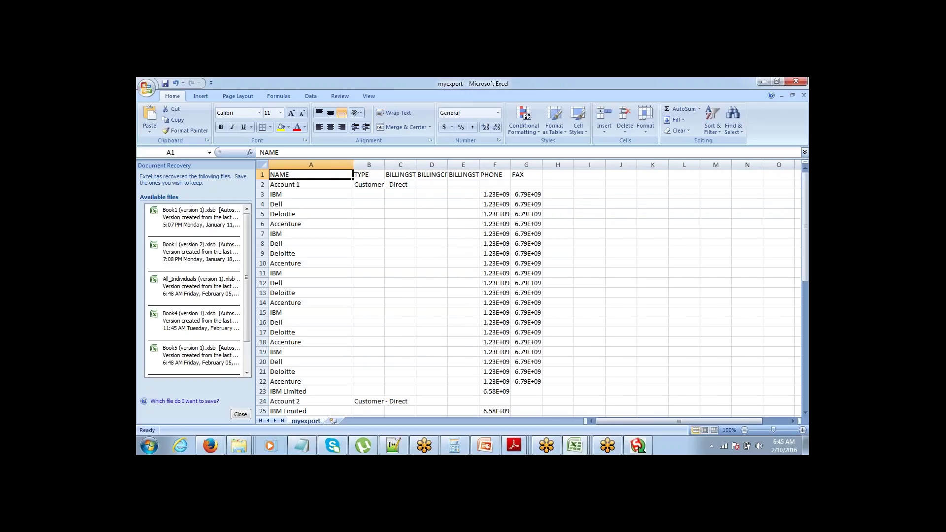
click(398, 164)
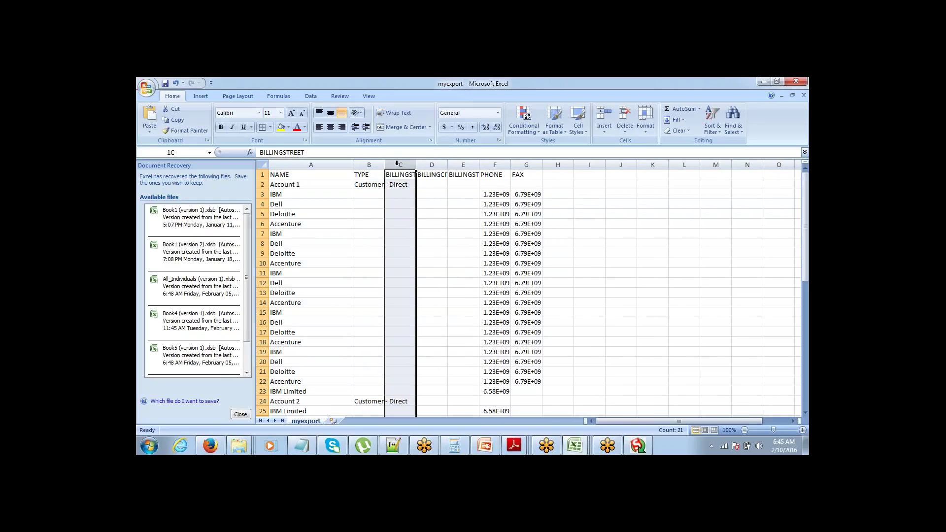
drag(384, 165, 496, 170)
click(463, 222)
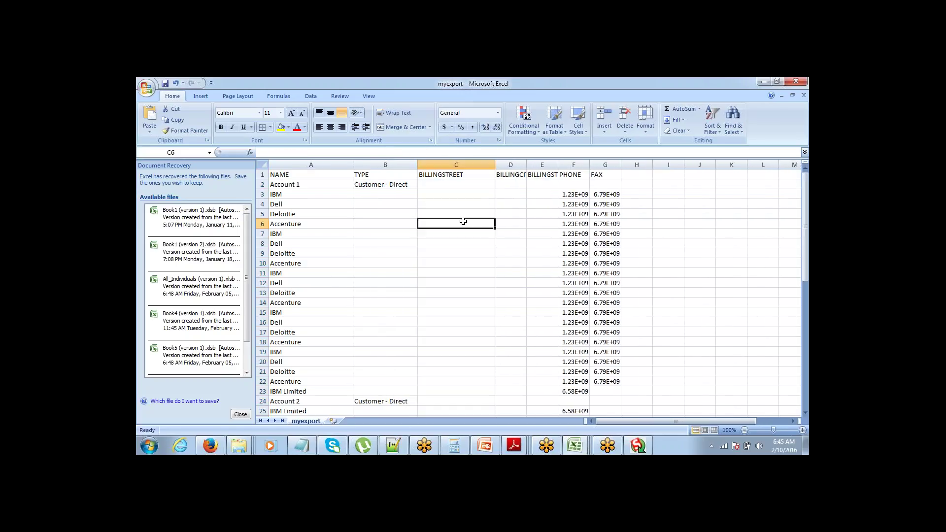
Step: Browse down columns C and A, jumping to the last account name and back to A1
key(Down)
key(Down)
key(Down)
key(Down)
key(Down)
key(Down)
key(Down)
key(Down)
key(Down)
key(Down)
key(Down)
key(Down)
key(Down)
key(Down)
key(Down)
key(Down)
key(Down)
key(Down)
key(Down)
key(Down)
key(Down)
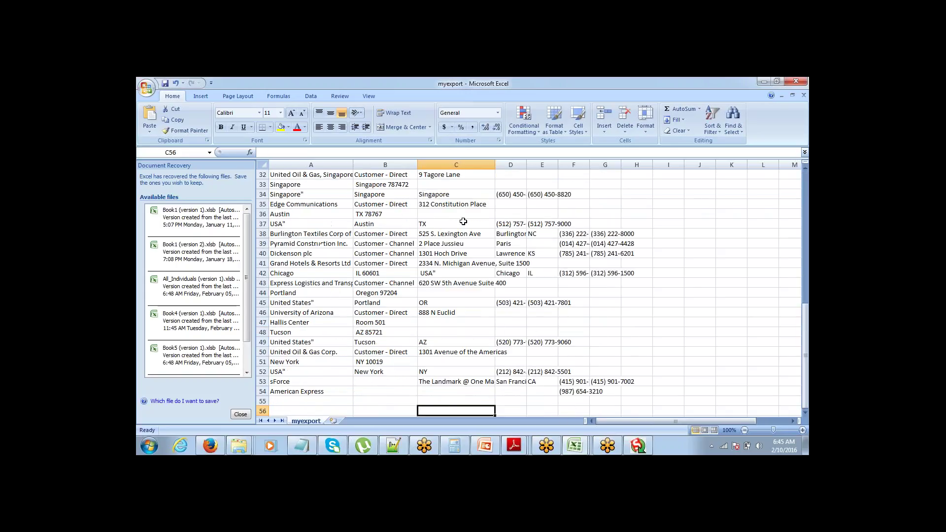
key(Down)
key(Down)
key(Down)
key(Down)
key(Down)
key(Down)
key(Down)
key(Down)
key(Down)
key(Down)
key(Down)
key(Down)
key(Down)
key(Down)
key(Down)
key(Down)
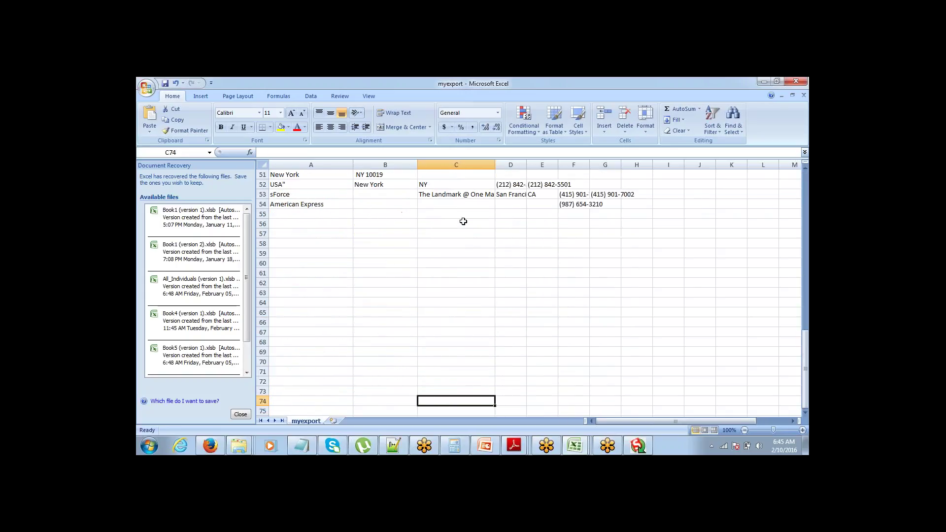
key(Up)
key(Up)
key(Up)
key(Up)
key(Up)
key(Up)
key(Up)
key(Up)
key(Up)
key(Up)
key(Up)
key(Up)
key(Up)
key(Up)
key(Up)
key(Left)
key(Left)
key(Up)
key(Up)
key(Up)
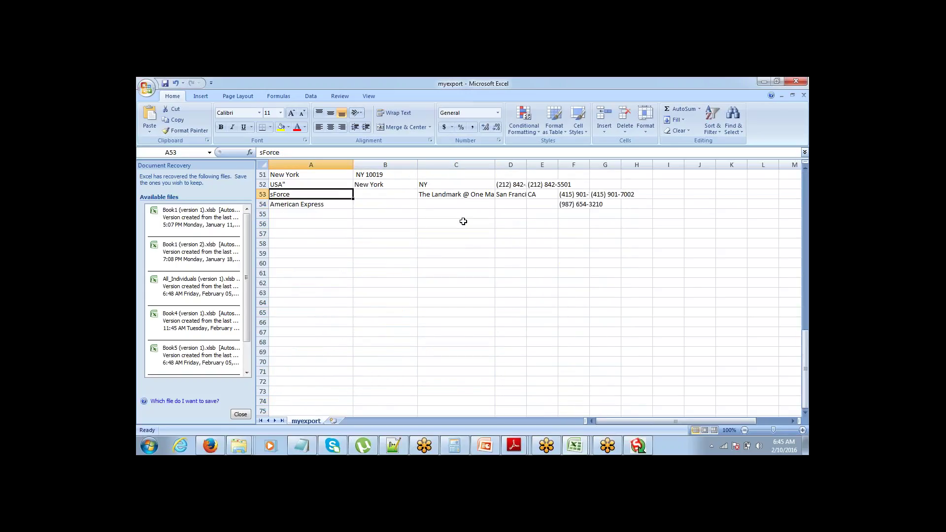
key(Up)
key(Up)
key(Up)
key(Up)
key(Up)
key(Up)
key(Up)
key(Up)
key(Up)
key(Up)
key(Up)
key(Up)
key(Up)
key(Up)
key(Up)
key(Up)
key(Up)
key(Up)
key(Up)
key(Up)
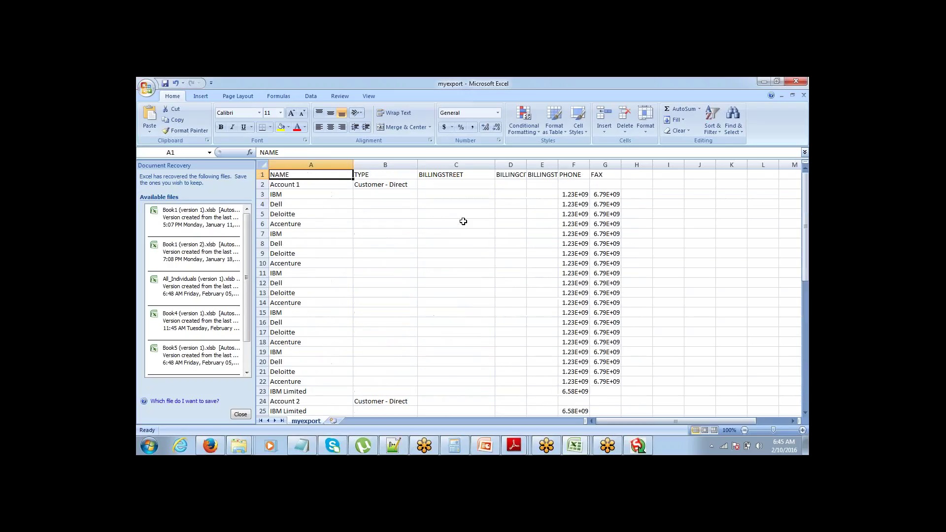
key(Up)
key(End)
key(Down)
key(Up)
key(Up)
key(Up)
key(Up)
key(Up)
key(Up)
key(Up)
key(Up)
key(Up)
key(Up)
key(Up)
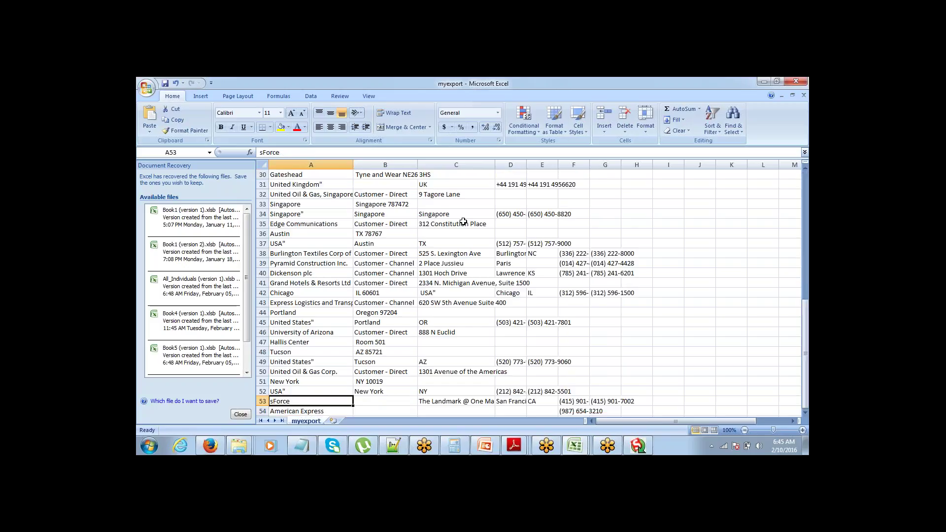
key(Up)
key(Up)
key(Up)
key(Up)
key(Up)
key(Up)
key(Up)
key(ctrl+Home)
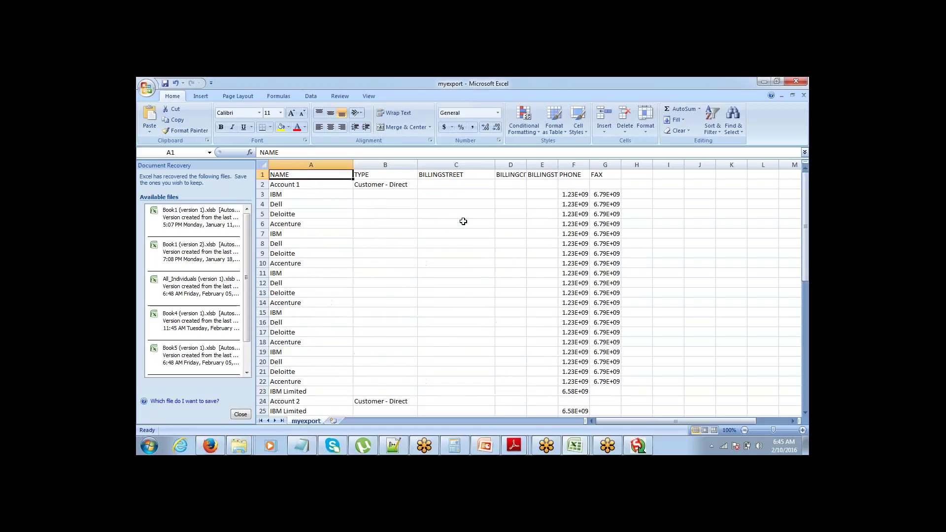
Step: Check the phone values, clear and restore the American Express entry, then return to the Dell row
key(Down)
key(Right)
key(Right)
key(Right)
key(Right)
key(Right)
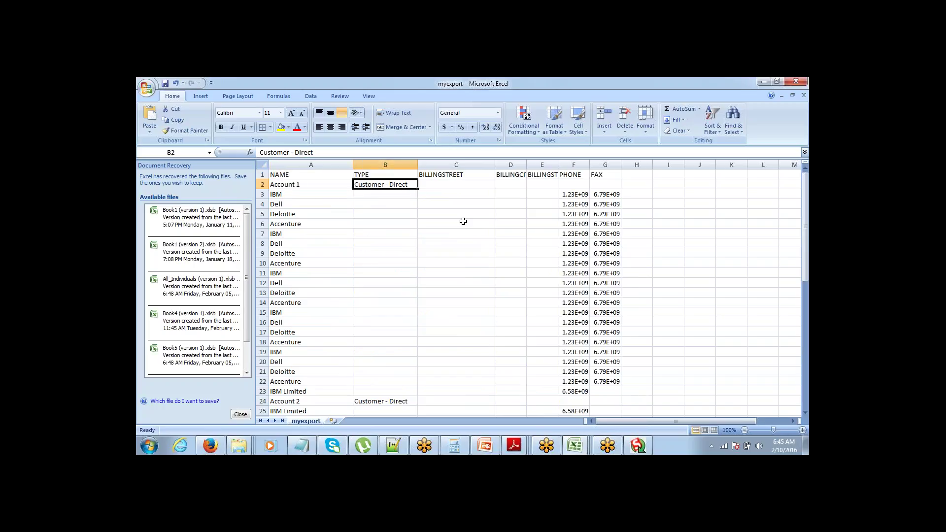
key(Down)
key(Down)
key(Down)
key(Down)
key(Down)
key(Down)
key(Down)
key(Down)
key(Down)
key(Down)
key(Down)
key(Down)
key(Down)
key(Down)
key(Down)
key(Down)
key(Down)
key(Down)
key(Down)
key(Down)
key(Down)
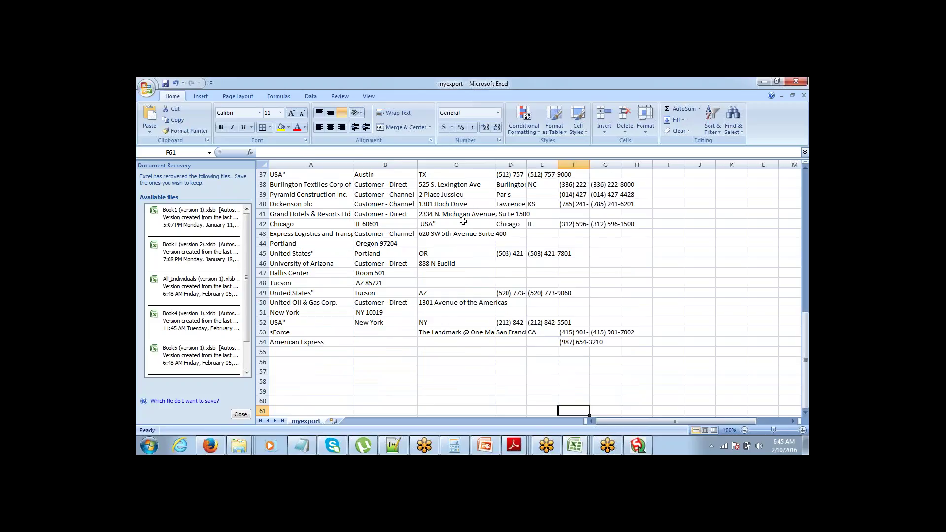
key(Left)
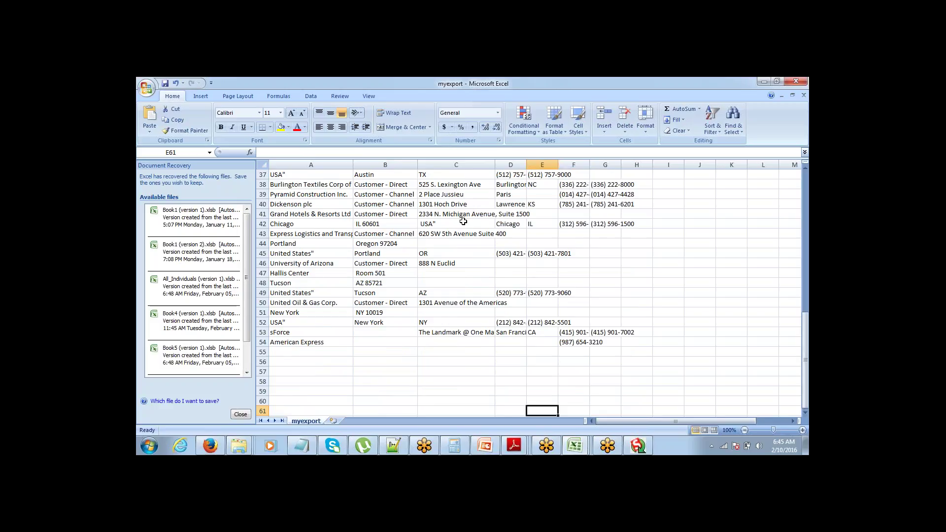
key(Left)
key(Left)
key(Left)
key(Left)
key(Up)
key(Up)
key(Up)
key(Up)
key(Up)
key(Up)
key(Up)
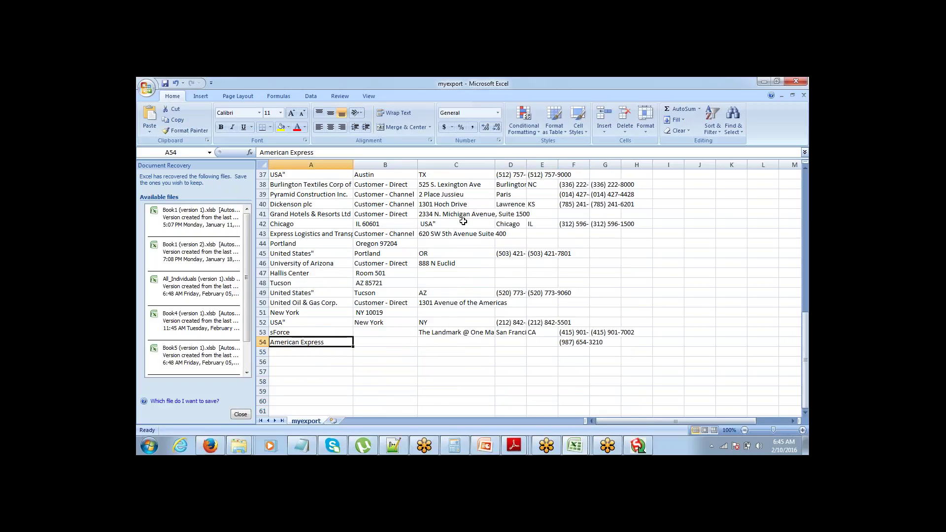
key(Delete)
key(ctrl+z)
key(ctrl+Home)
key(ctrl+Down)
key(ctrl+Down)
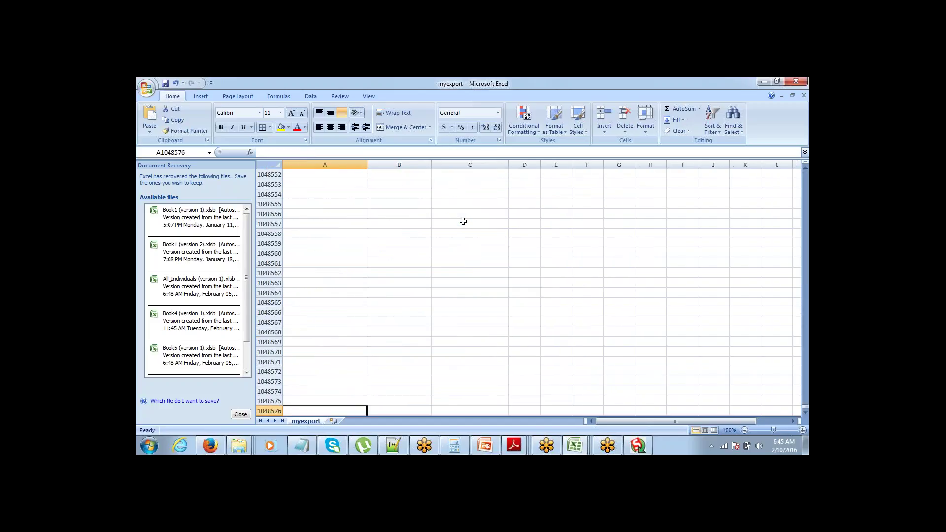
key(ctrl+Home)
key(Down)
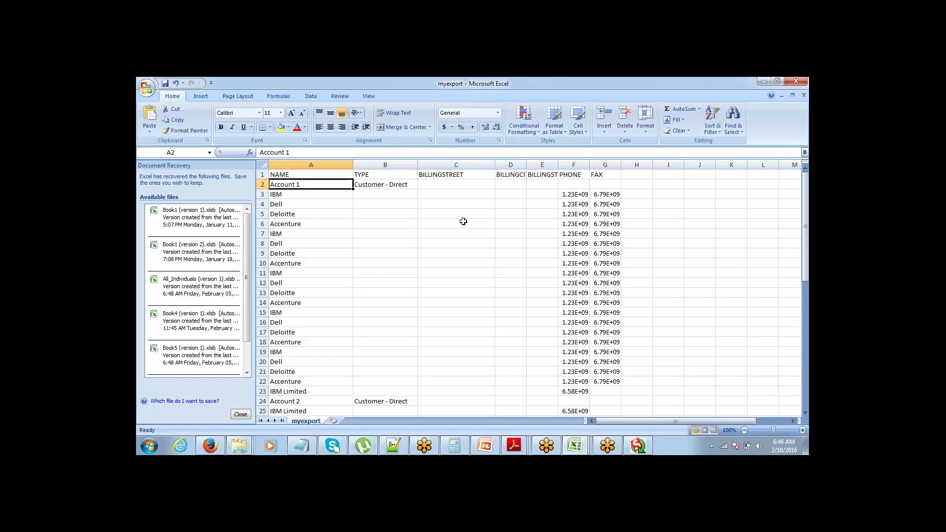
key(Down)
key(Down)
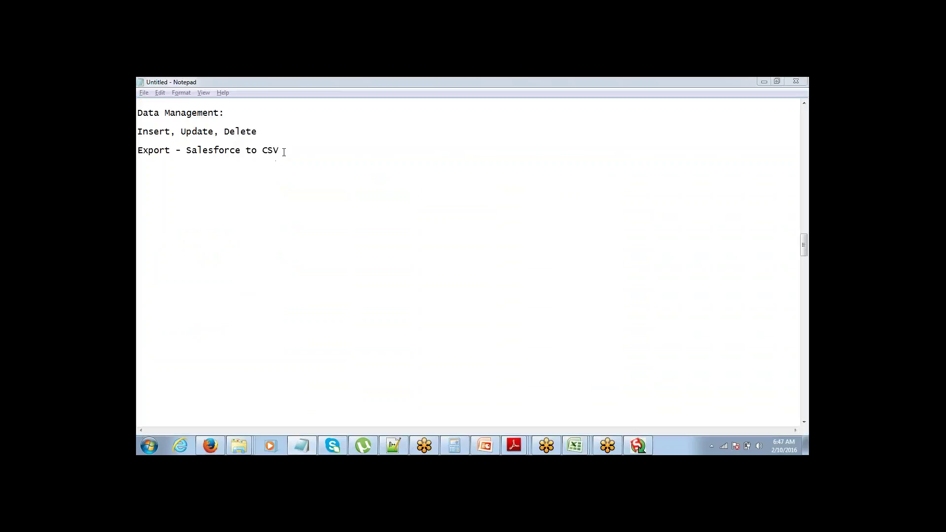
Step: Add the line 'Upsert - Update + Insert' and highlight its Update and Insert words
key(Return)
text(Up)
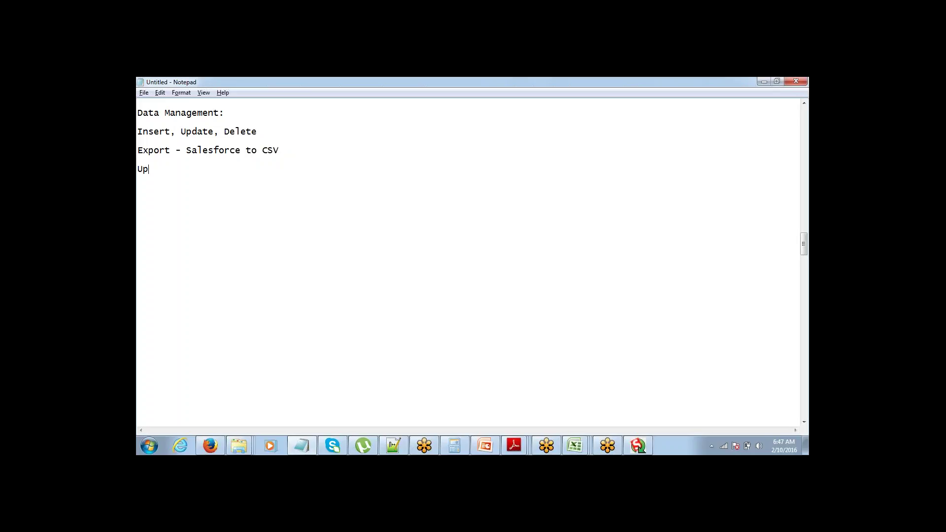
text(sert - Update + Insert)
key(ctrl+shift+Left)
key(ctrl+shift+Left)
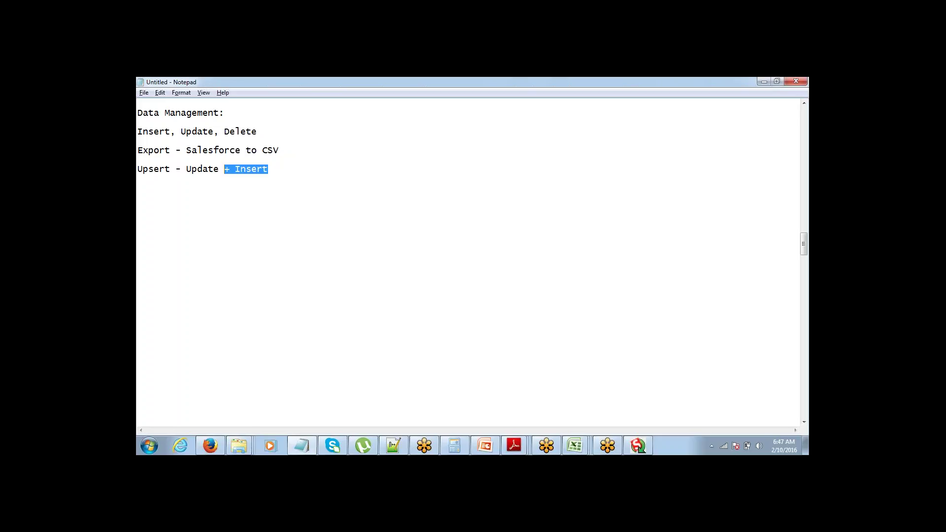
key(ctrl+shift+Left)
key(End)
key(ctrl+shift+Left)
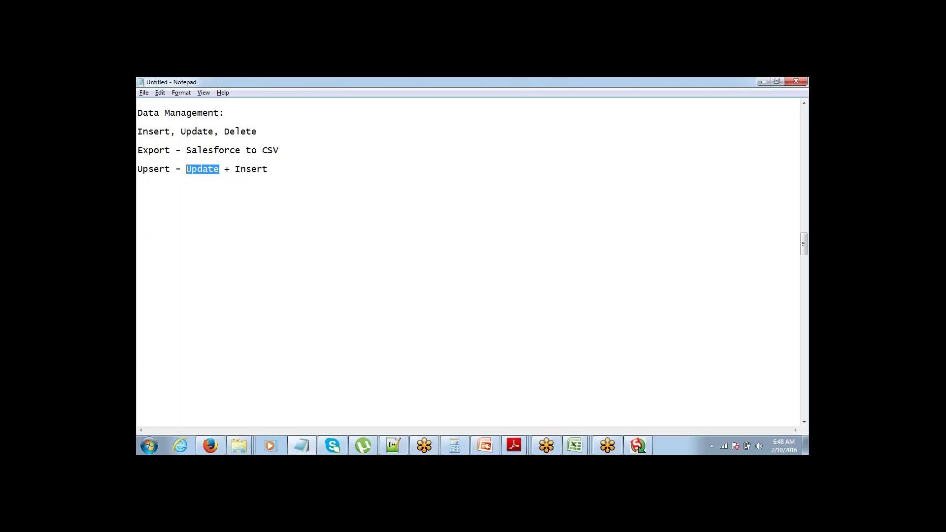
click(138, 168)
key(ctrl+shift+Left)
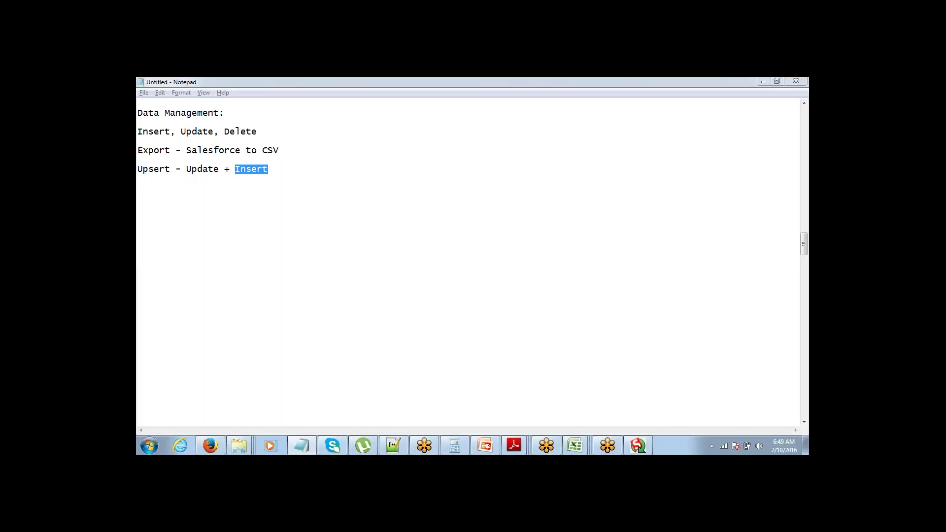
Step: Bring the Data Loader 29.0.0 welcome window forward over the Notepad note
click(650, 439)
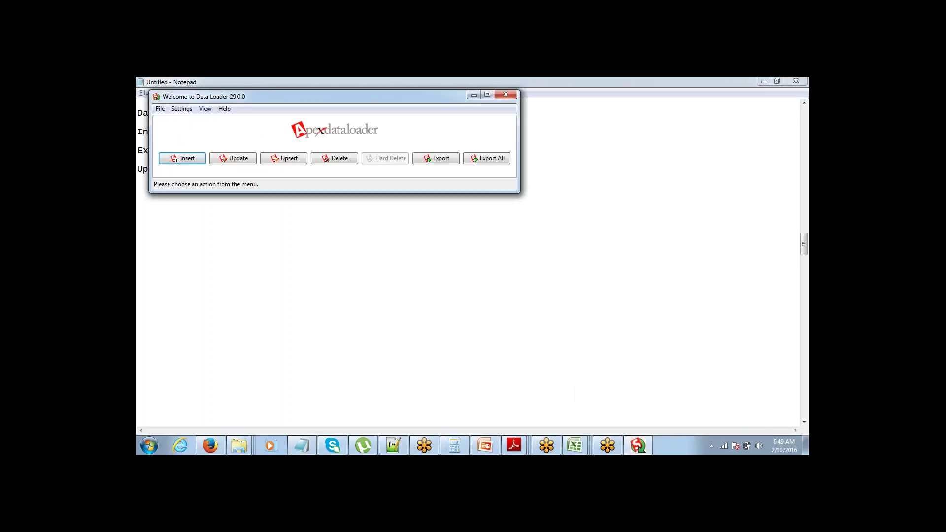
Step: Start an upsert of Account records in Data Loader
click(284, 159)
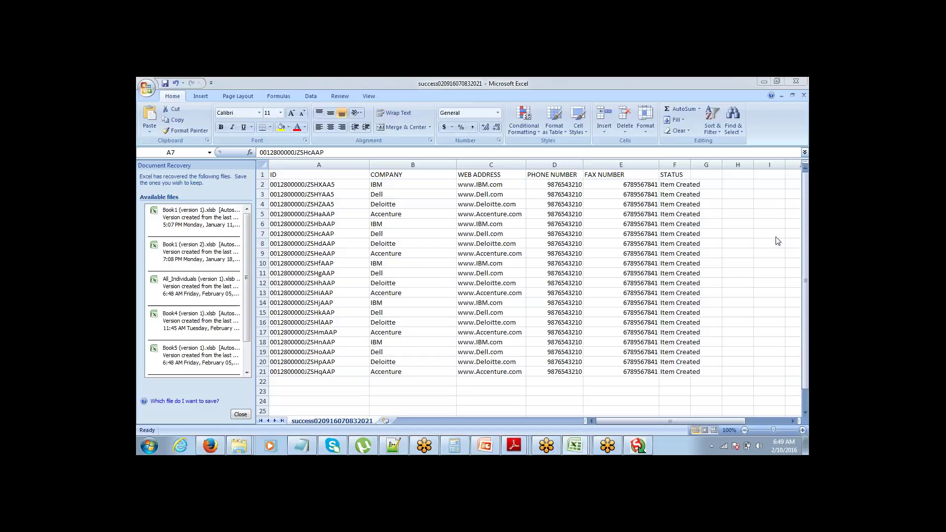
Step: Copy the ID through FAX NUMBER range (A1:E21) into new workbook Book2 and widen column A
key(Up)
key(Up)
key(Up)
key(Up)
key(Up)
key(Up)
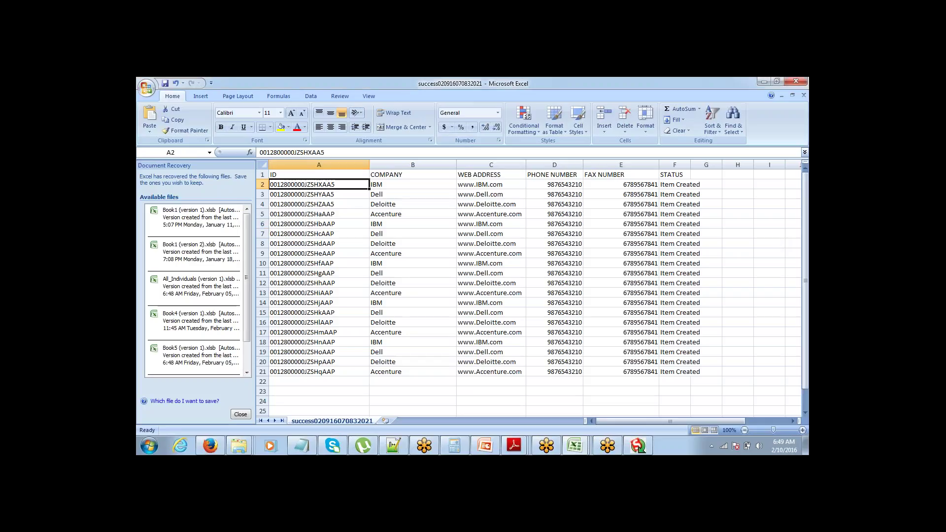
key(shift+Down)
key(shift+Down)
key(shift+Down)
key(shift+Down)
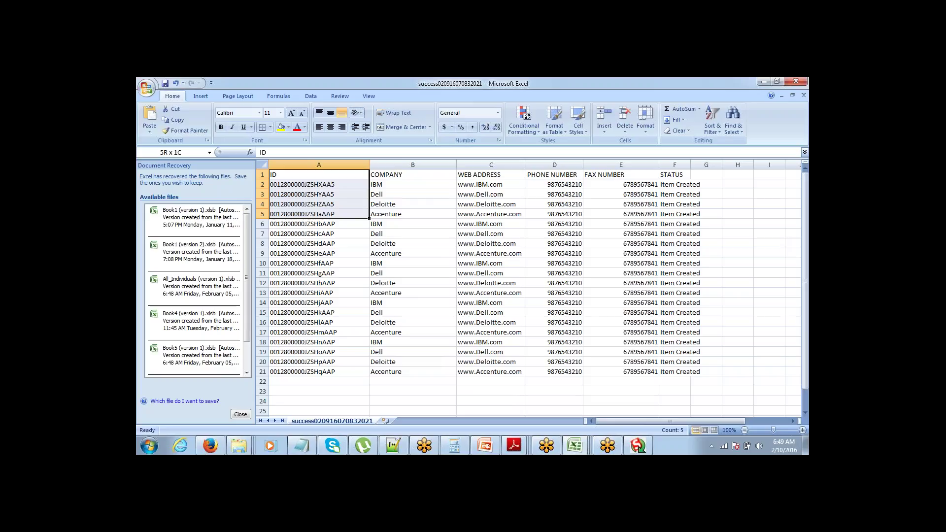
key(ctrl+shift+Down)
key(shift+Right)
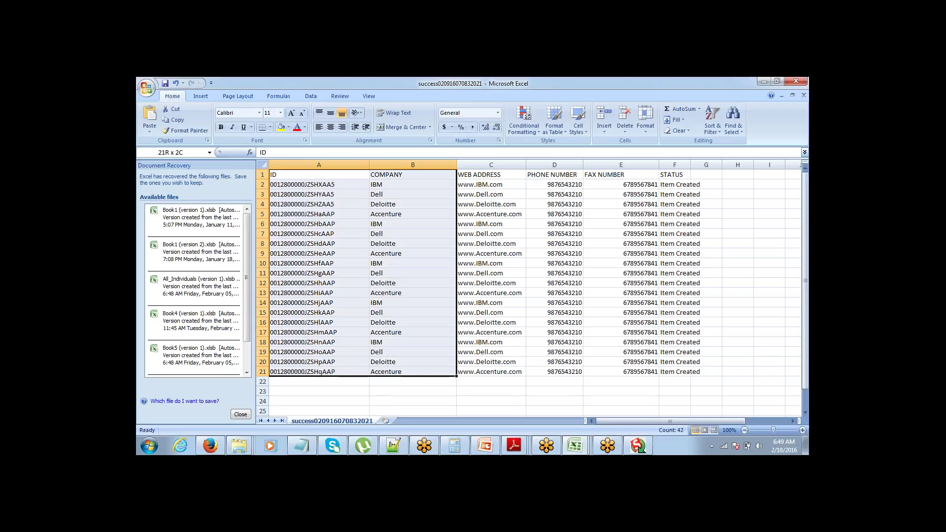
key(shift+Right)
key(shift+Right)
key(shift+Right)
key(ctrl+c)
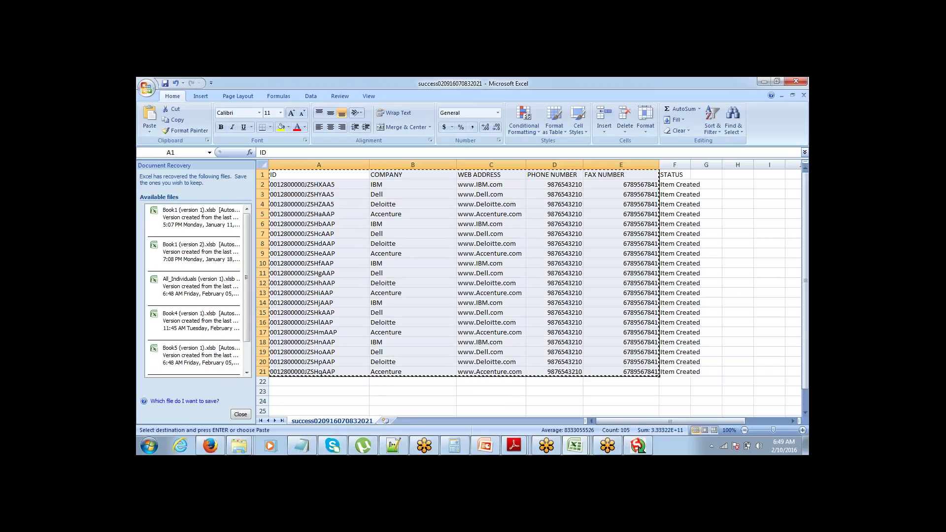
key(ctrl+n)
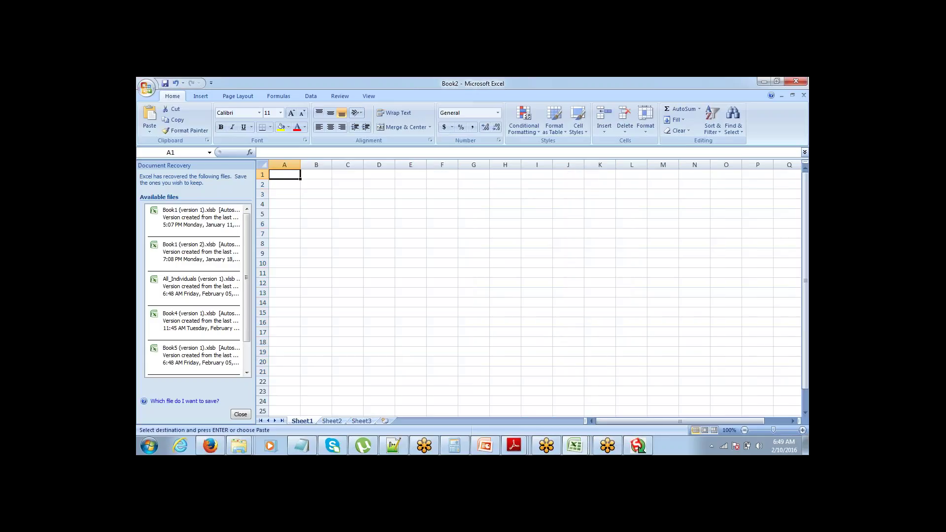
key(ctrl+v)
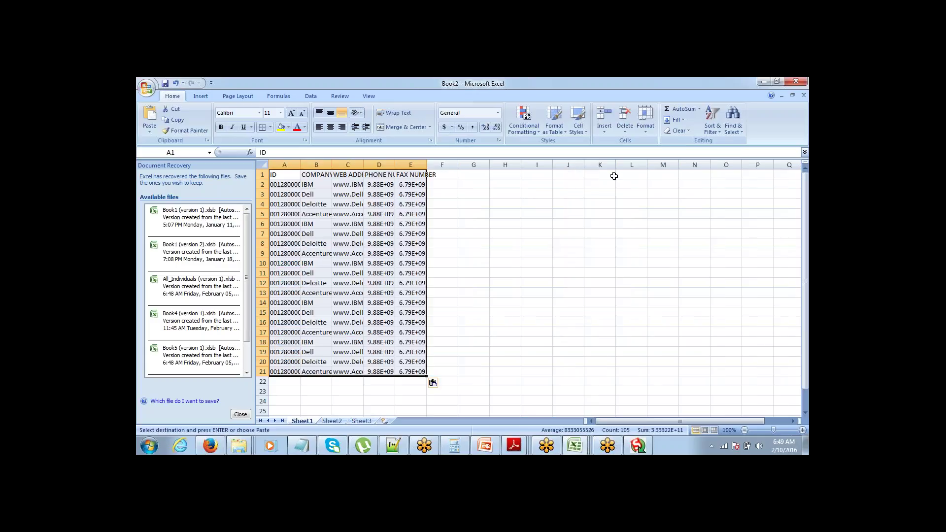
drag(301, 164, 587, 160)
Step: Widen column E and insert two blank rows above the first data row
click(551, 194)
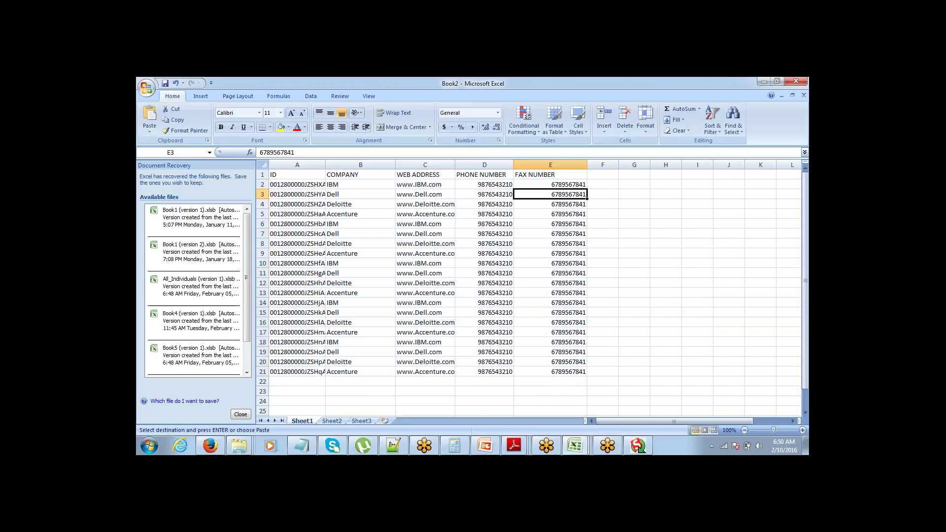
key(Up)
key(Up)
key(Left)
key(Left)
key(Down)
key(Left)
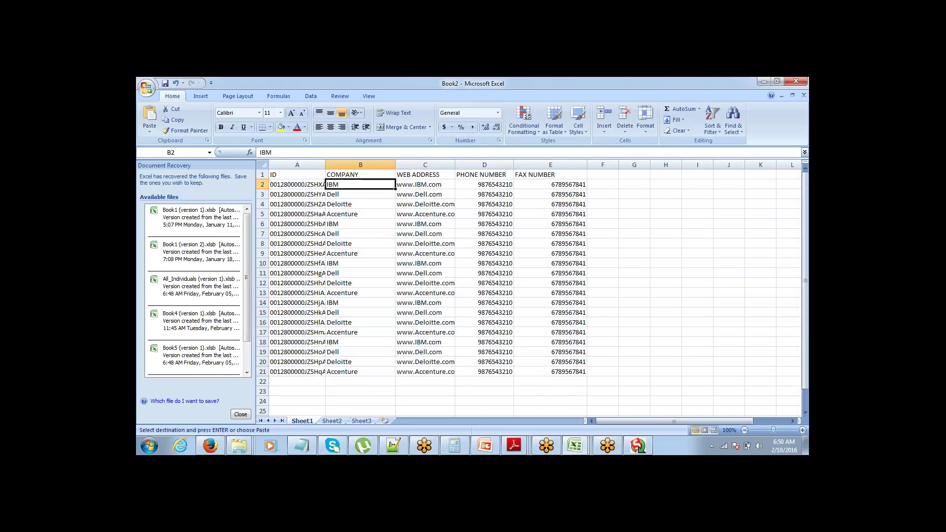
key(Left)
key(shift+space)
key(ctrl+shift+plus)
key(ctrl+shift+plus)
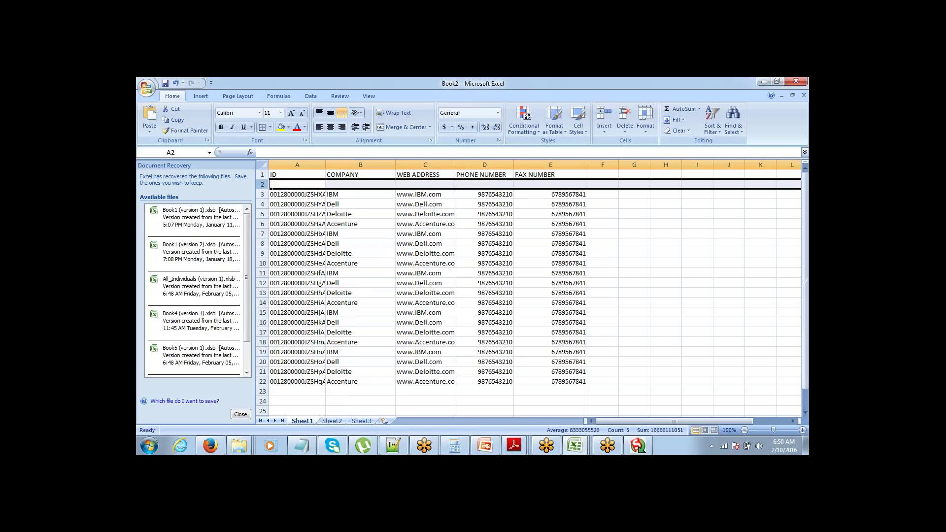
key(Up)
key(Down)
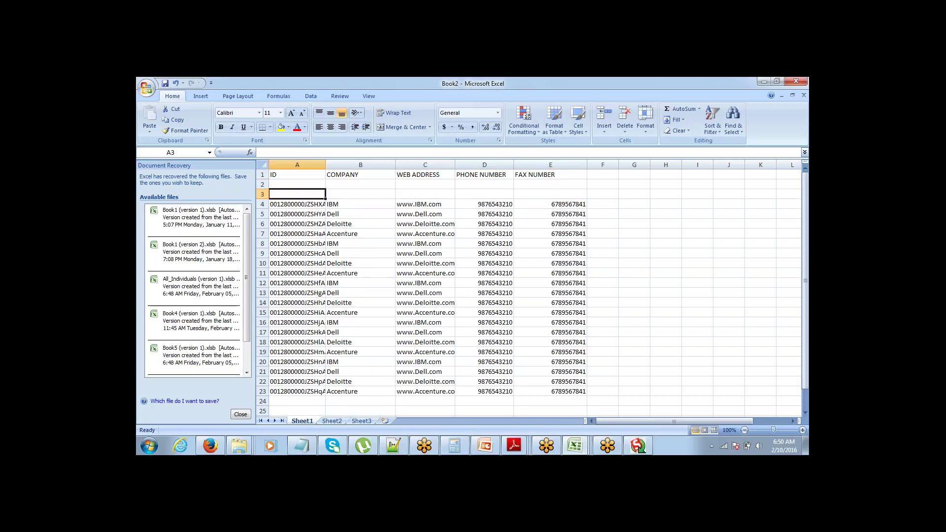
key(Right)
text(A)
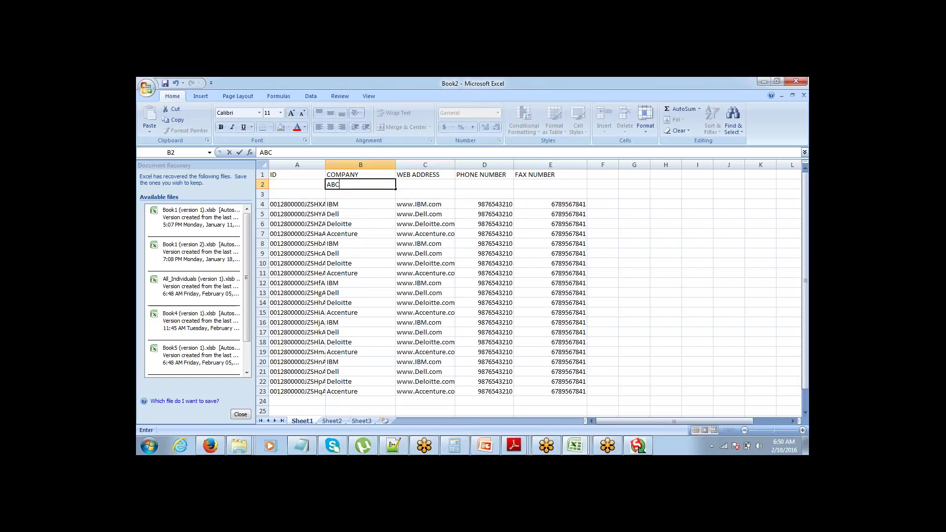
text(BC Limited)
key(Tab)
text(www.)
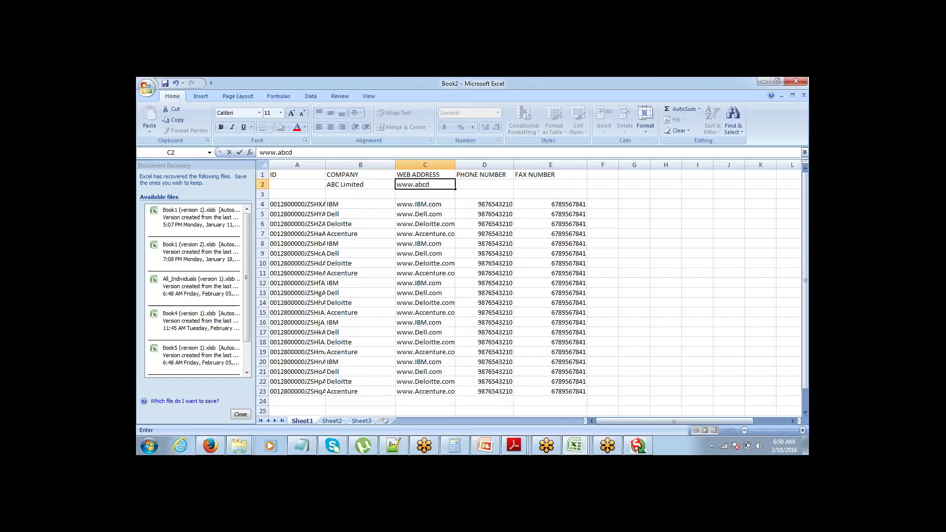
text(abcd.com)
key(Tab)
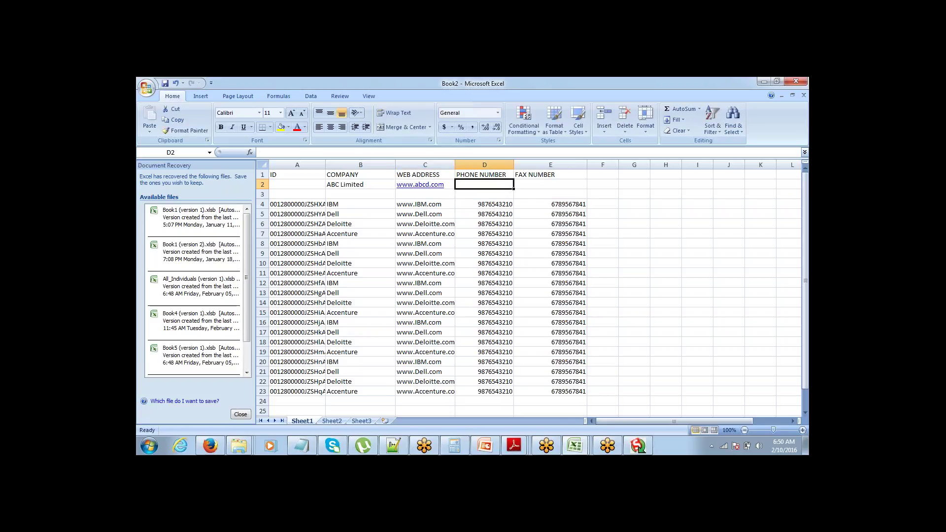
key(ctrl+z)
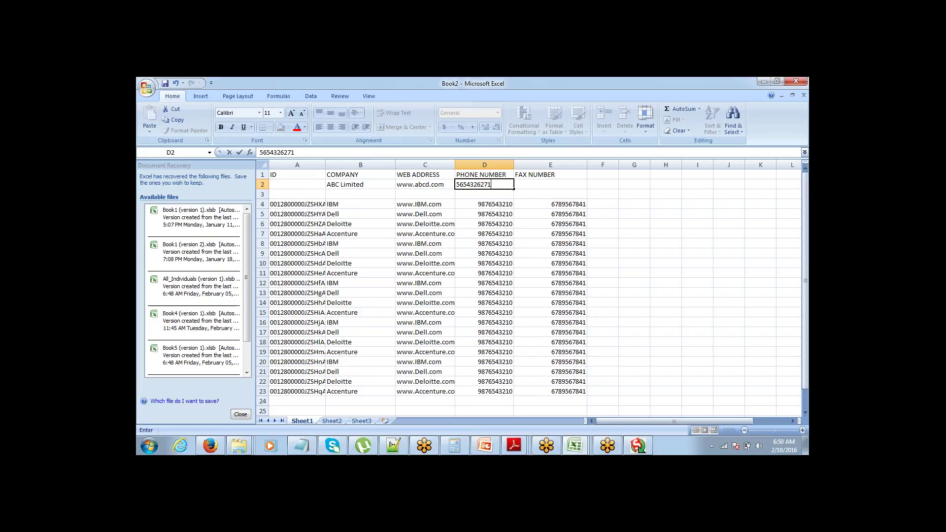
key(Tab)
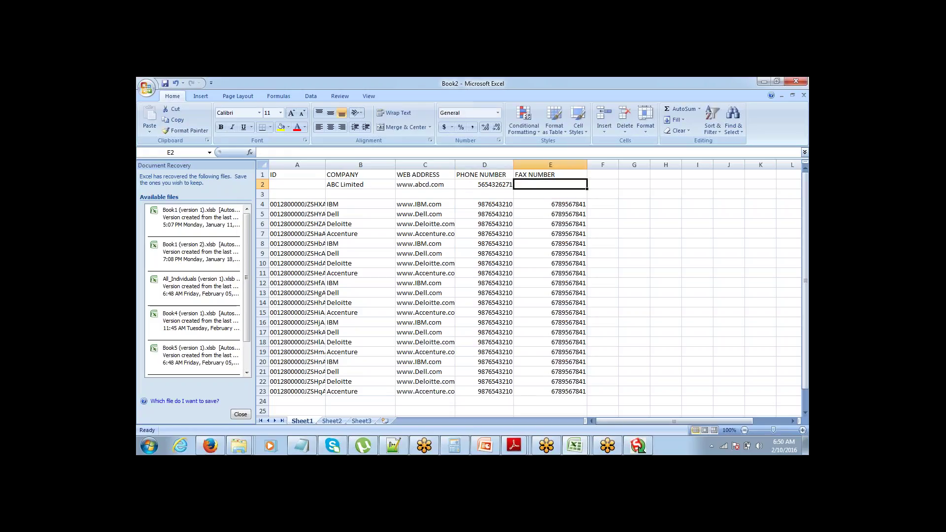
key(Left)
key(ctrl+c)
key(shift+Right)
key(Return)
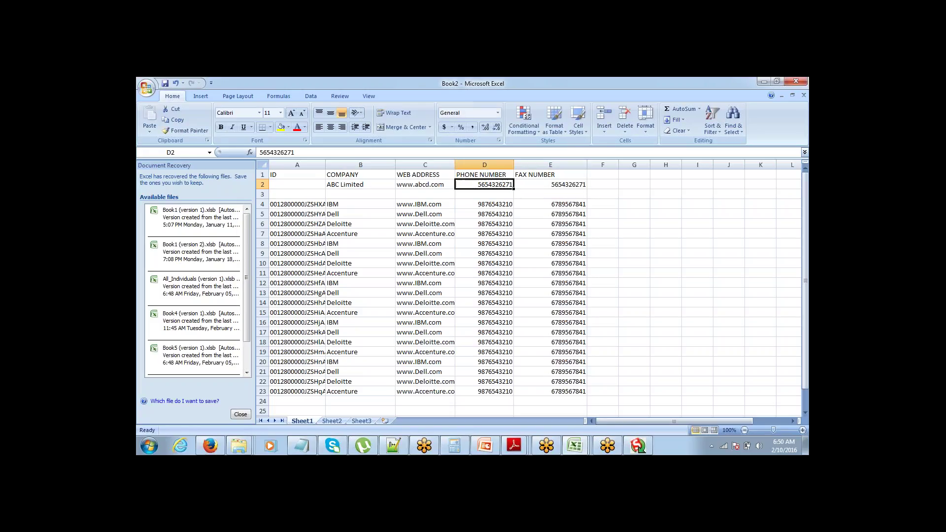
Step: Enter XYZ Limited as the company in B3
key(Down)
key(Left)
key(Left)
key(Left)
key(Right)
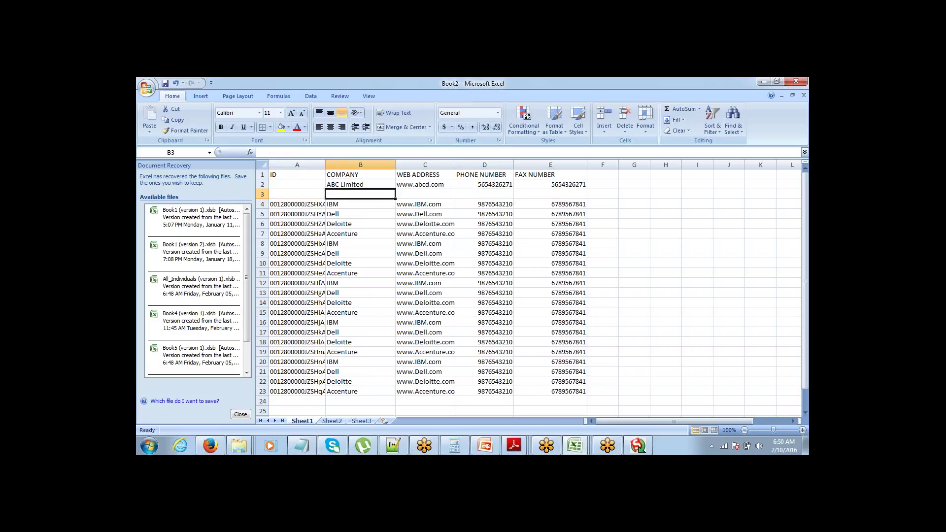
text(XYZ)
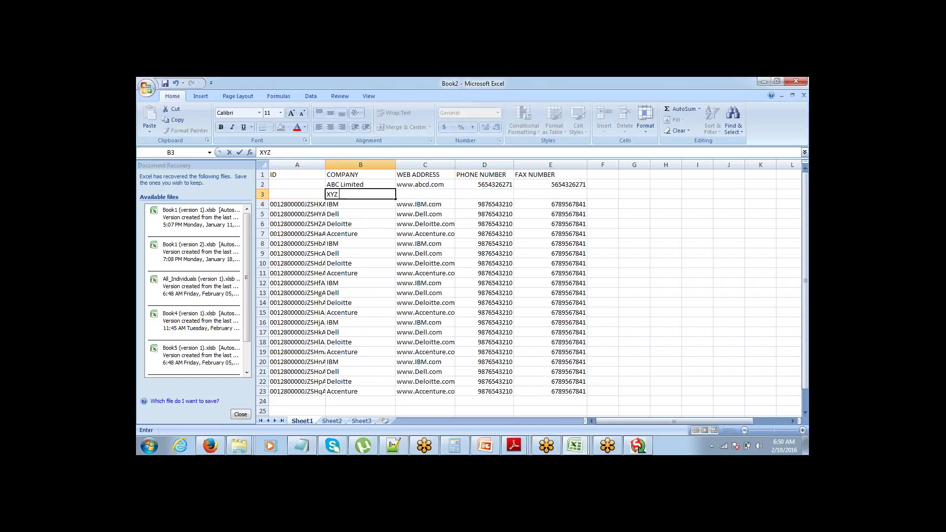
text( Limited)
key(Tab)
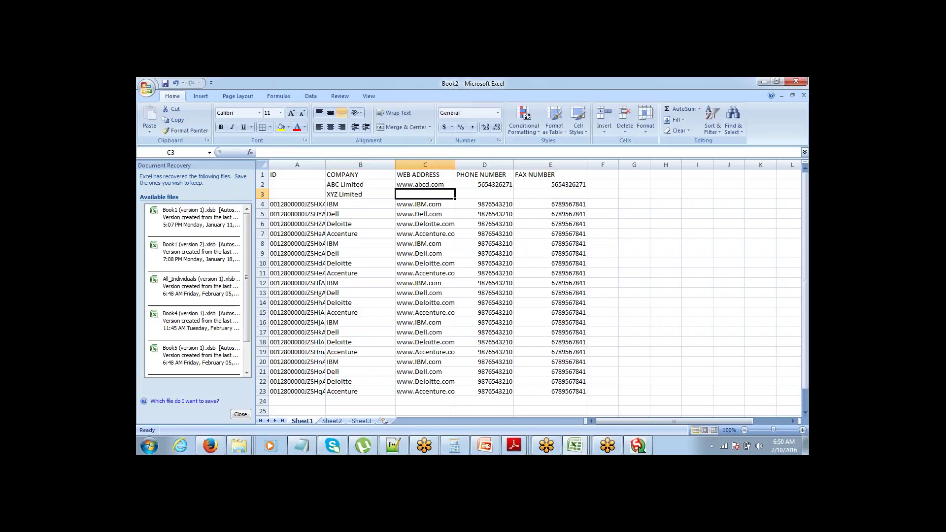
key(Up)
key(shift+Down)
key(ctrl+d)
key(Down)
key(F2)
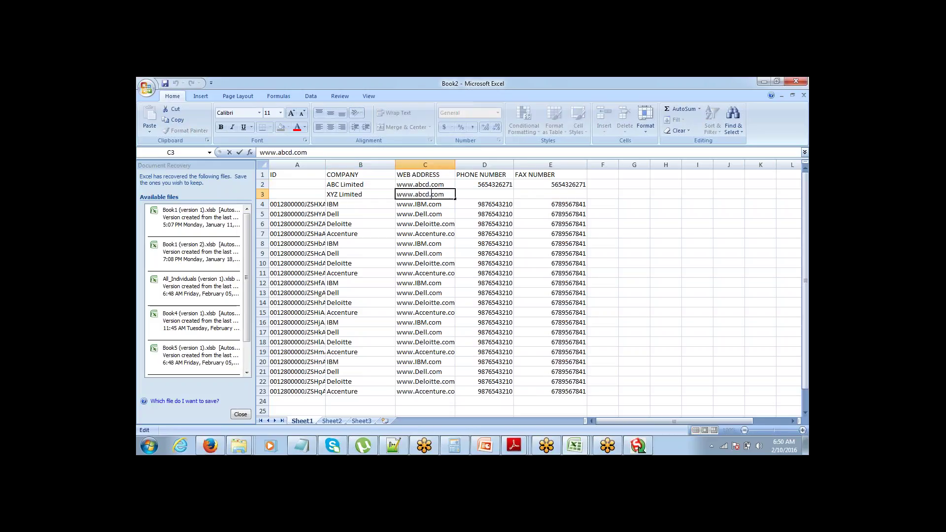
drag(428, 195, 416, 195)
text(xyz)
key(Tab)
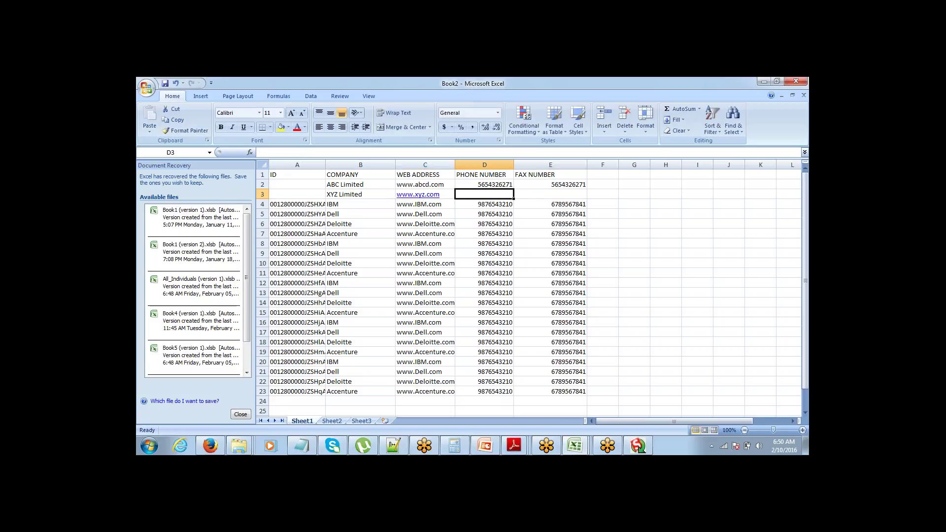
key(ctrl+z)
key(Right)
key(Up)
key(shift+Down)
key(shift+Right)
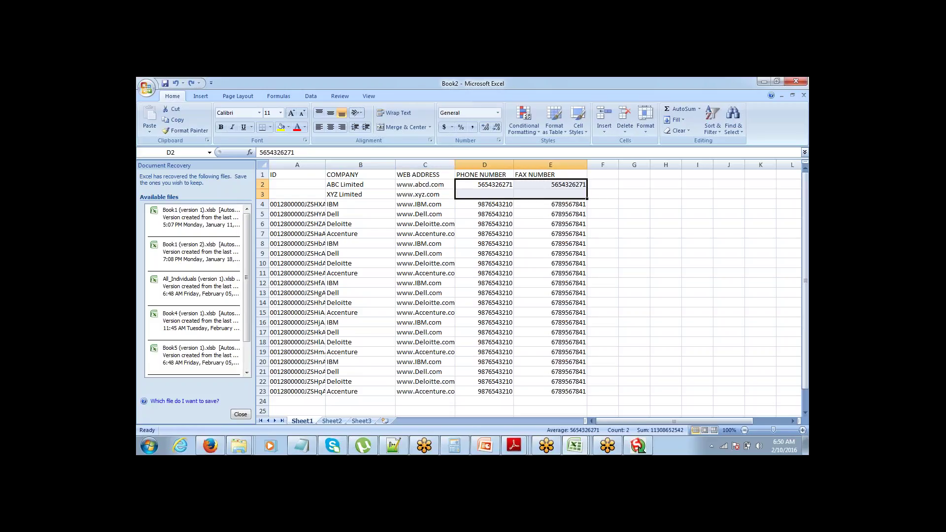
key(ctrl+d)
key(Up)
key(Left)
key(Left)
key(Left)
key(Right)
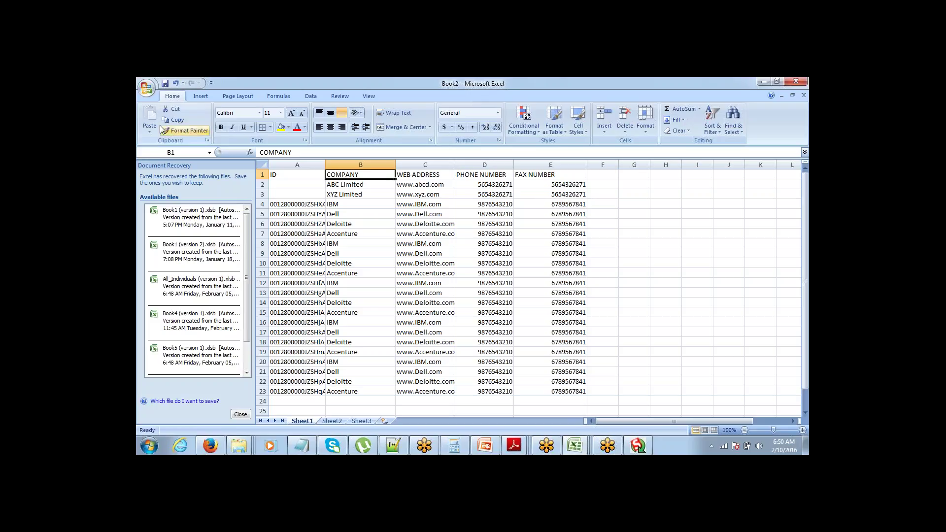
Step: Save the sheet as CSV (Comma delimited) file Upsert_10_Feb, keeping only the active sheet
click(147, 88)
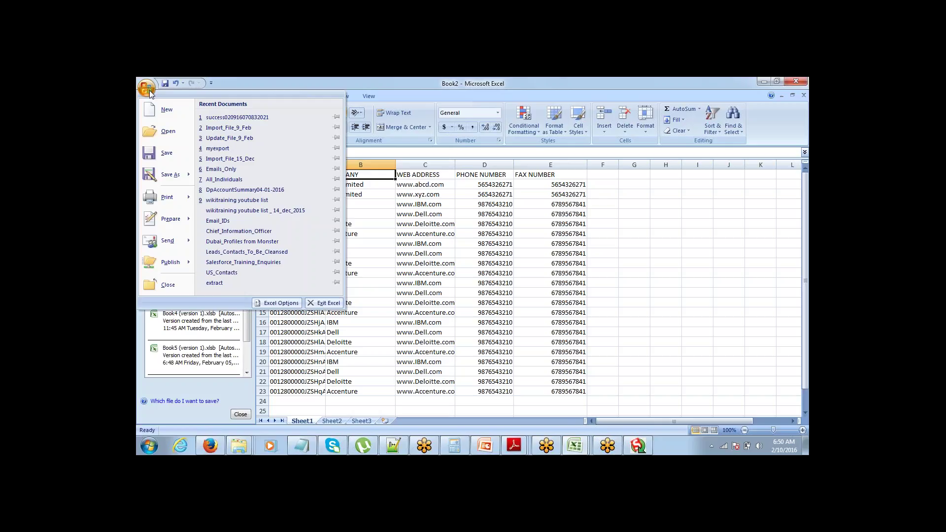
click(167, 153)
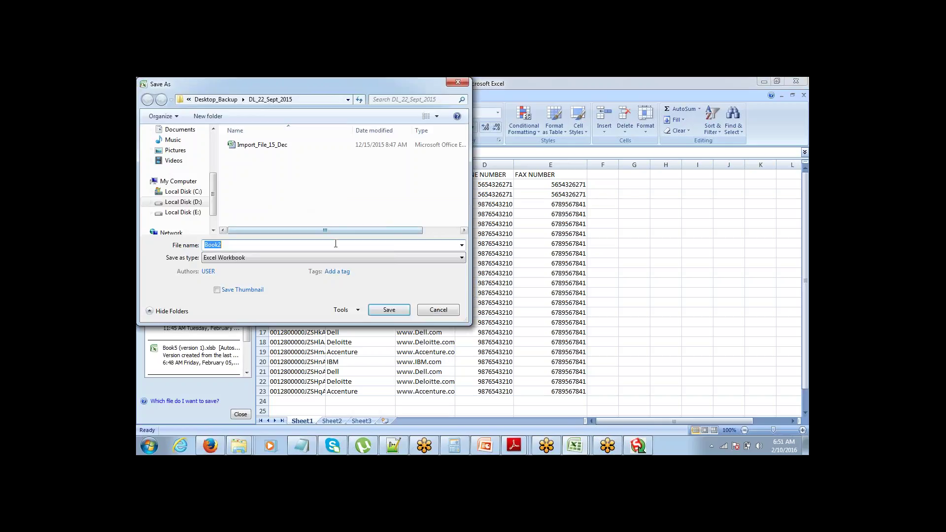
text(Up)
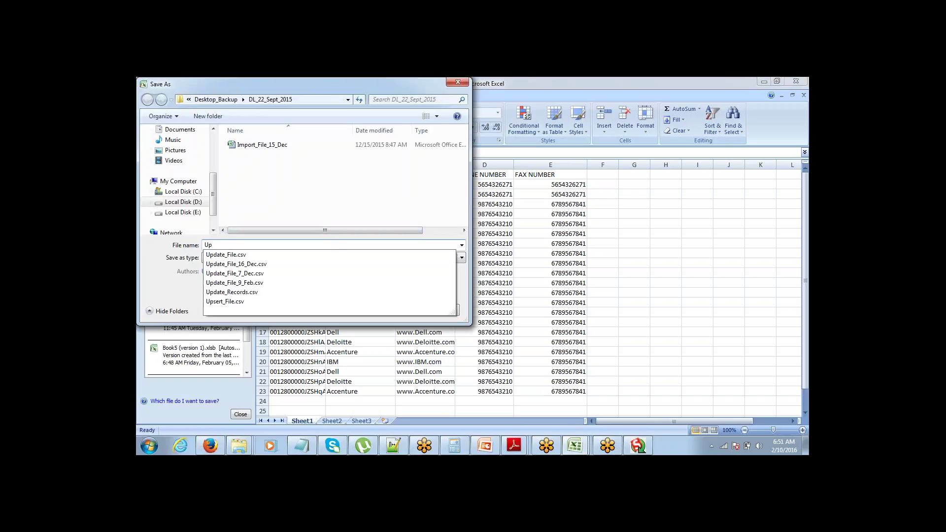
text(ser)
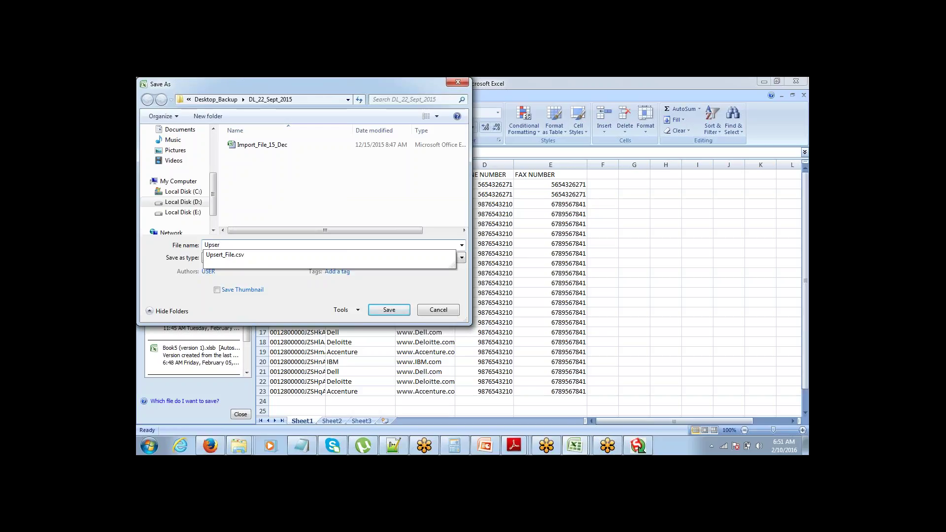
text(t_10)
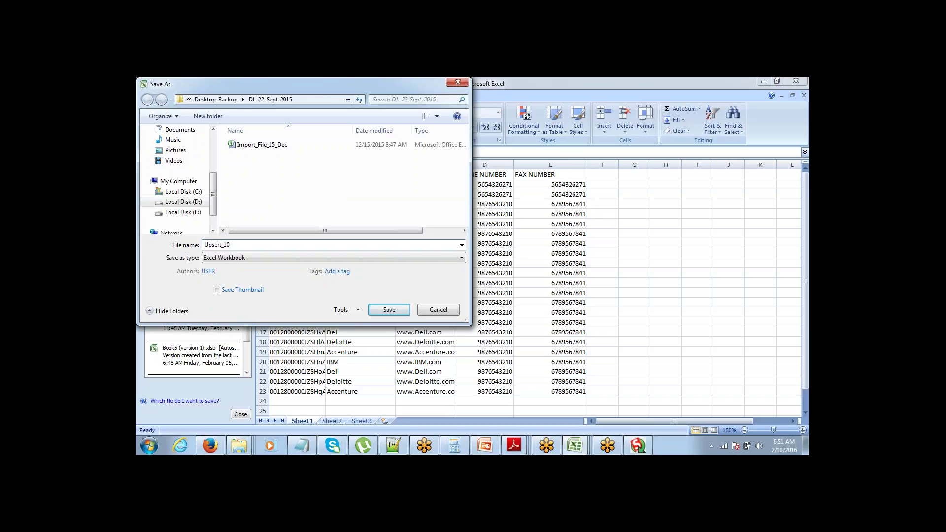
text(_Feb)
click(306, 258)
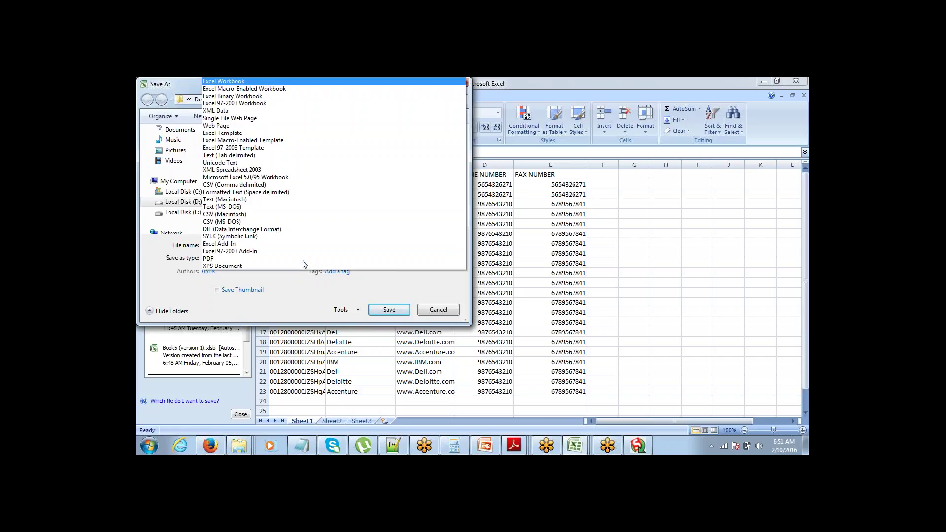
click(294, 185)
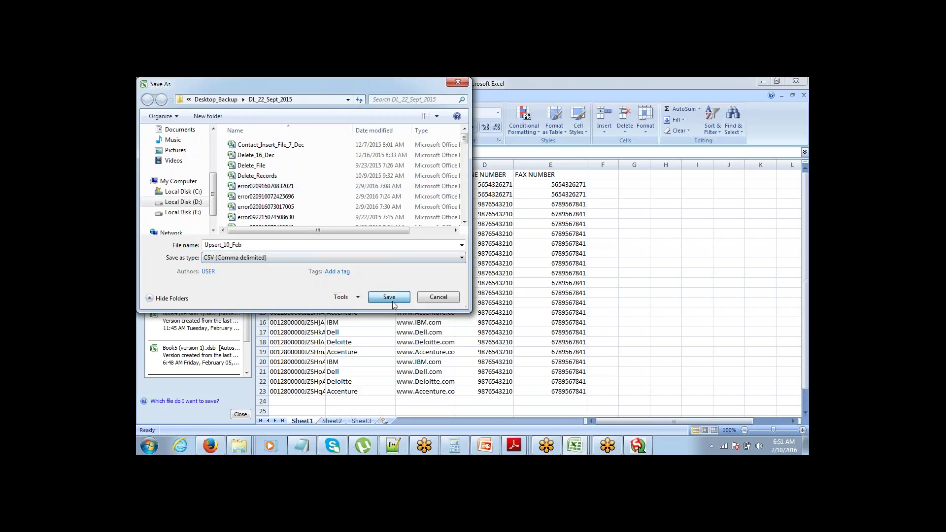
click(389, 298)
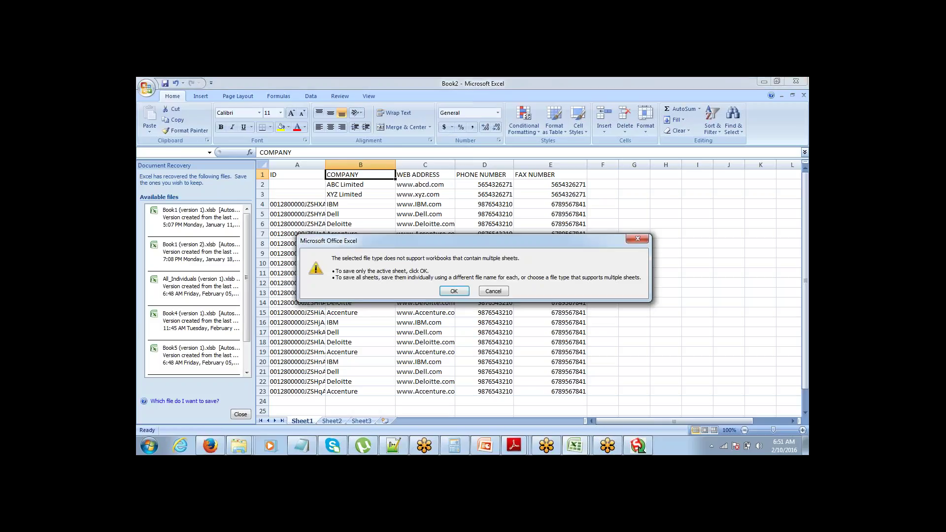
click(454, 291)
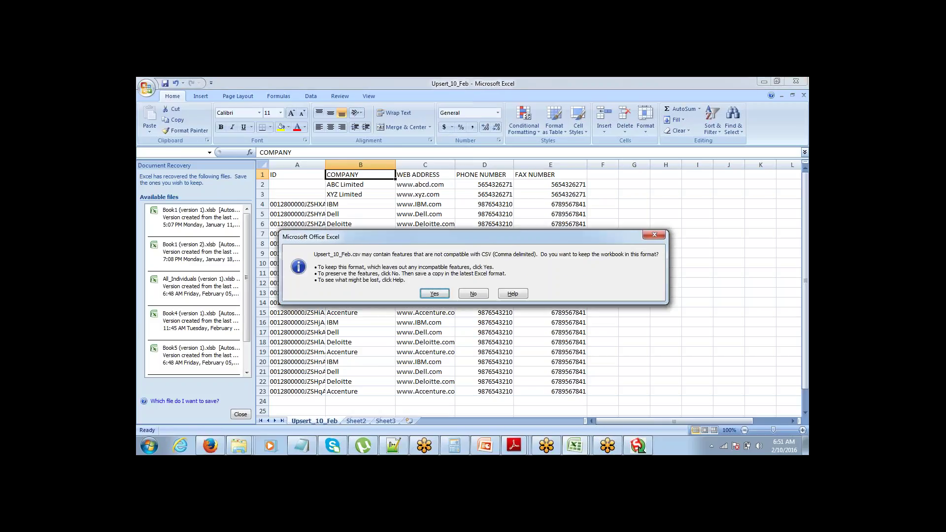
click(448, 294)
click(425, 293)
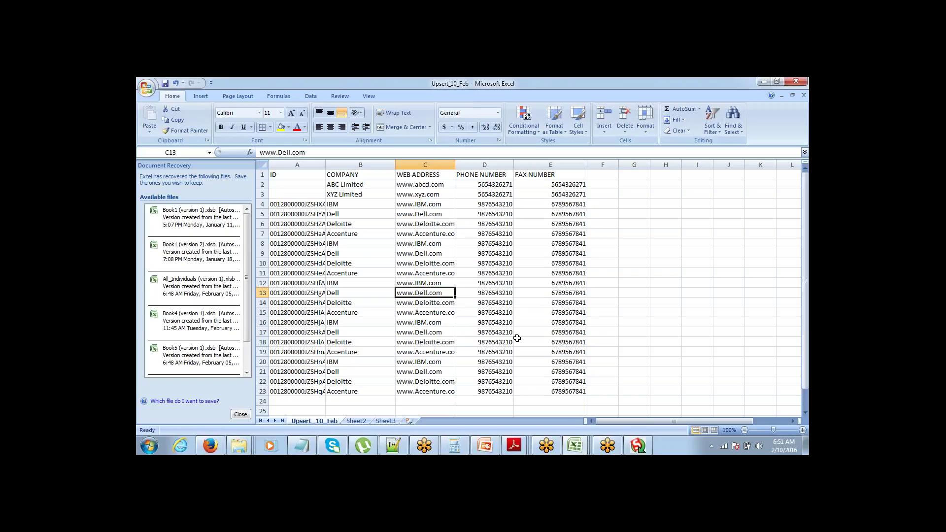
Step: In the upsert wizard, choose Account and the Upsert_10_Feb CSV, then accept the 22-record message
click(636, 446)
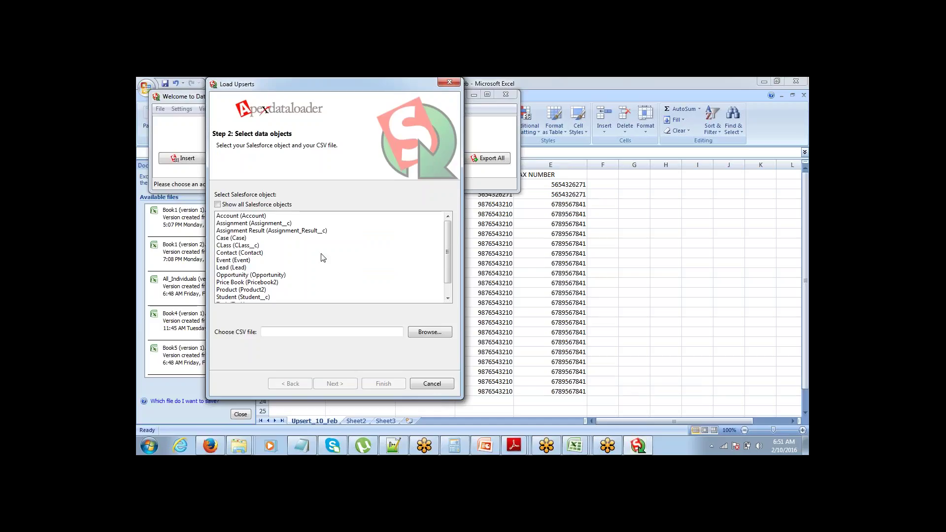
click(273, 217)
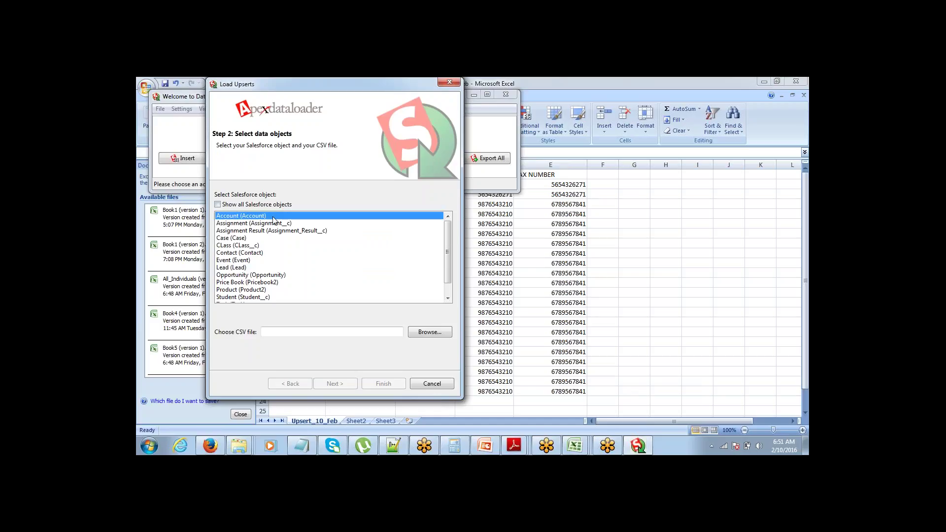
click(430, 334)
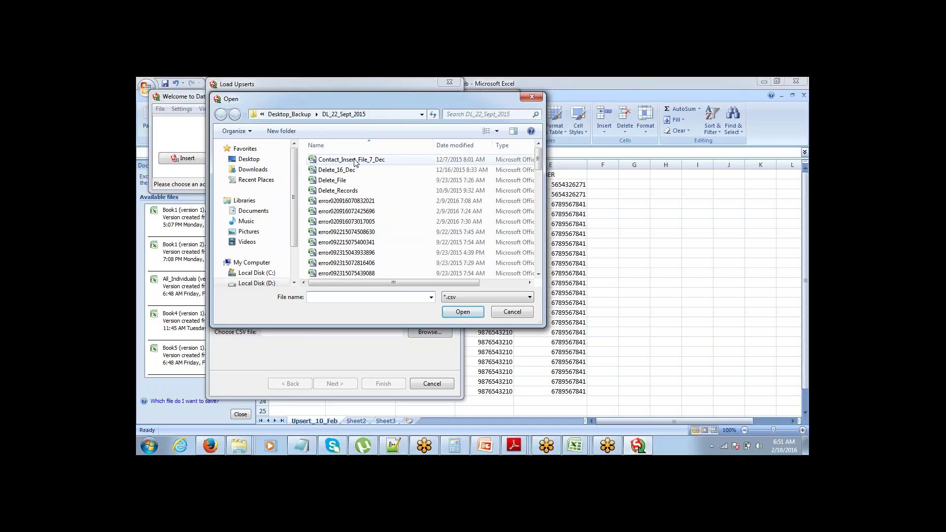
click(355, 160)
key(u)
key(Down)
key(Down)
key(Down)
key(Down)
key(Down)
key(Down)
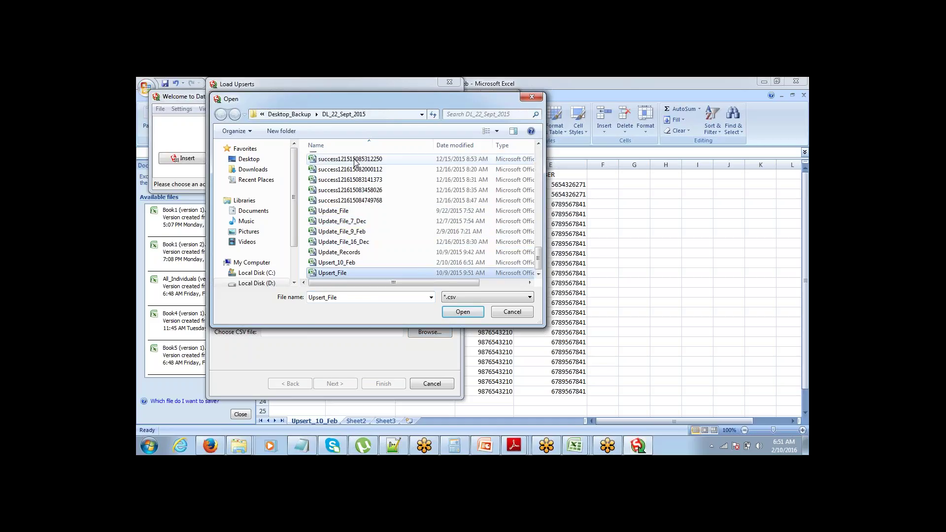
key(Up)
key(Return)
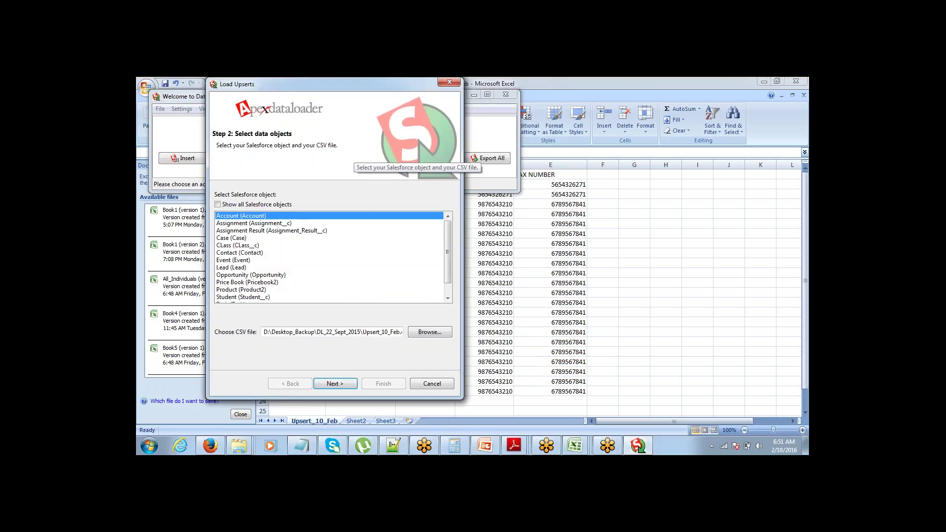
click(338, 387)
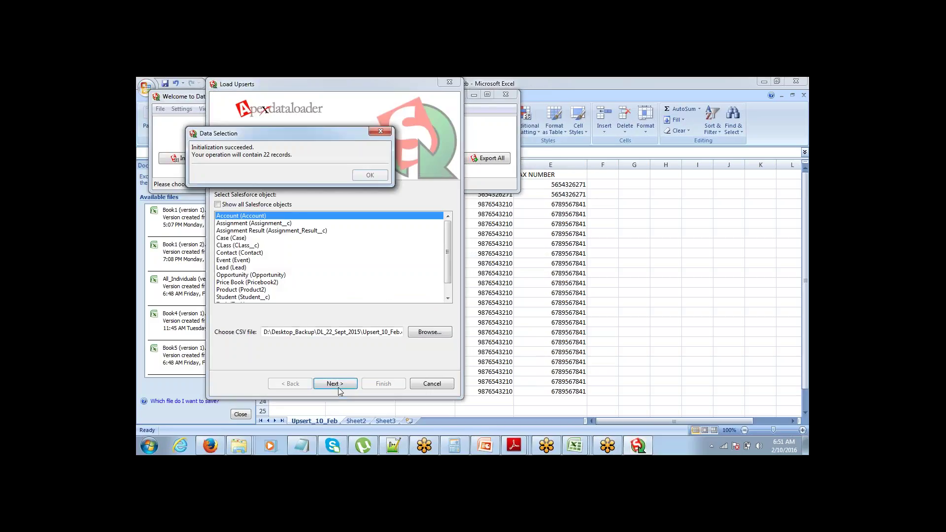
click(383, 178)
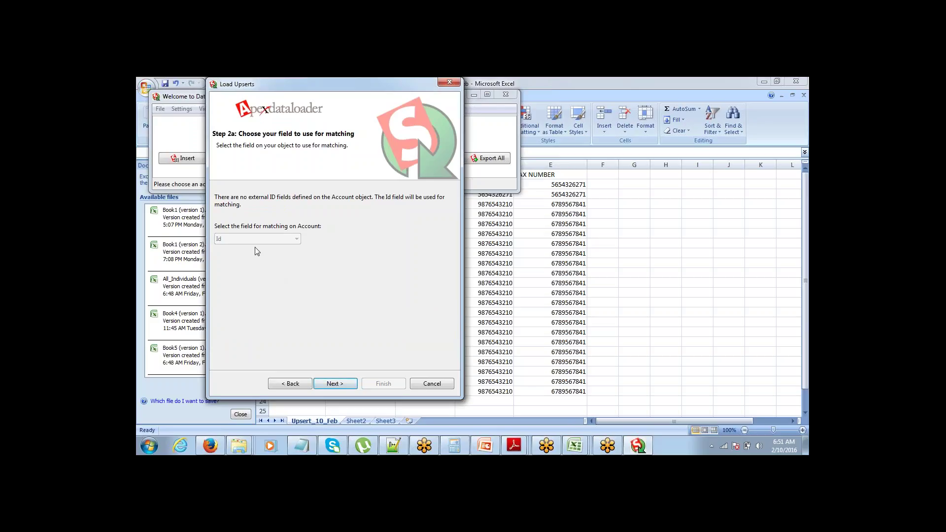
Step: Open the mapping editor, Auto-Match, and map the Account Name field to COMPANY
click(334, 385)
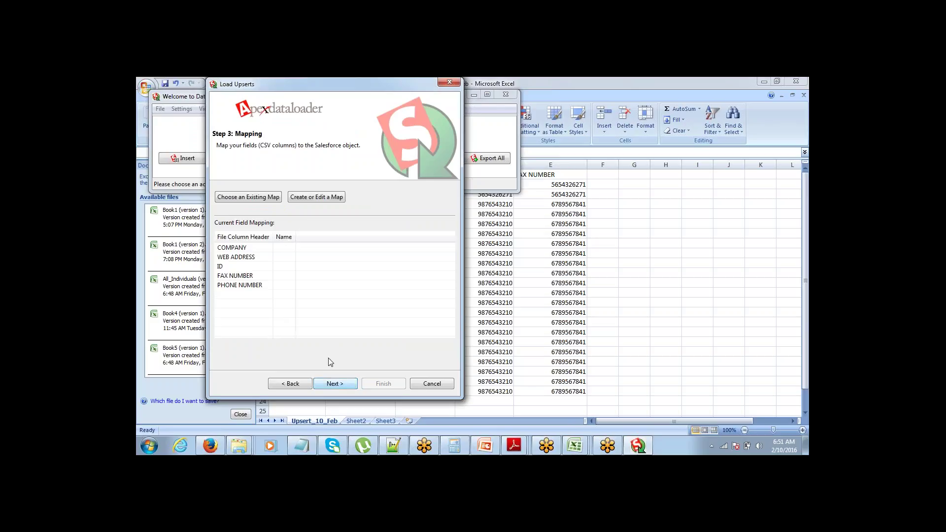
click(321, 199)
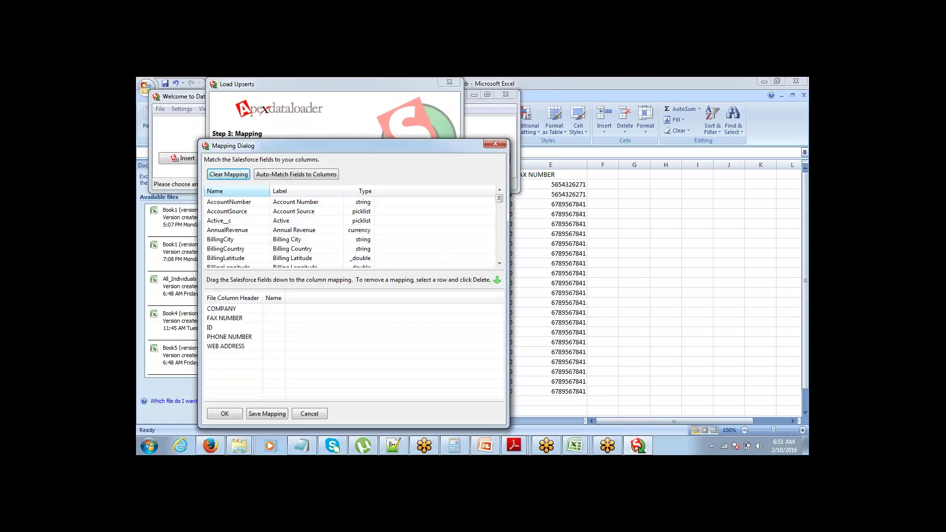
click(294, 176)
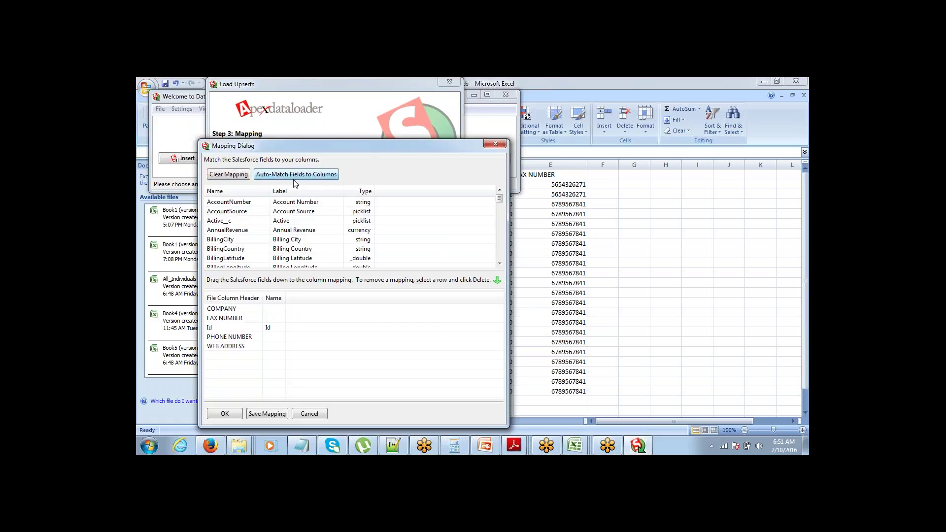
click(246, 204)
click(238, 231)
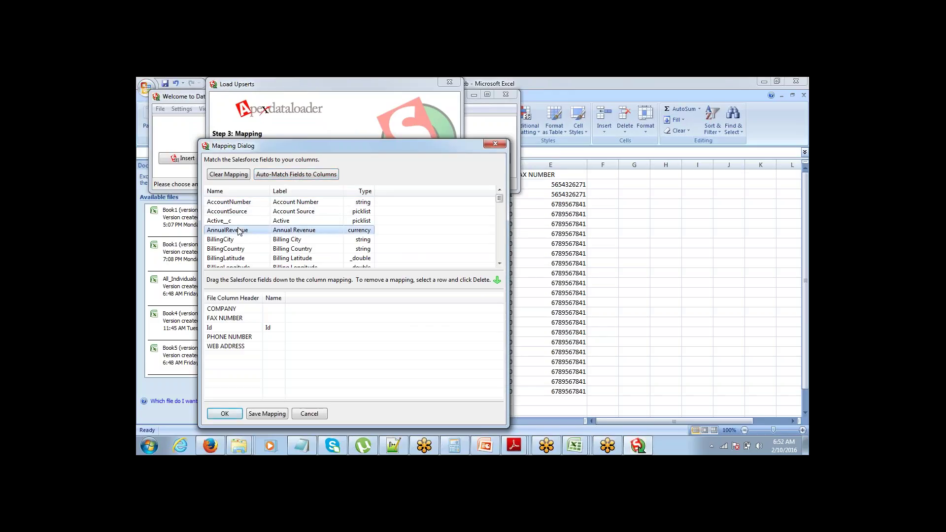
key(n)
click(238, 230)
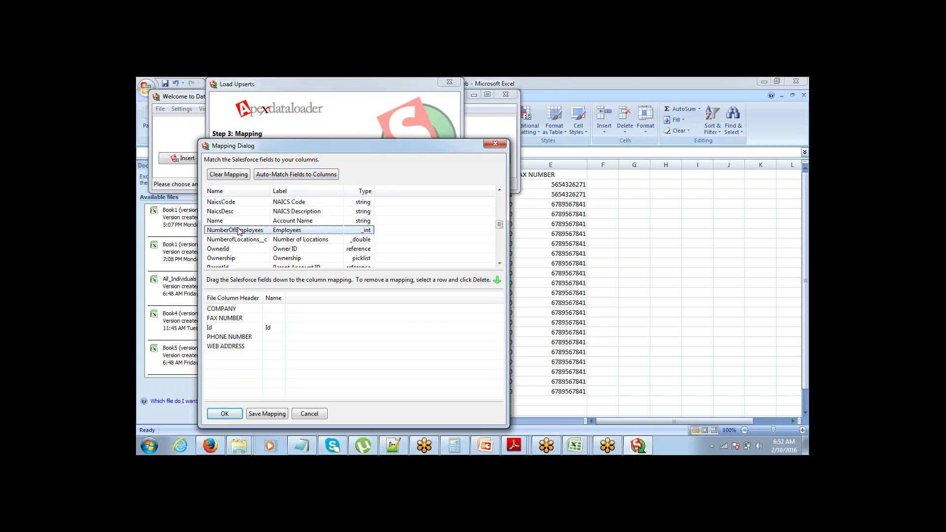
click(247, 222)
drag(249, 226, 274, 309)
Step: Map Phone to PHONE NUMBER and Website to WEB ADDRESS
click(256, 231)
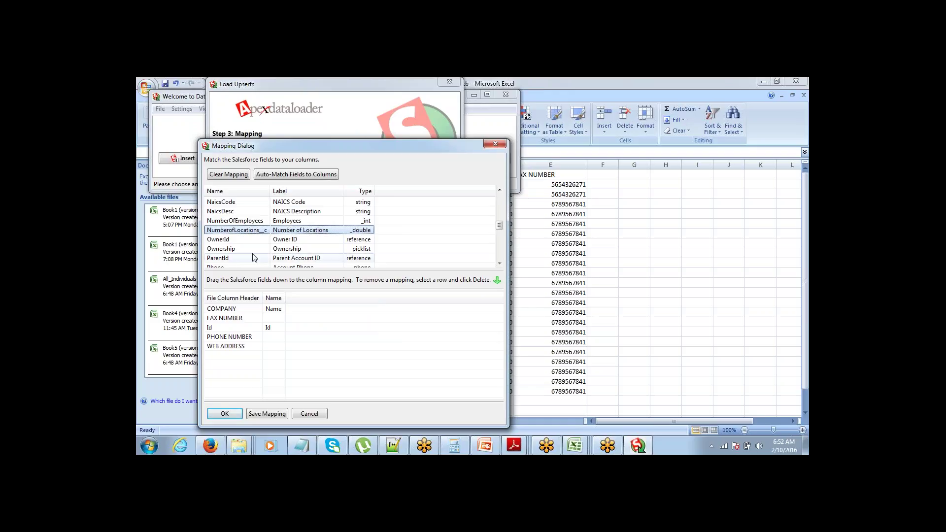
click(237, 223)
key(Down)
key(Down)
key(Down)
key(Down)
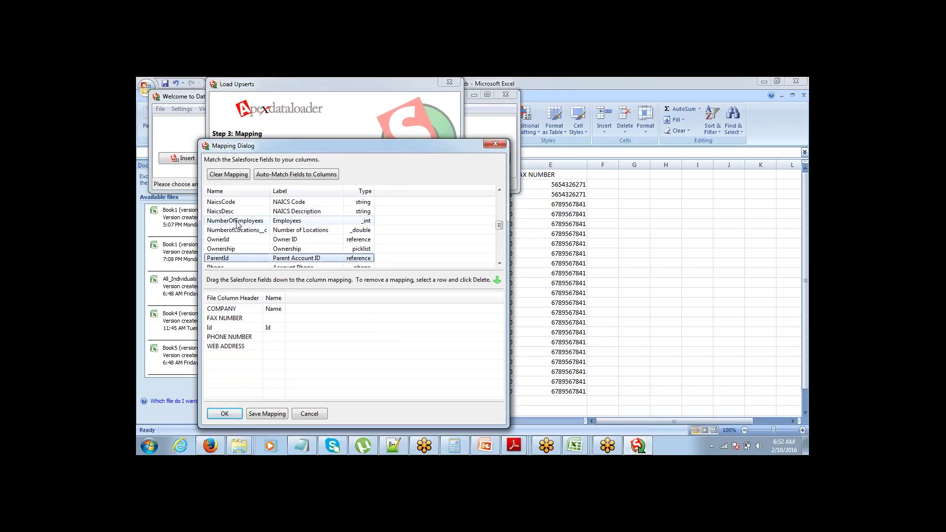
scroll(230, 246, down, 2)
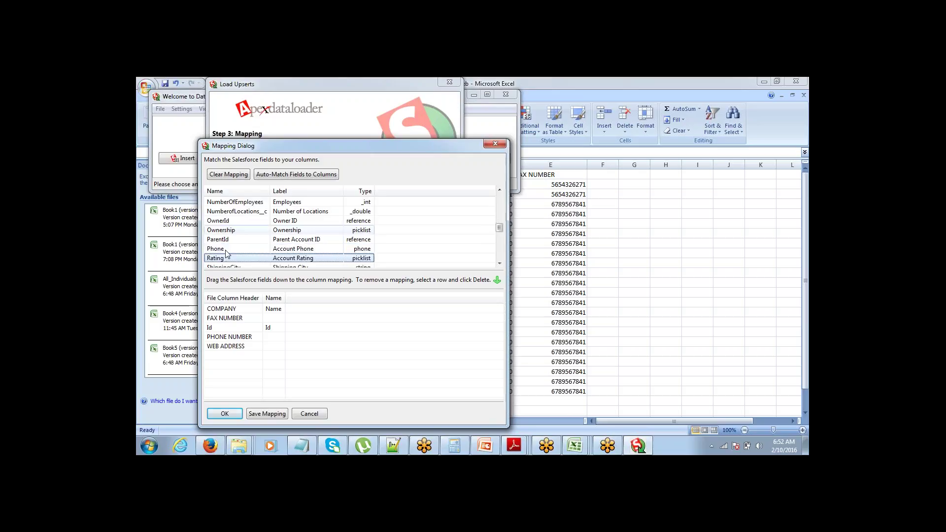
click(226, 249)
drag(227, 253, 295, 337)
click(225, 250)
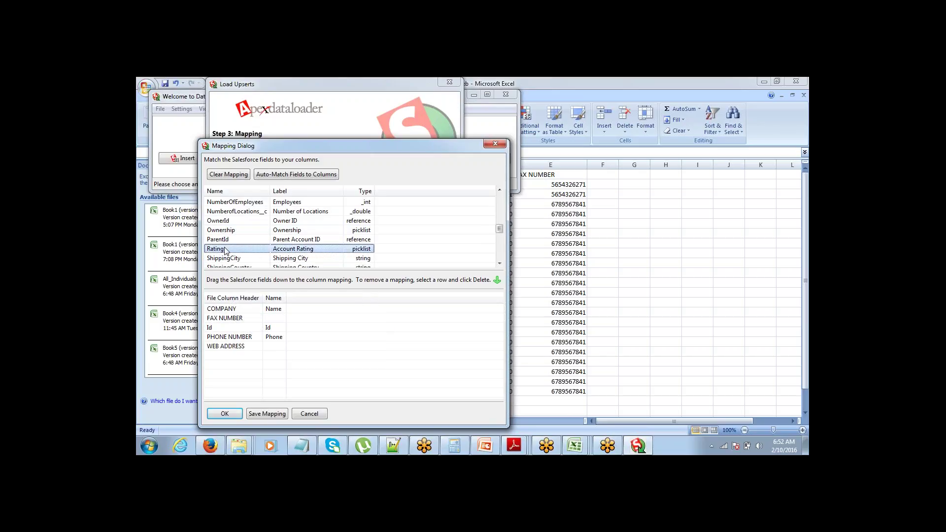
scroll(224, 250, down, 5)
click(224, 249)
drag(226, 250, 269, 347)
Step: Map Fax to FAX NUMBER, confirm the mapping, and advance to the final step
click(224, 212)
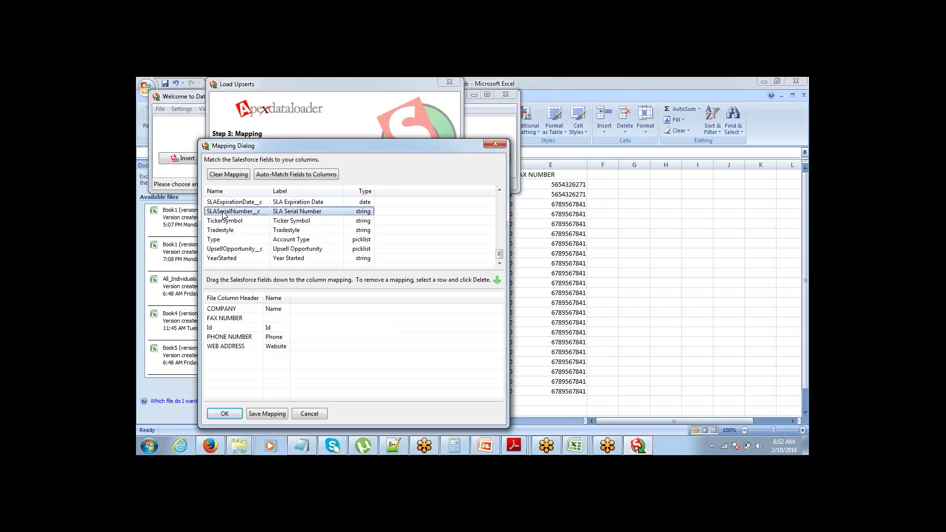
key(f)
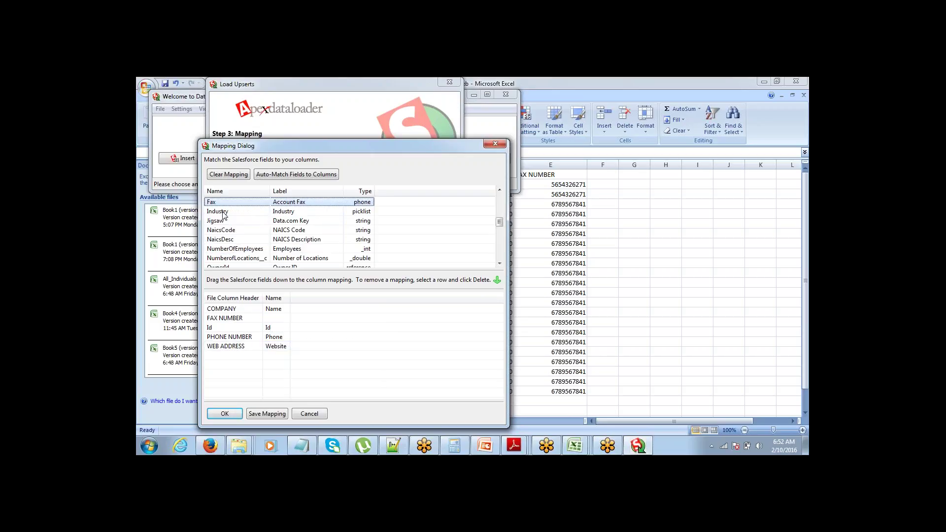
drag(212, 202, 269, 319)
click(235, 416)
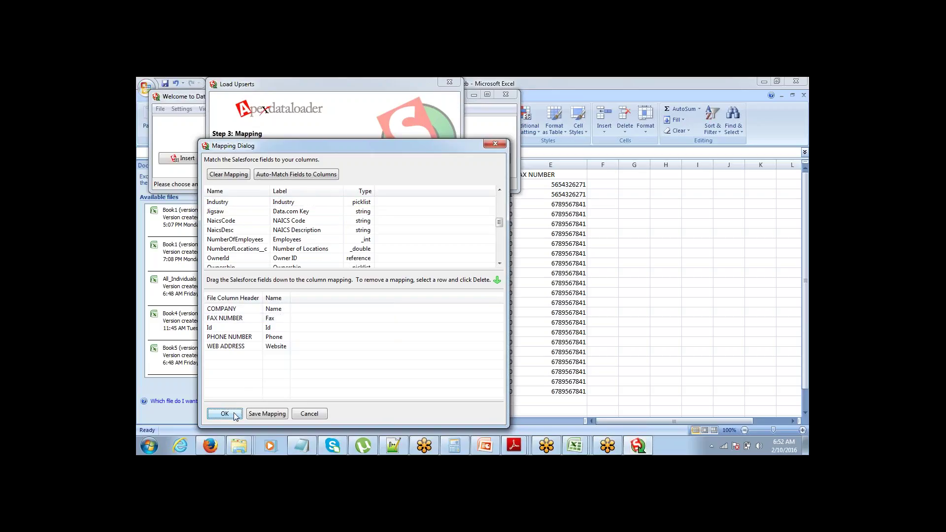
click(335, 384)
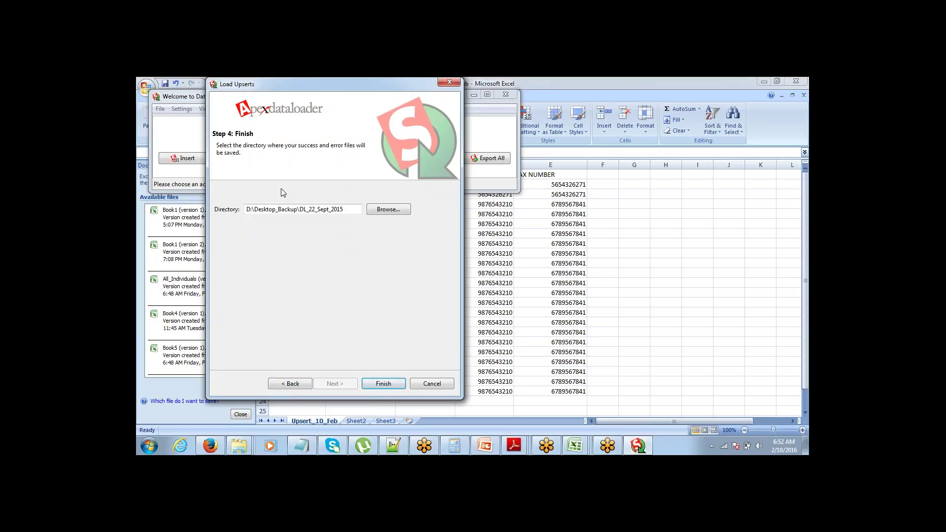
Step: Run the upsert, confirming the warning, for 22 successes and 0 errors, then return to Excel
click(380, 389)
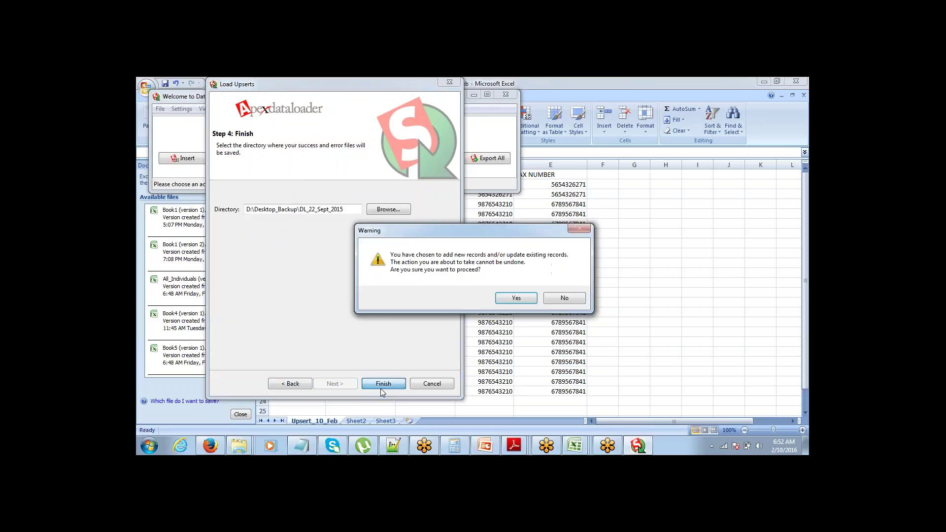
click(518, 298)
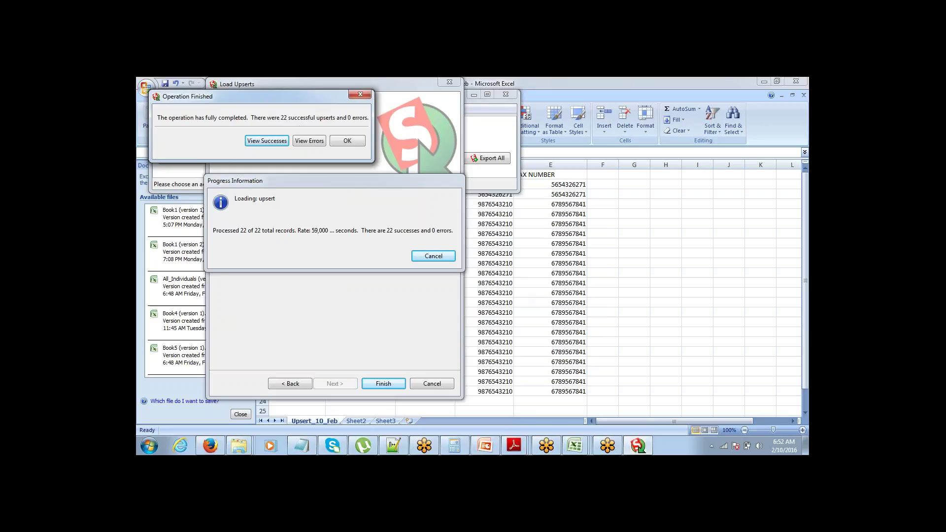
click(585, 225)
key(Up)
key(Up)
key(Up)
key(Up)
key(Up)
key(Up)
key(Up)
key(Up)
key(Up)
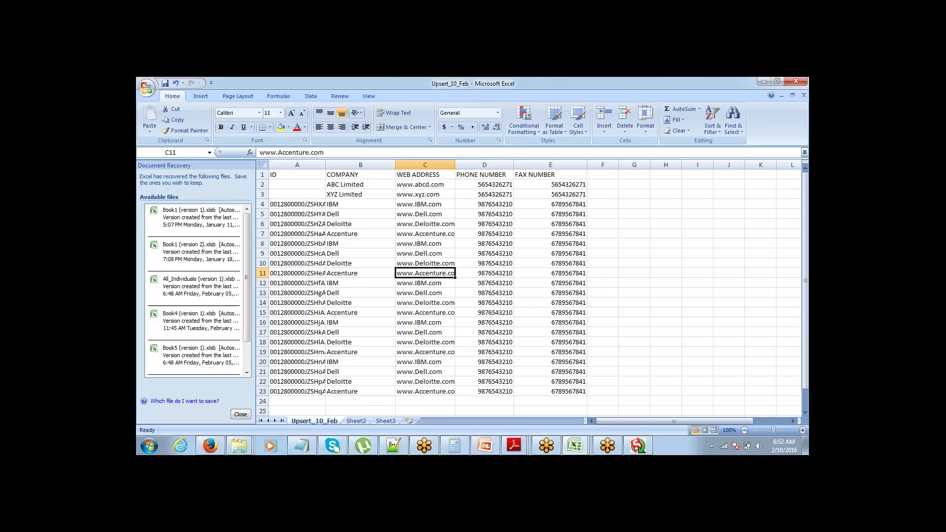
Step: Look over the account IDs and phone numbers in rows 2–23 without editing
click(297, 204)
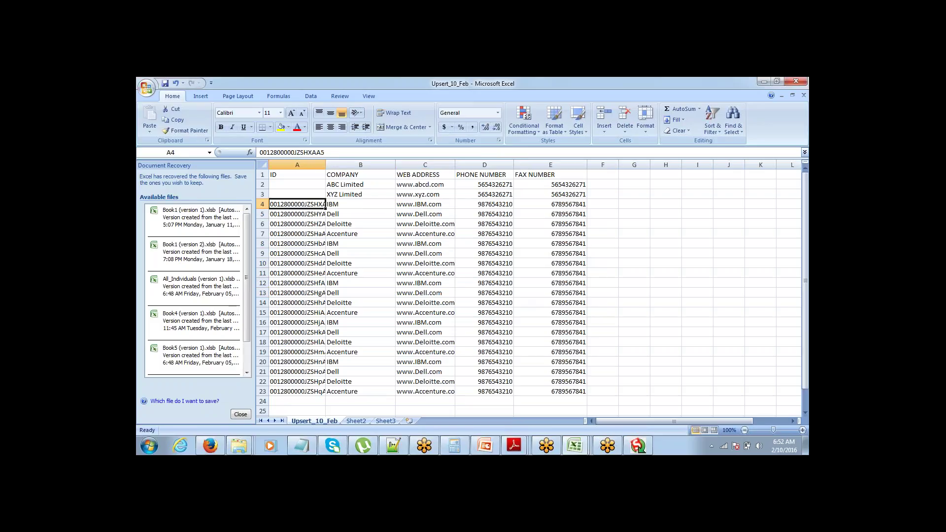
drag(297, 204, 567, 391)
click(297, 204)
drag(297, 204, 298, 392)
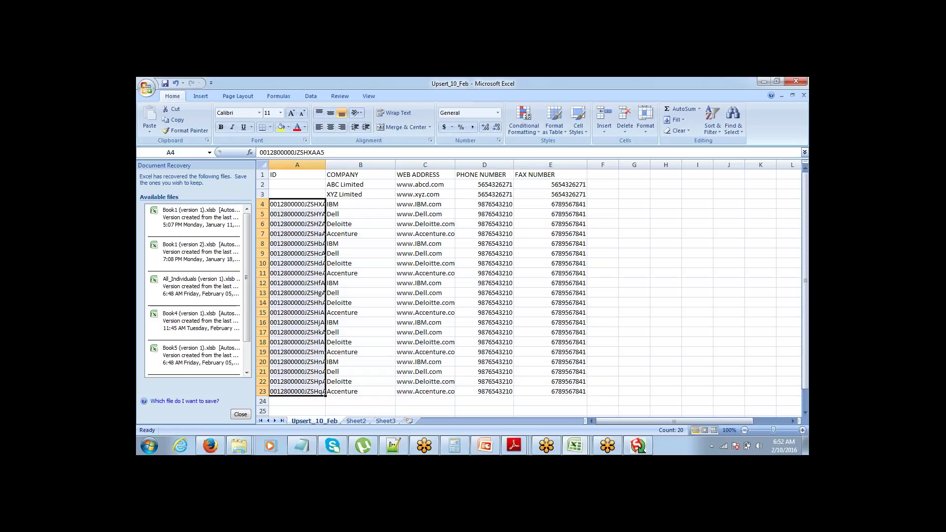
key(Right)
key(Right)
key(Right)
key(Left)
key(Left)
key(Left)
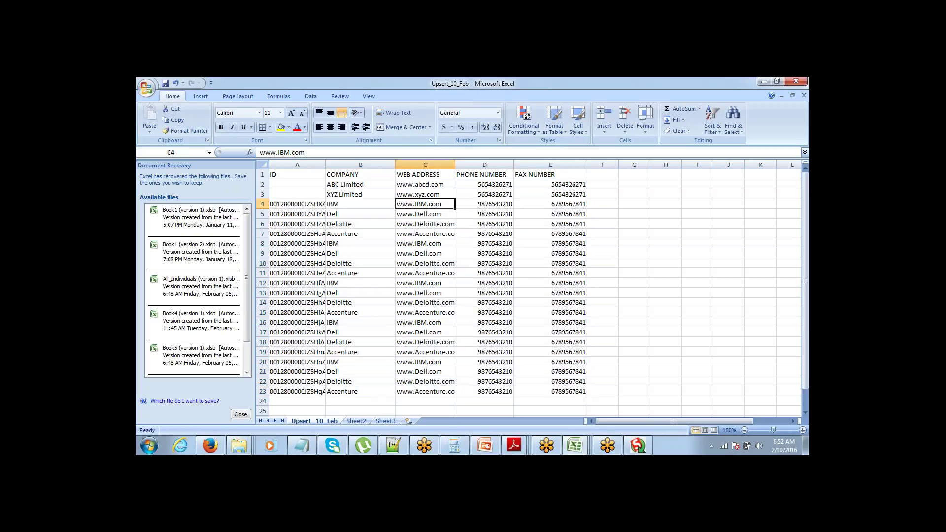
key(Right)
key(Right)
key(Right)
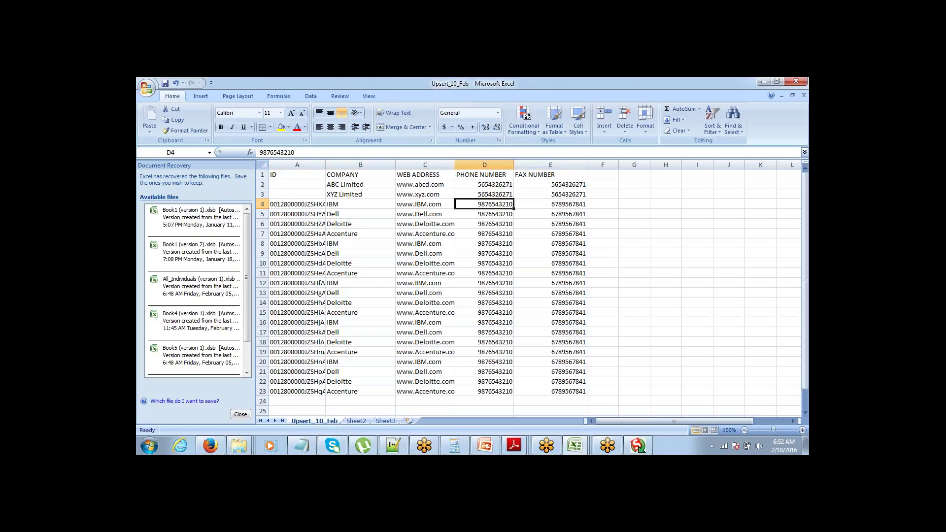
key(Up)
key(Up)
key(shift+Down)
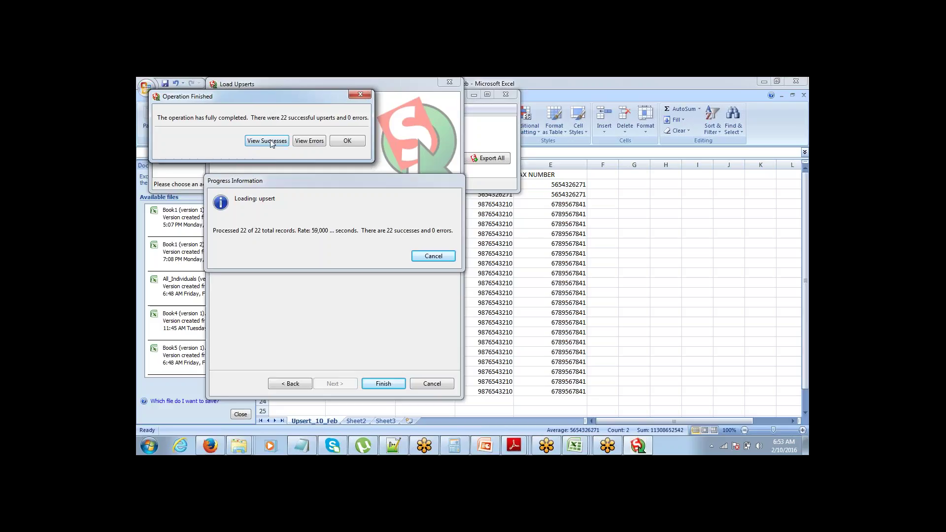
Step: Check the success log (2 created, 20 updated), then close the viewer and completion summary
click(266, 142)
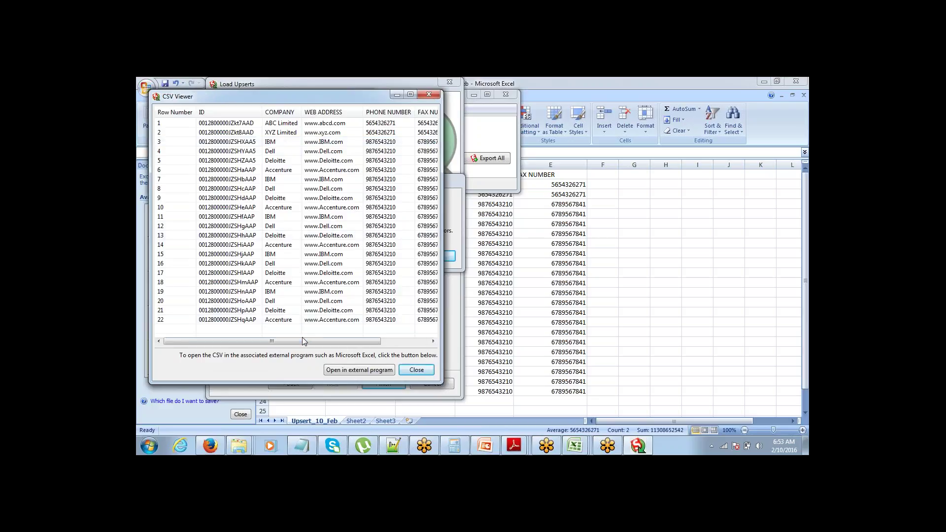
drag(301, 342, 370, 342)
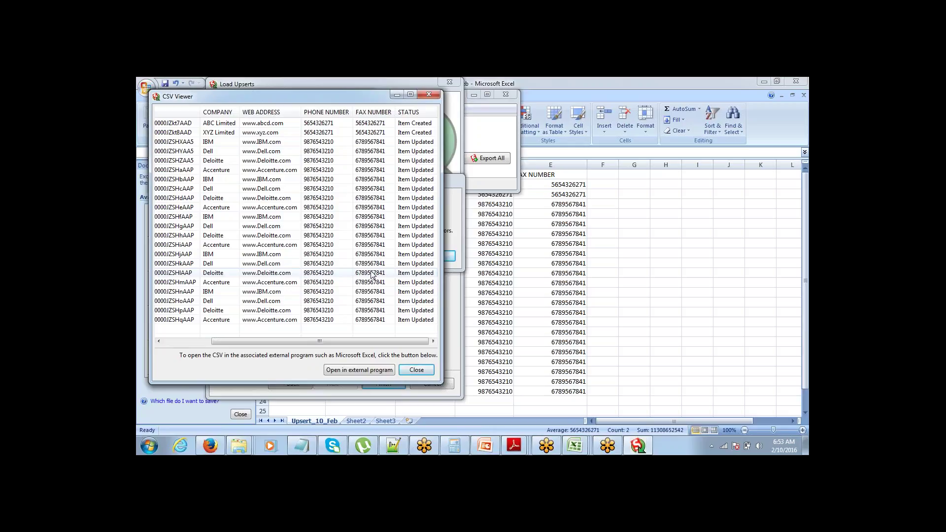
click(416, 370)
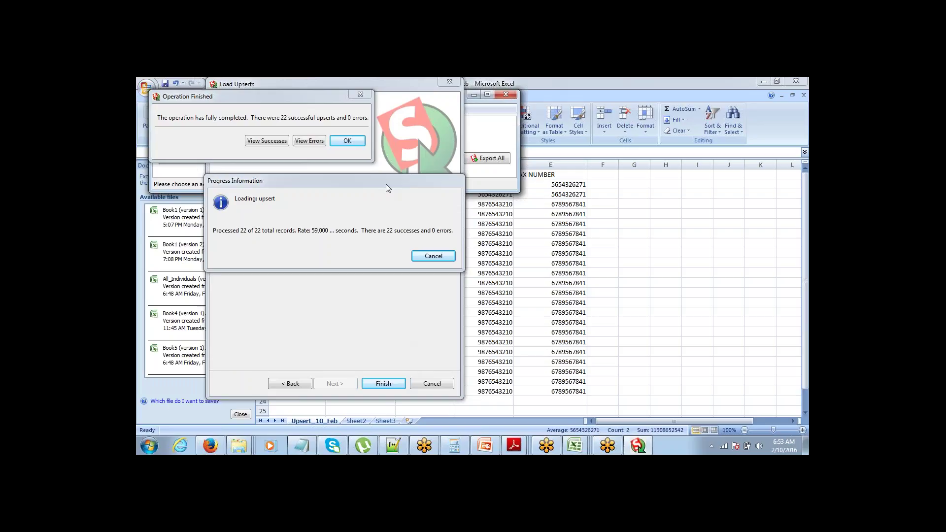
drag(298, 99, 378, 148)
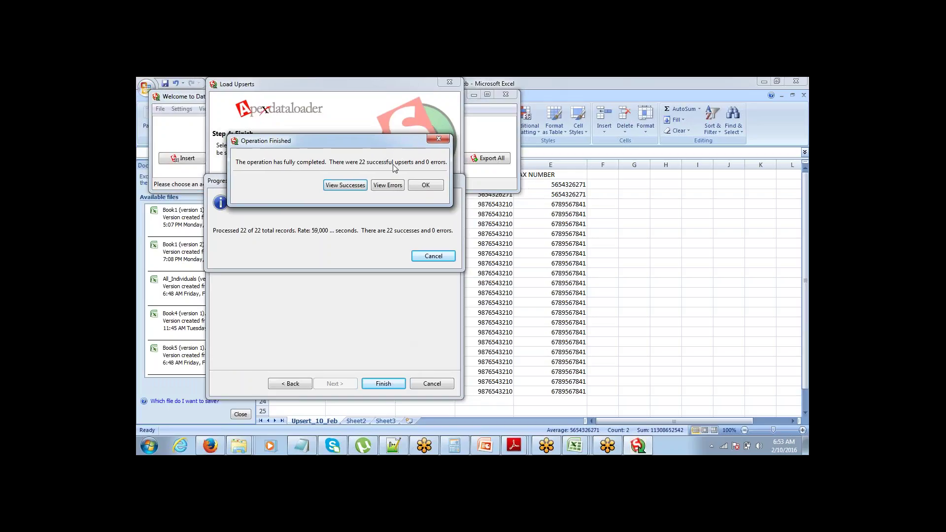
click(423, 186)
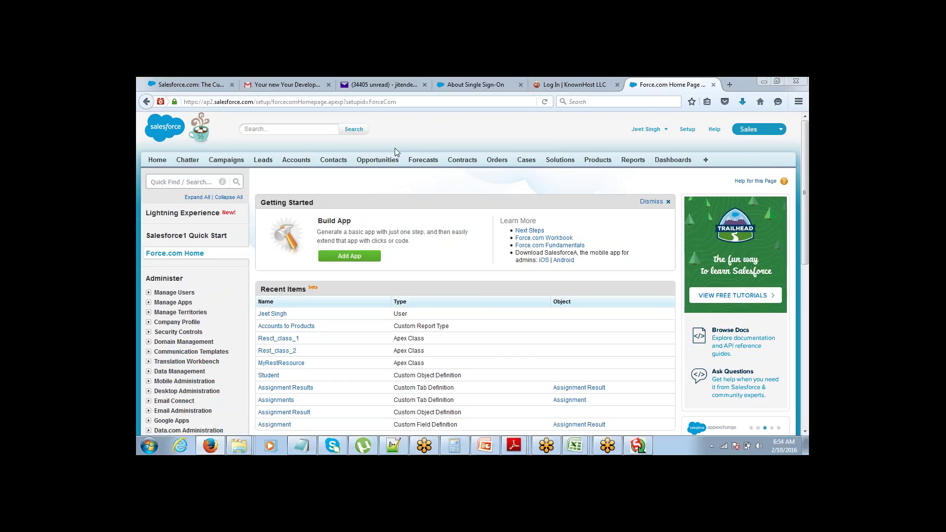
Step: Show the Salesforce Accounts 'New This Week' view and scroll through it, ABC Limited on top
click(296, 160)
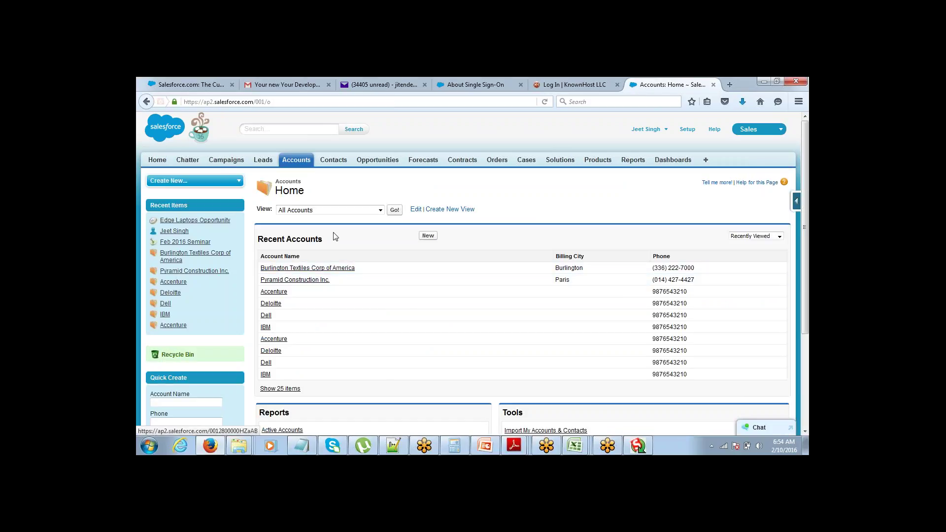
click(349, 210)
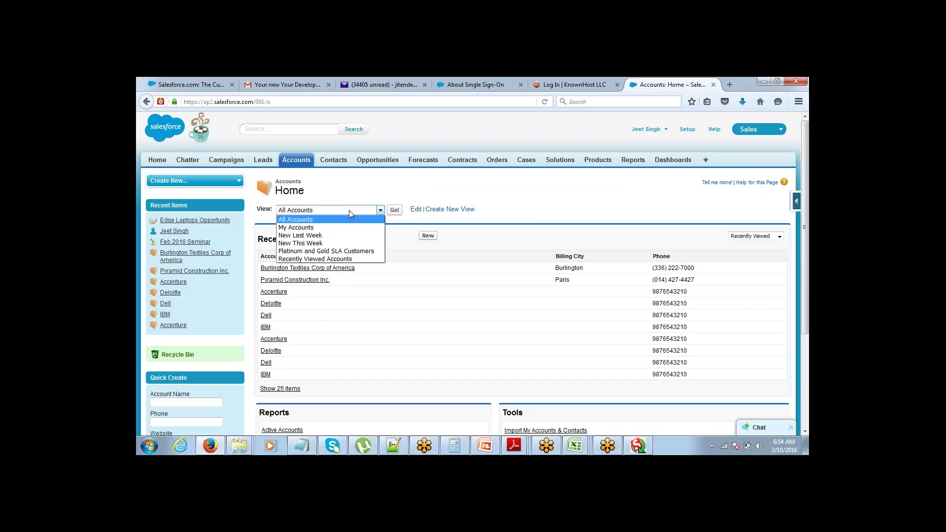
click(345, 242)
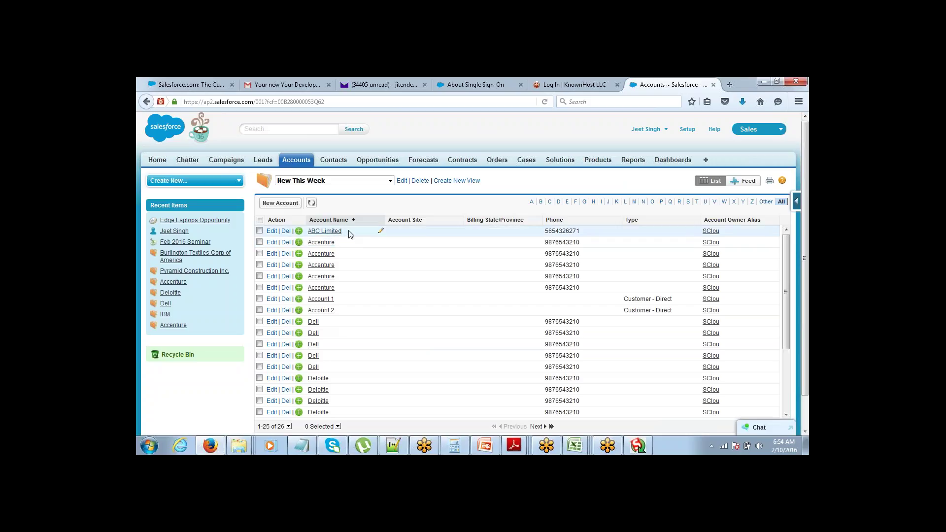
drag(350, 233, 313, 232)
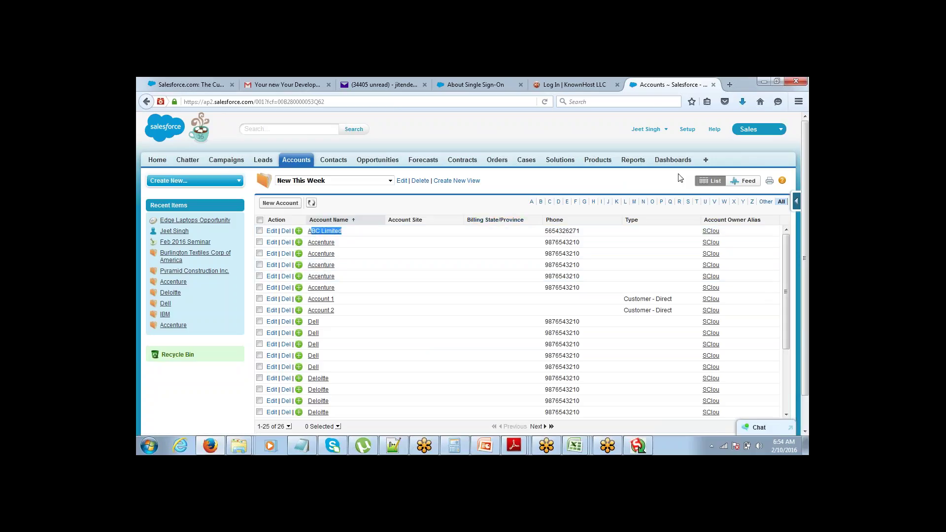
scroll(795, 195, down, 2)
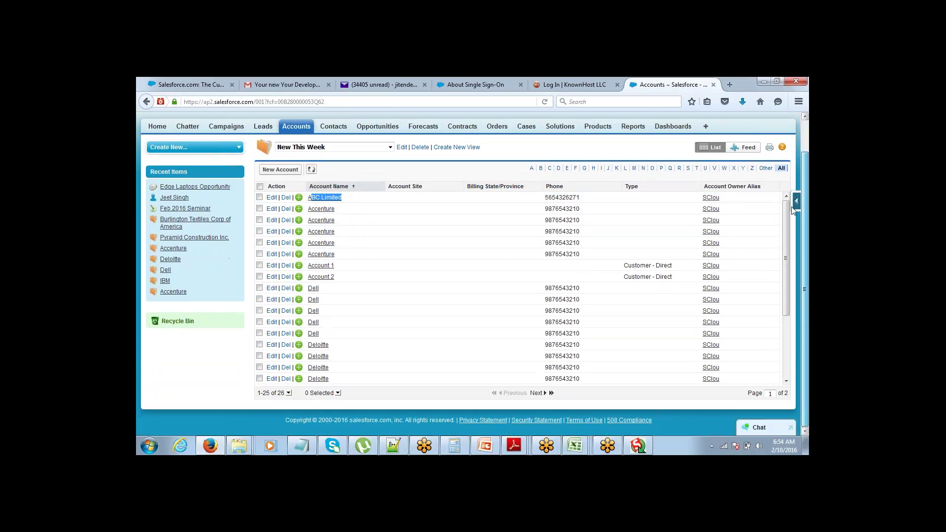
scroll(792, 199, up, 2)
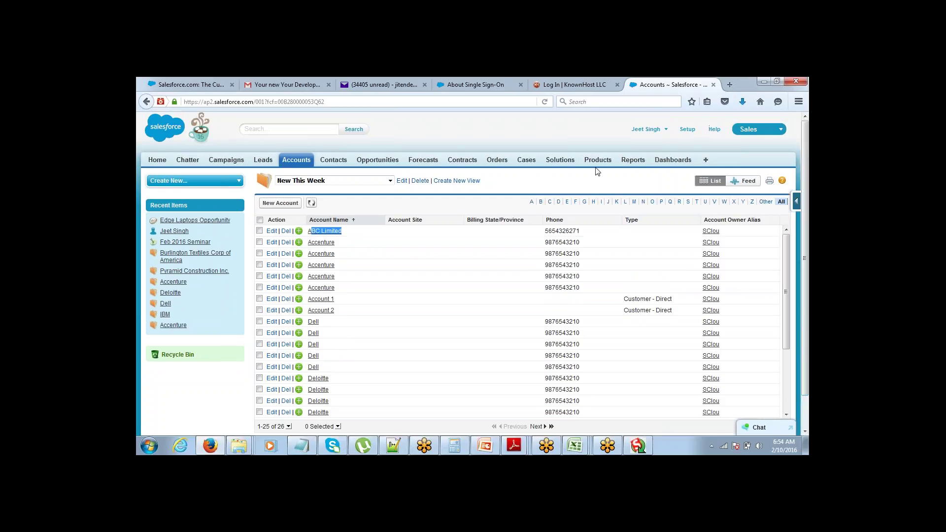
click(495, 138)
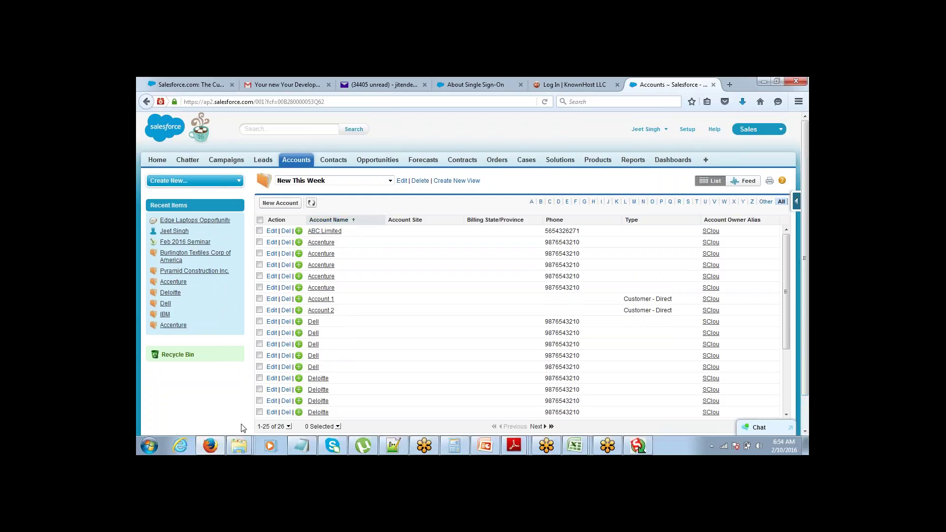
Step: Return to the Notepad data-management notes and select the word Upsert on the last line
click(304, 446)
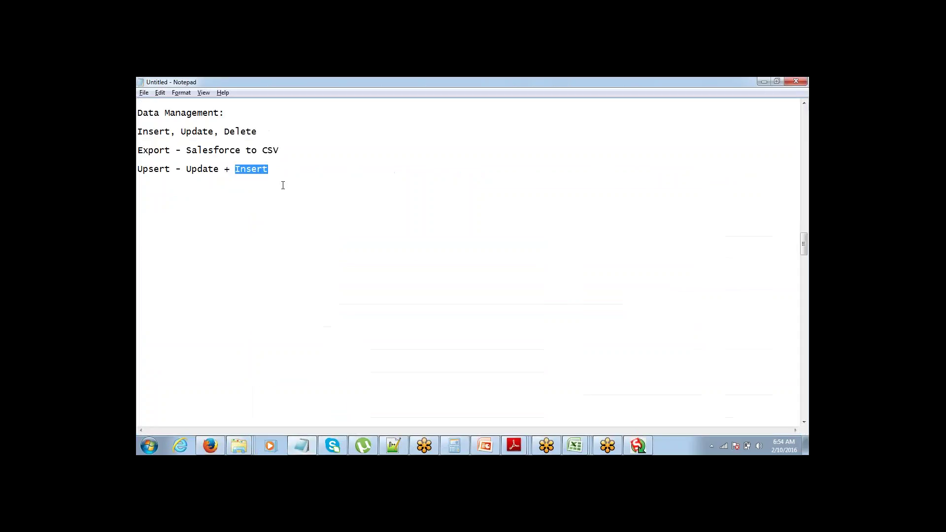
click(277, 169)
click(776, 241)
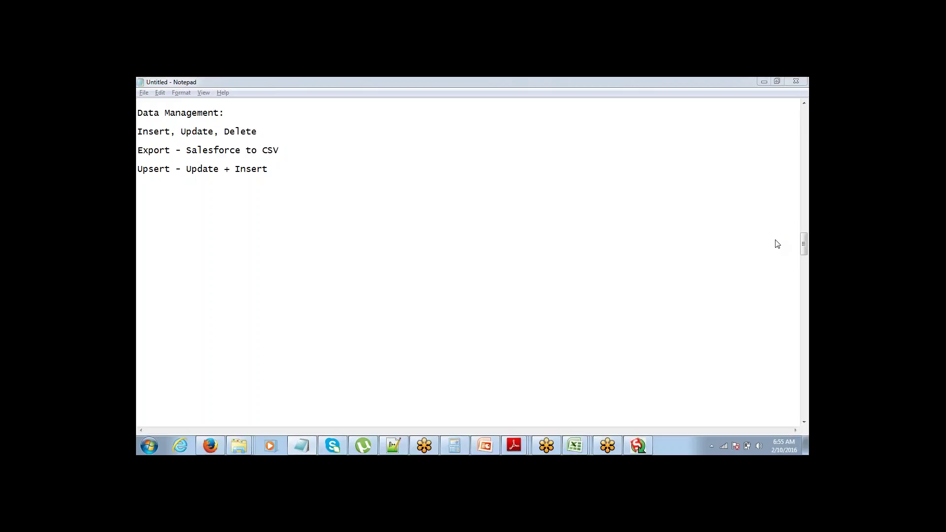
click(469, 95)
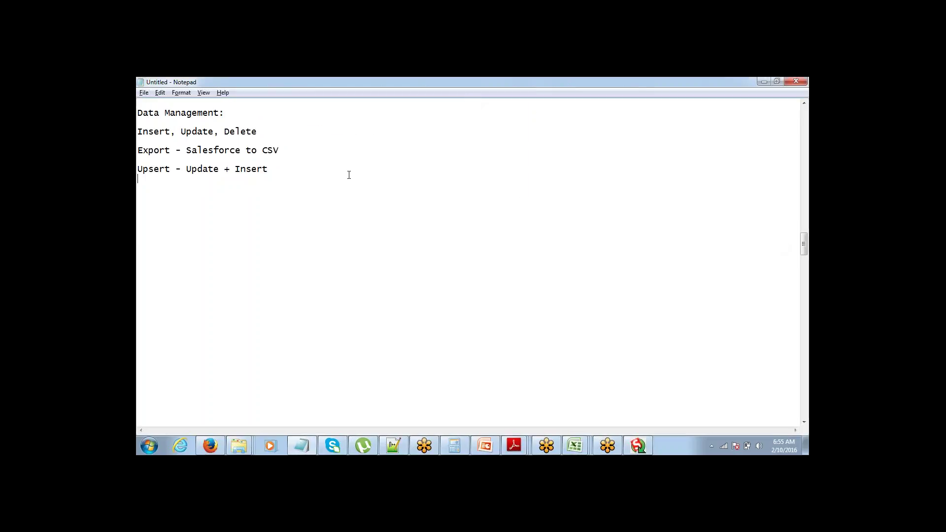
key(Up)
key(ctrl+shift+Right)
Step: Bring the Upsert_10_Feb workbook to the front and select the empty ID cell in row 3
mouse_move(575, 446)
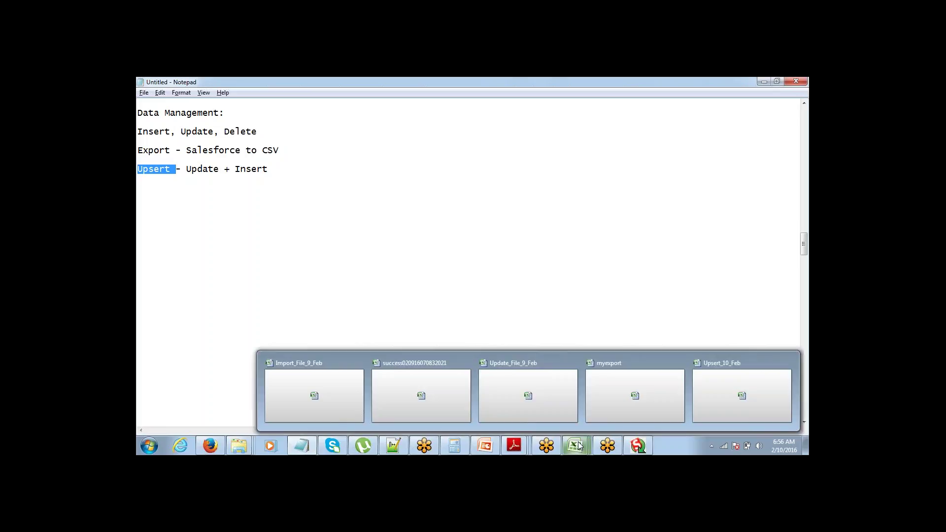
click(728, 399)
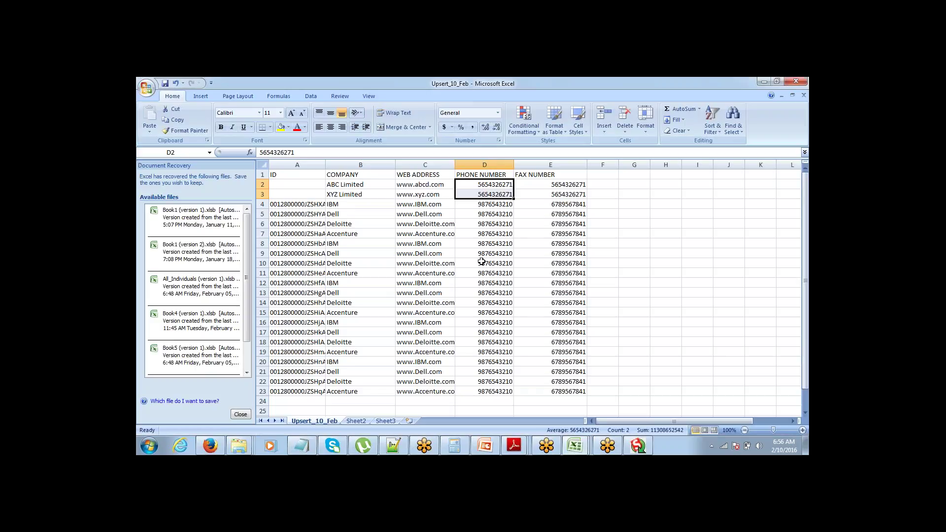
click(315, 195)
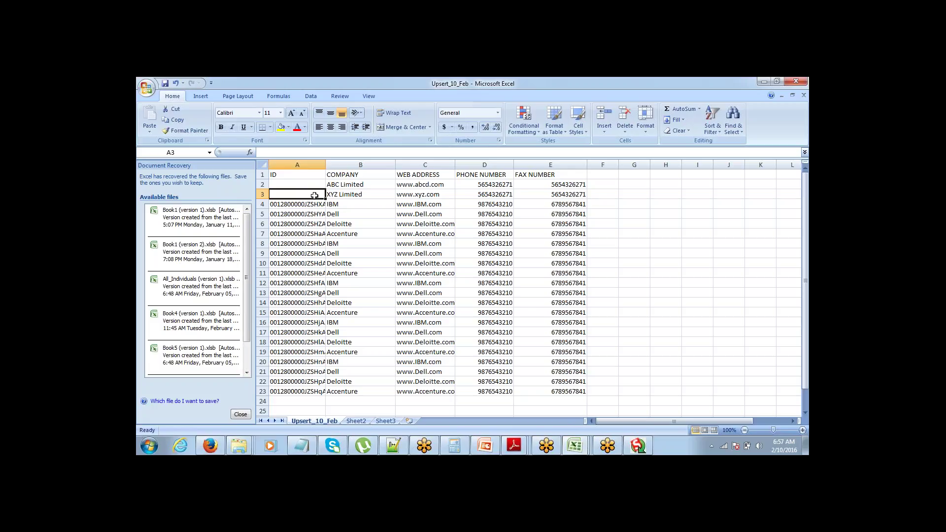
Step: Move among the ID header, the first account ID, IBM and its web address in row 4
key(Down)
key(Right)
key(Right)
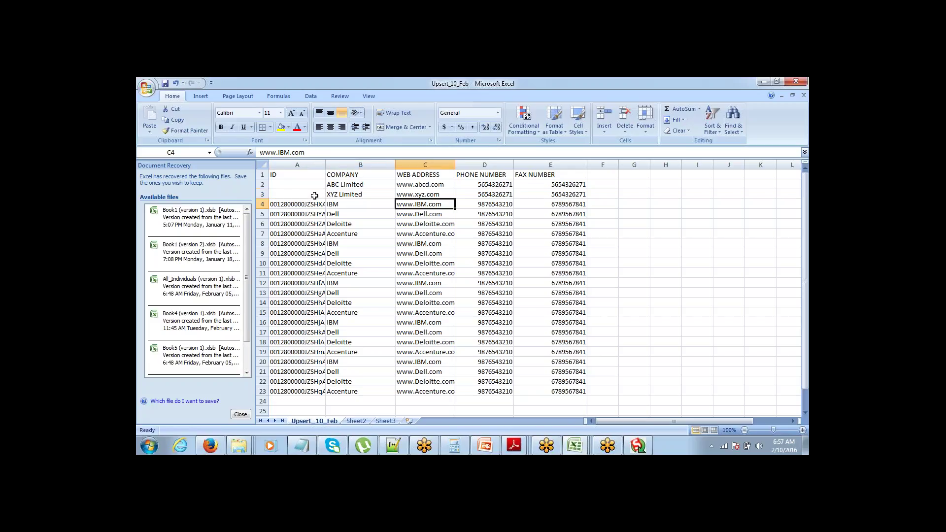
key(Left)
key(Left)
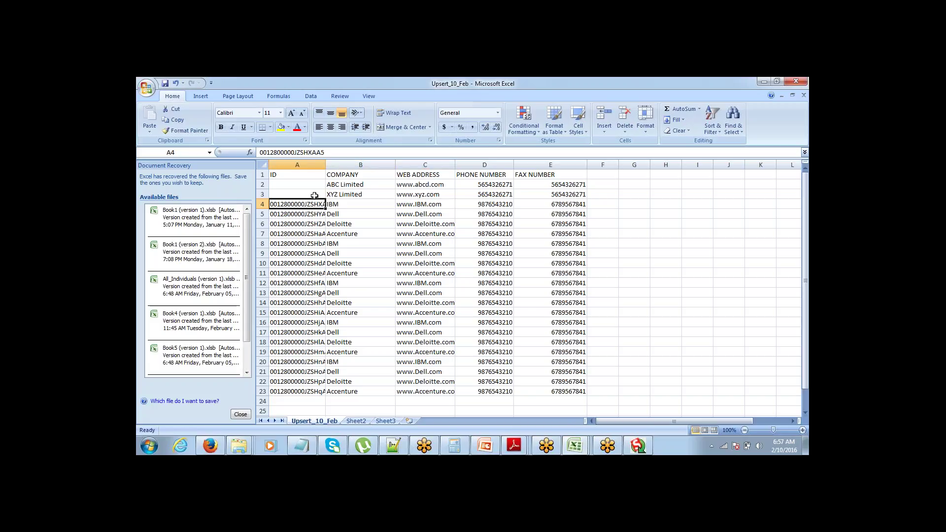
key(Up)
key(Up)
key(Up)
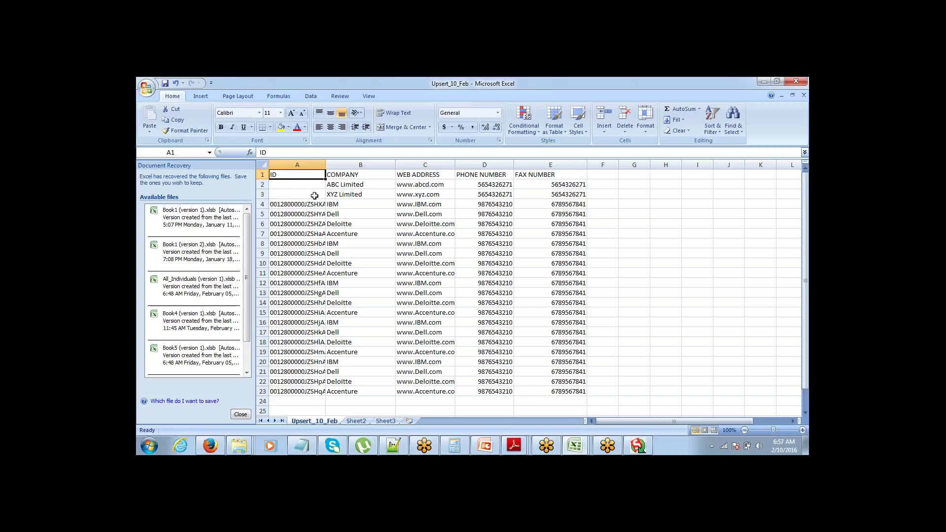
key(Down)
key(Down)
key(Down)
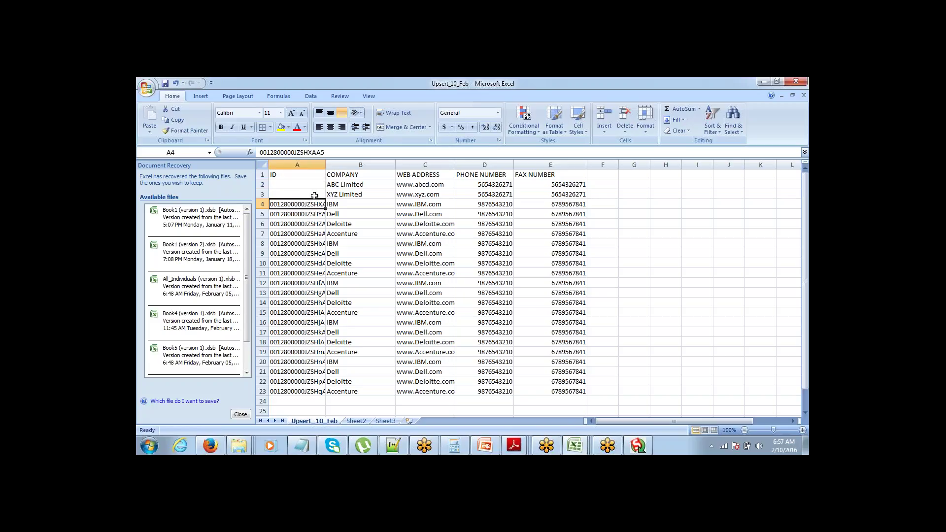
key(Right)
key(Right)
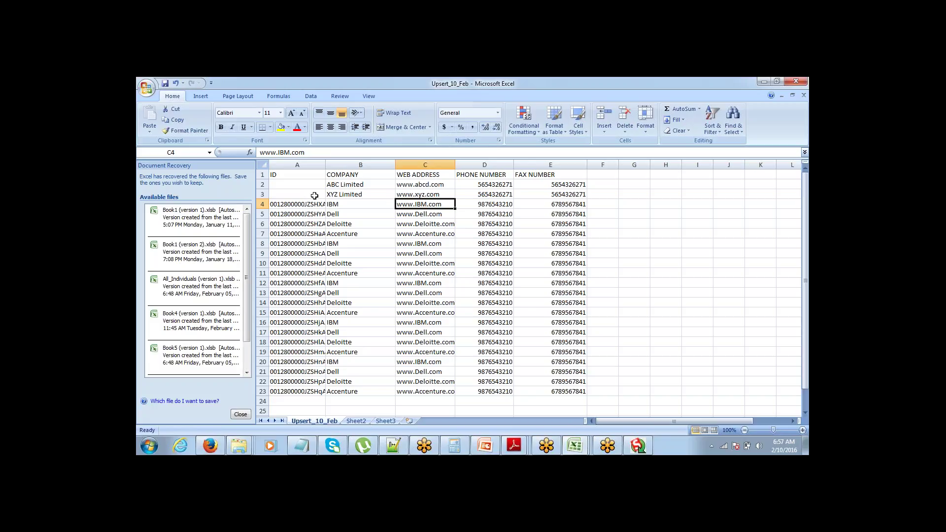
key(Left)
key(Left)
key(Right)
key(Right)
key(Right)
key(Left)
key(Left)
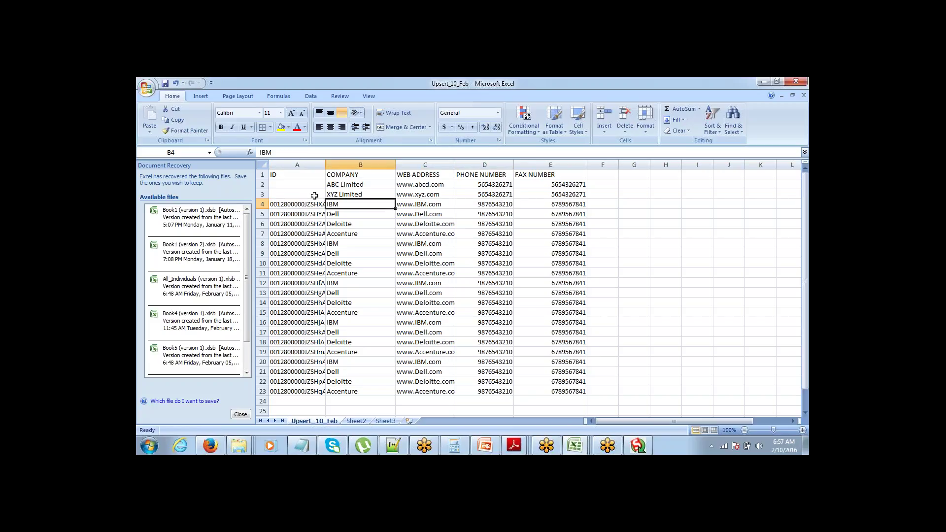
key(Left)
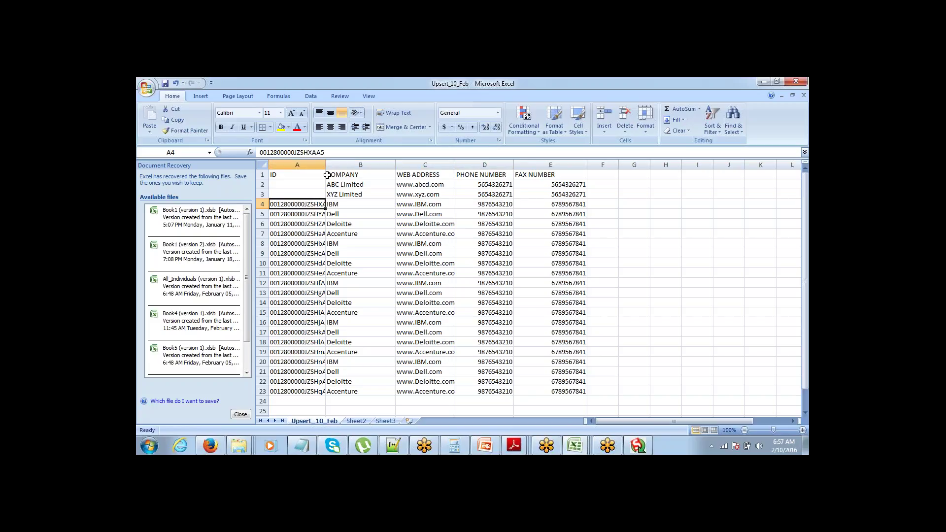
Step: Widen column A to 25.00 so full IDs show, then check row 4 values and the ID column
drag(326, 164, 358, 168)
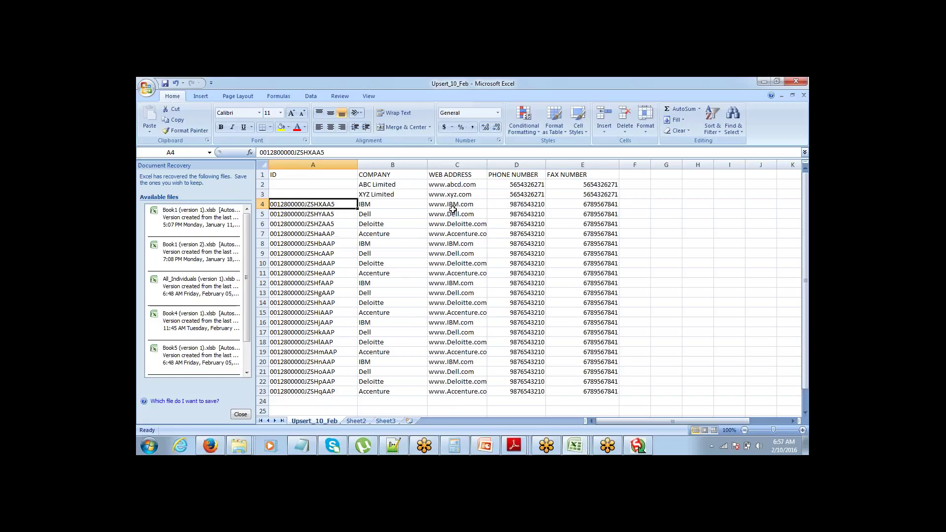
click(452, 206)
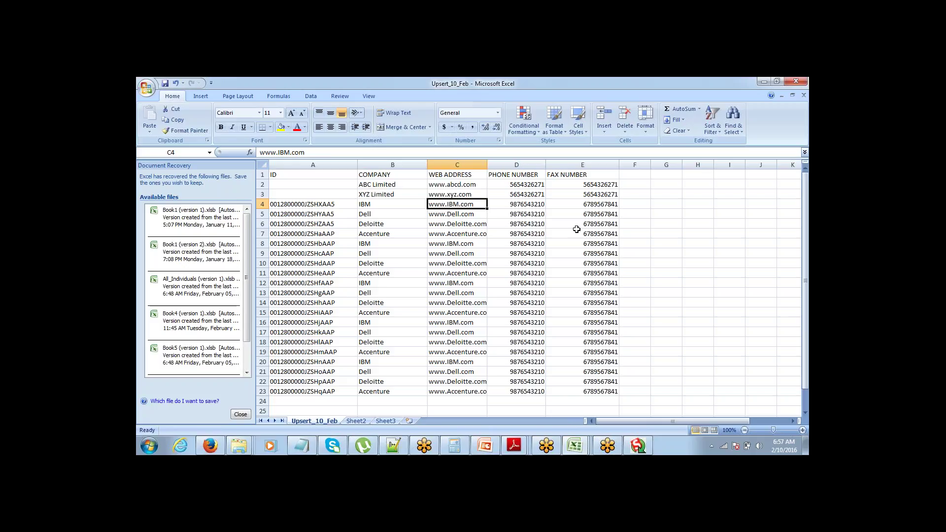
click(592, 206)
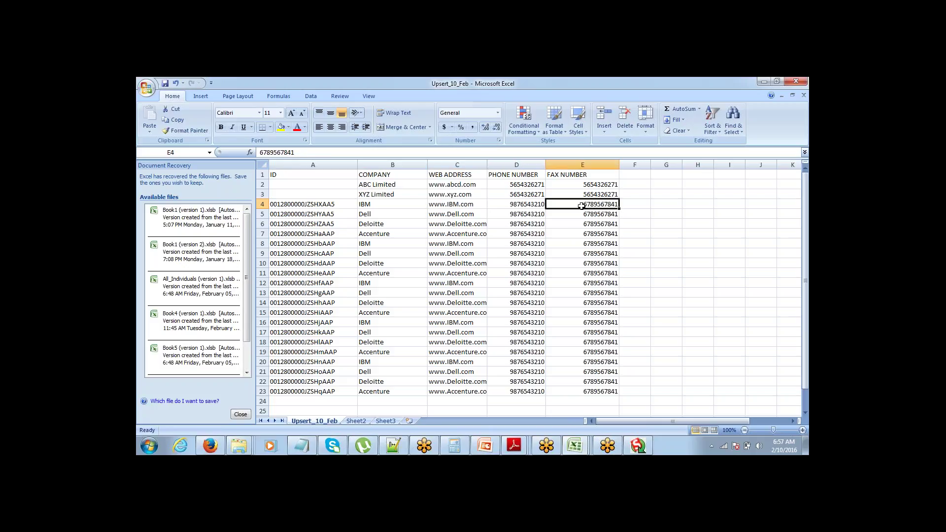
click(296, 174)
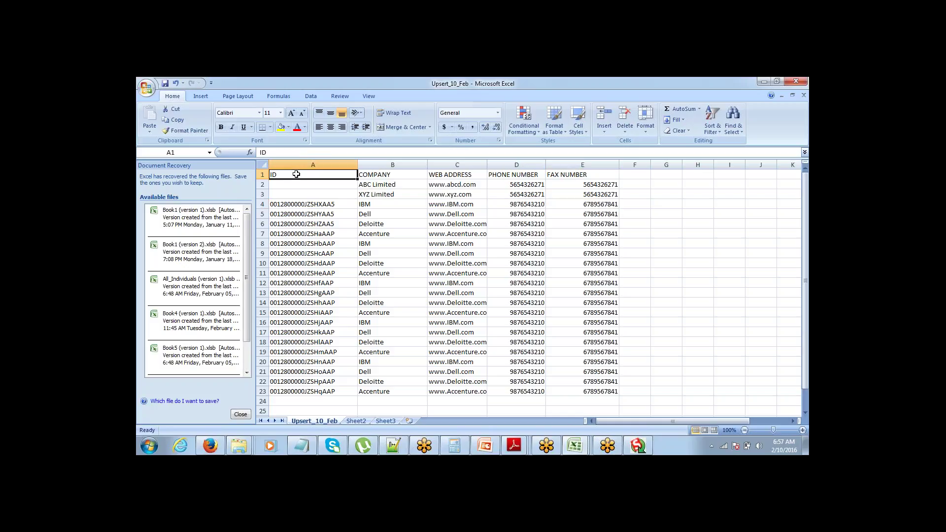
click(295, 163)
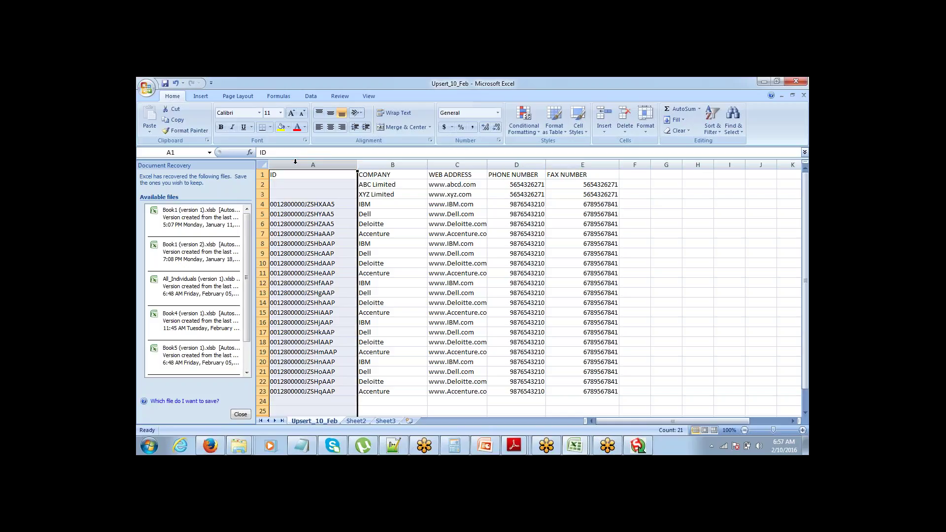
click(335, 197)
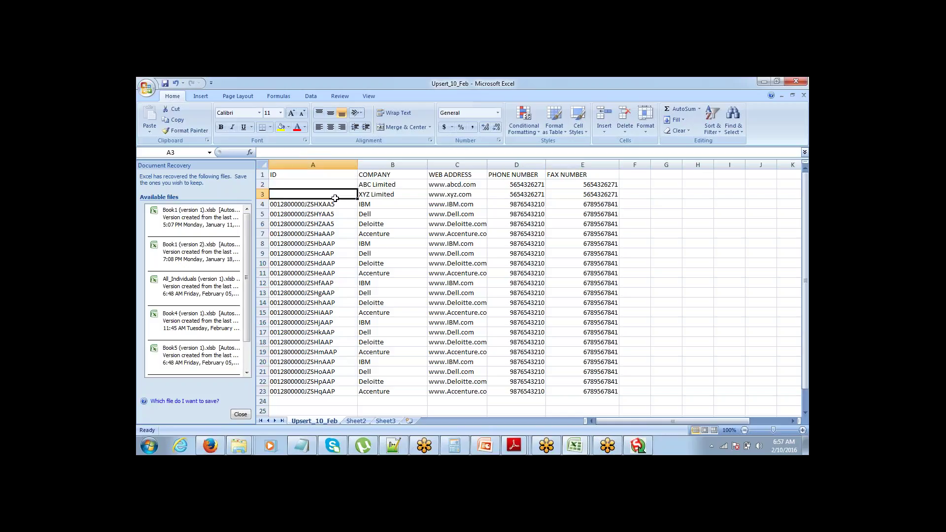
click(334, 201)
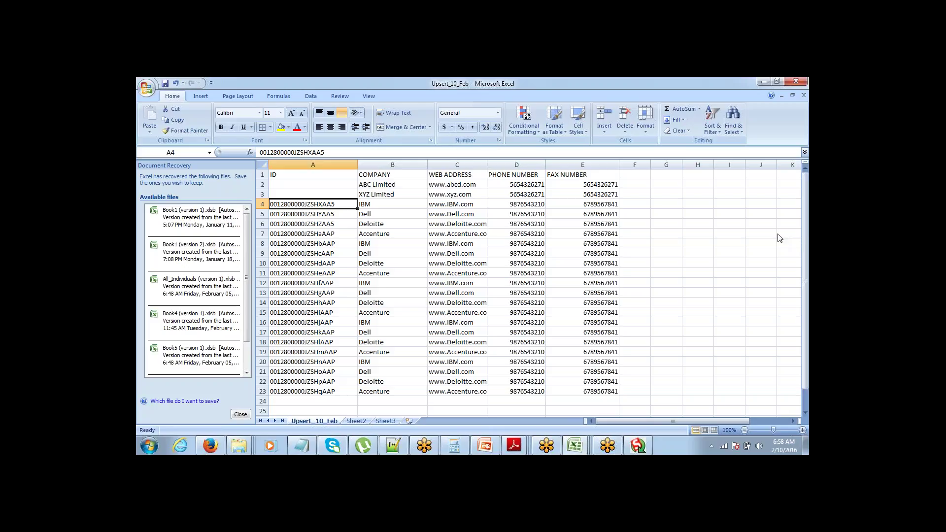
Step: Click off the Upsert_10_Feb sheet to leave Excel
click(778, 234)
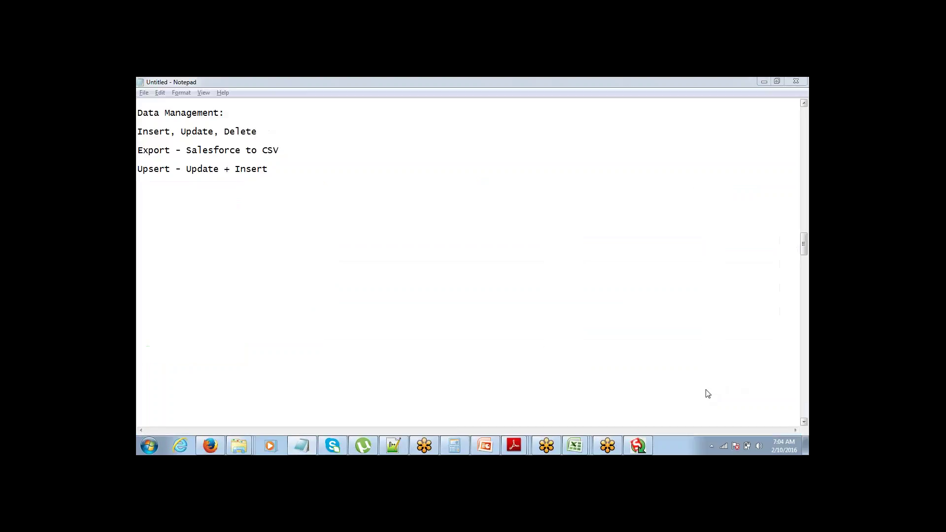
click(779, 97)
text(D)
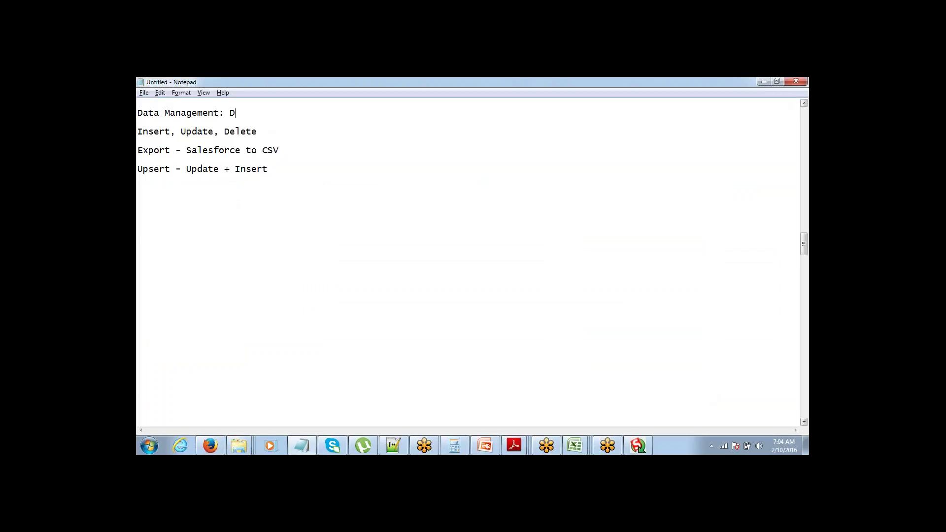
text(ata Loader...)
key(Down)
key(End)
key(Return)
text(UI)
key(Down)
key(shift+End)
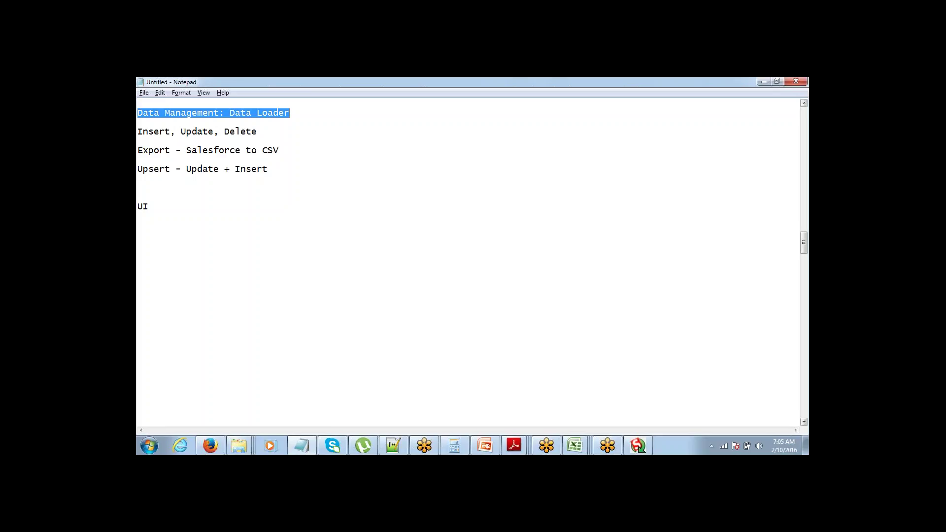
click(138, 113)
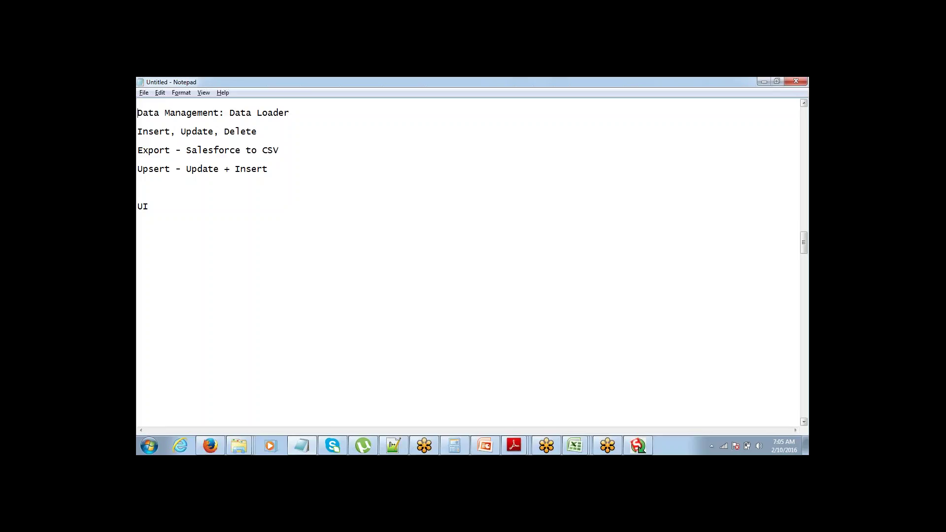
key(shift+End)
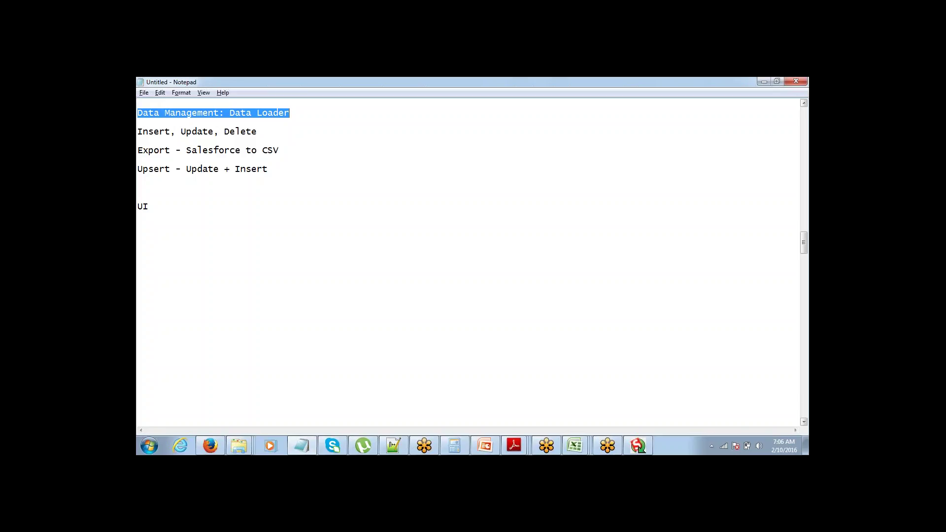
click(138, 122)
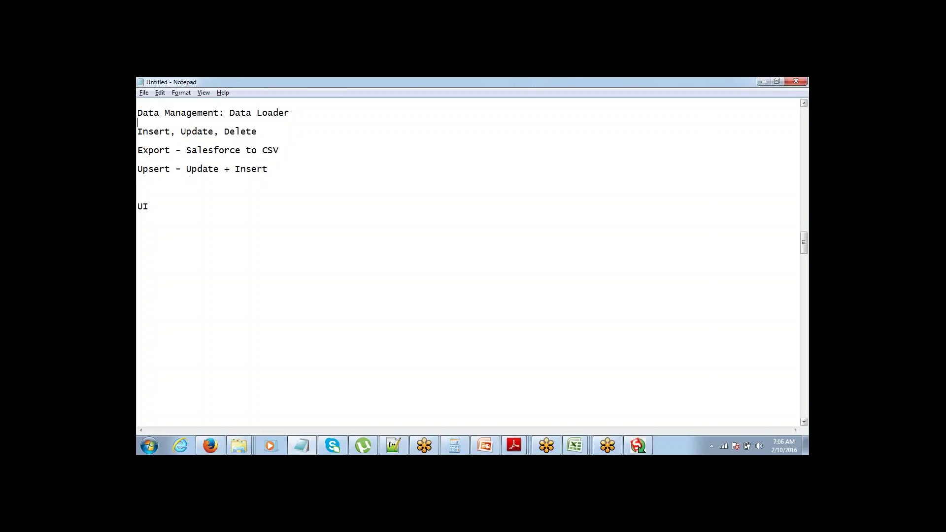
key(Down)
key(Down)
Step: Highlight 'UI' in the notes, then go to the Salesforce Setup home page
drag(152, 203, 138, 207)
mouse_move(214, 444)
click(219, 359)
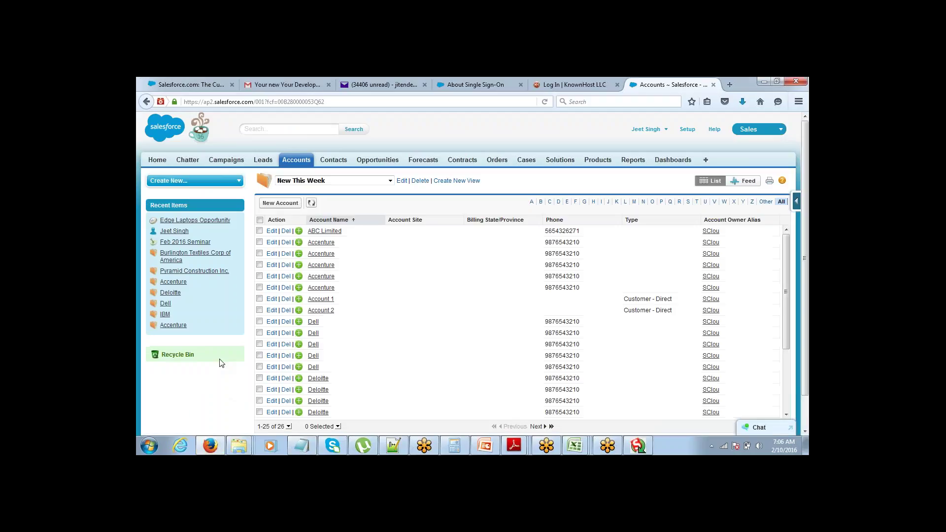
click(688, 130)
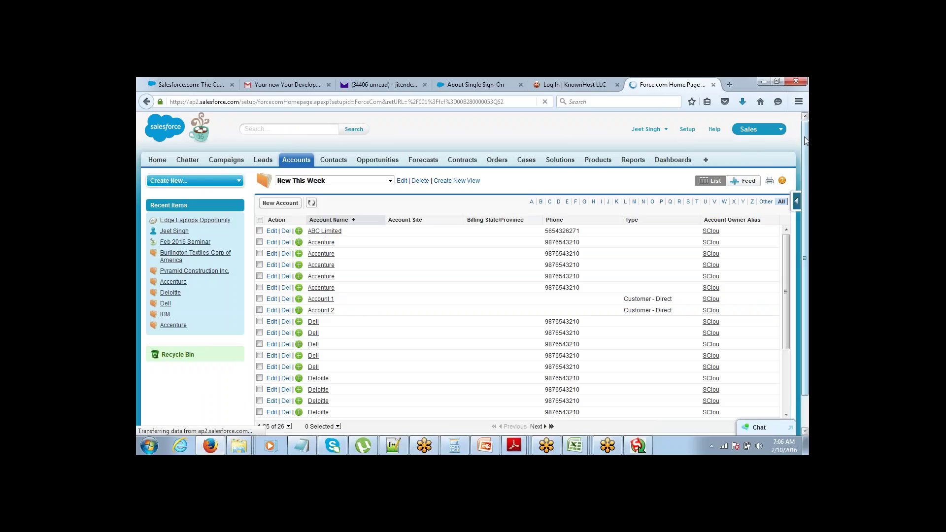
Step: Expand Data Management in Setup and open the Data Import Wizard
scroll(395, 217, down, 5)
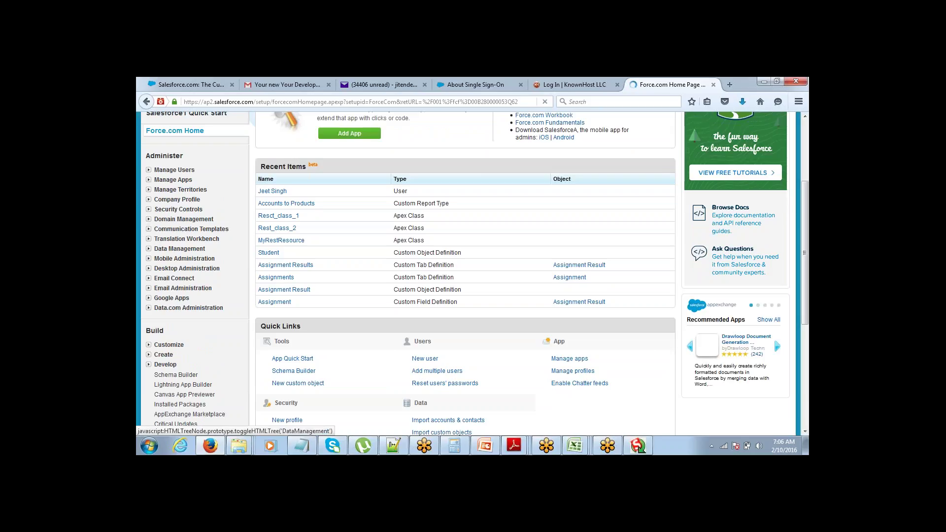
click(149, 250)
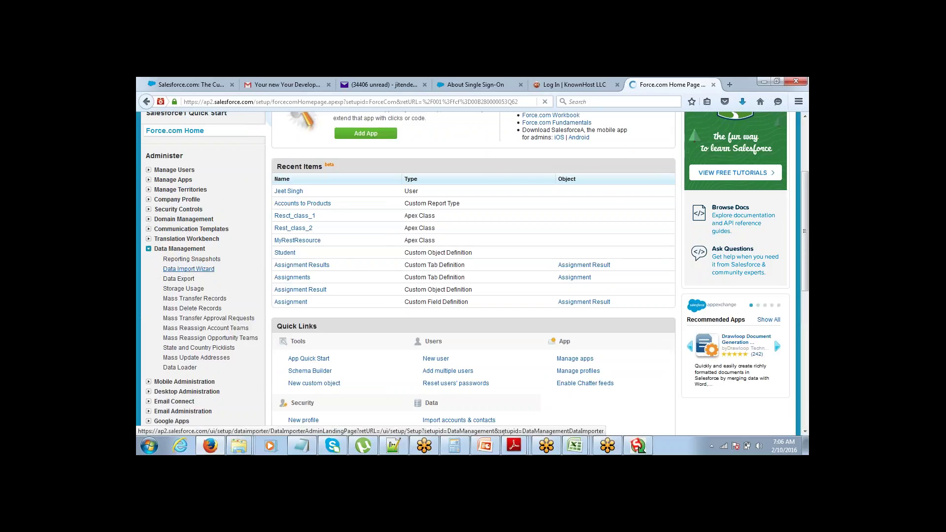
click(189, 269)
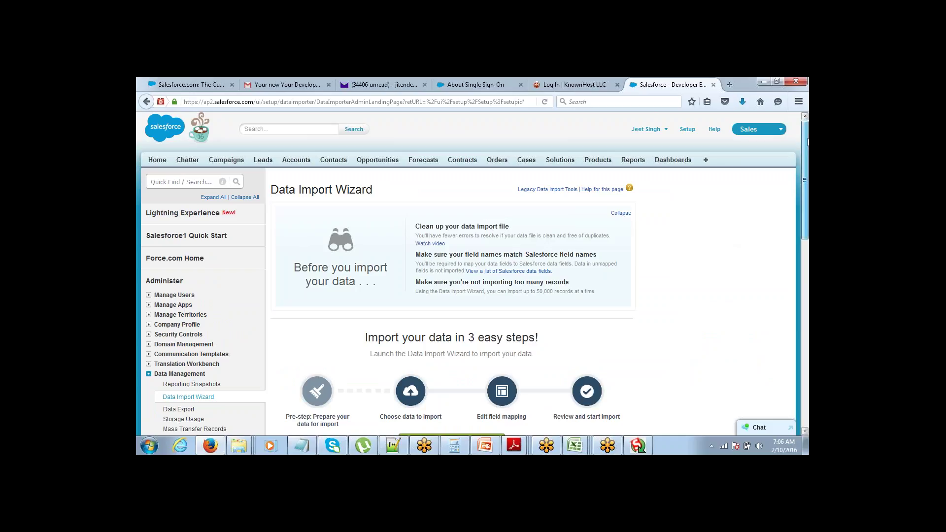
Step: Scroll through the Data Import Wizard's steps and FAQ, then back to the top
scroll(785, 188, down, 3)
scroll(772, 207, down, 2)
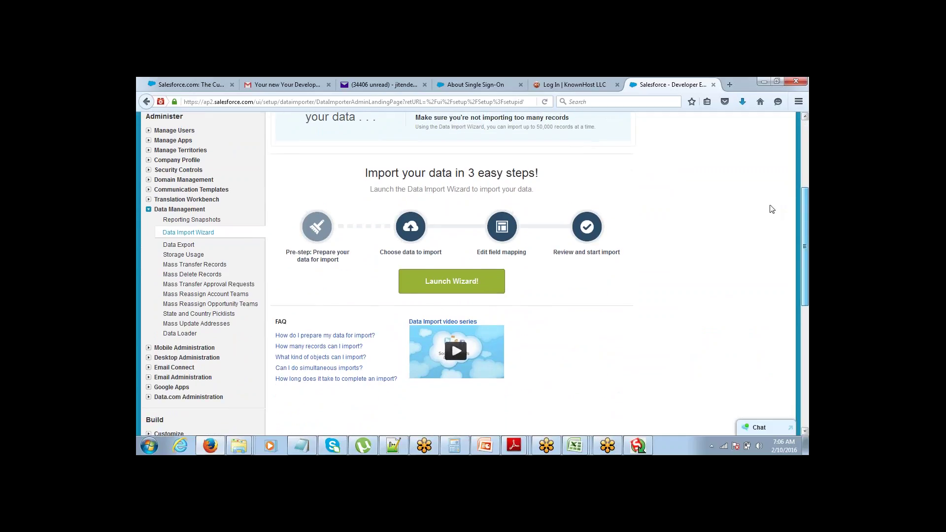
scroll(772, 204, up, 1)
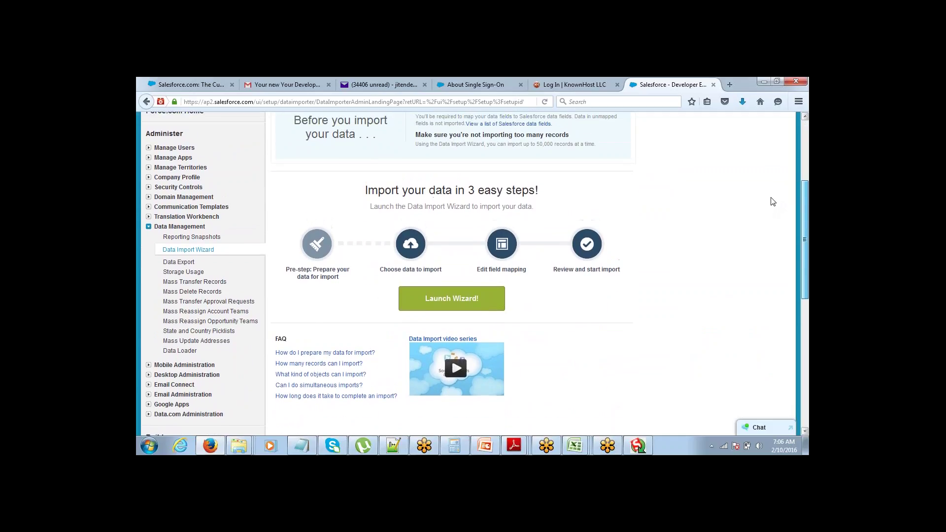
scroll(775, 197, up, 3)
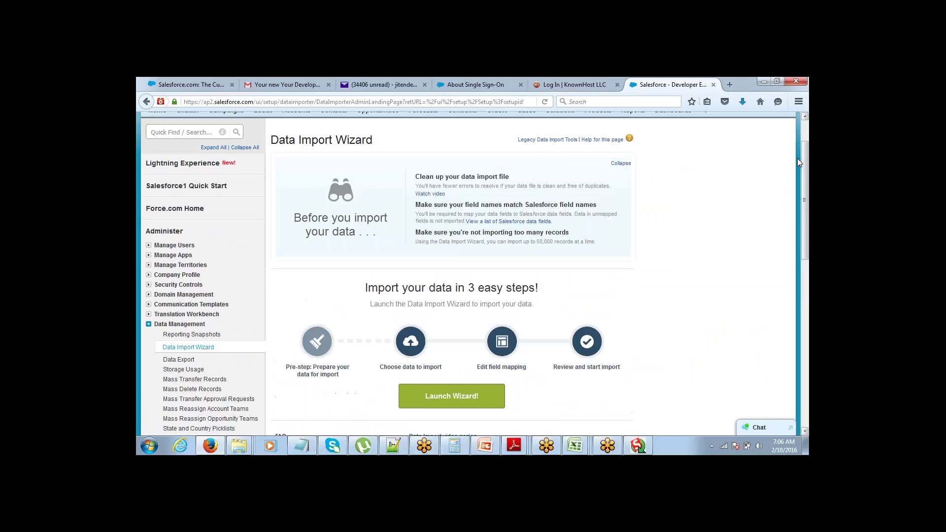
drag(805, 155, 807, 133)
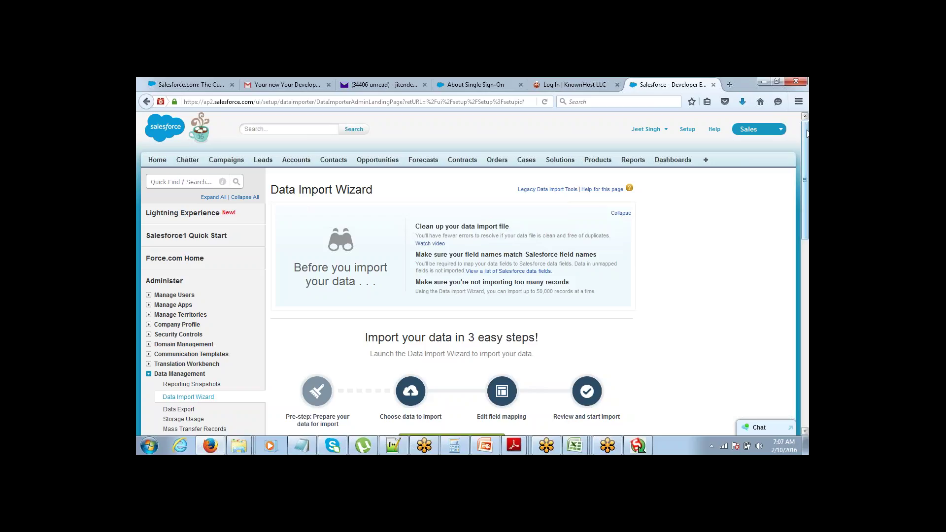
drag(804, 140, 801, 148)
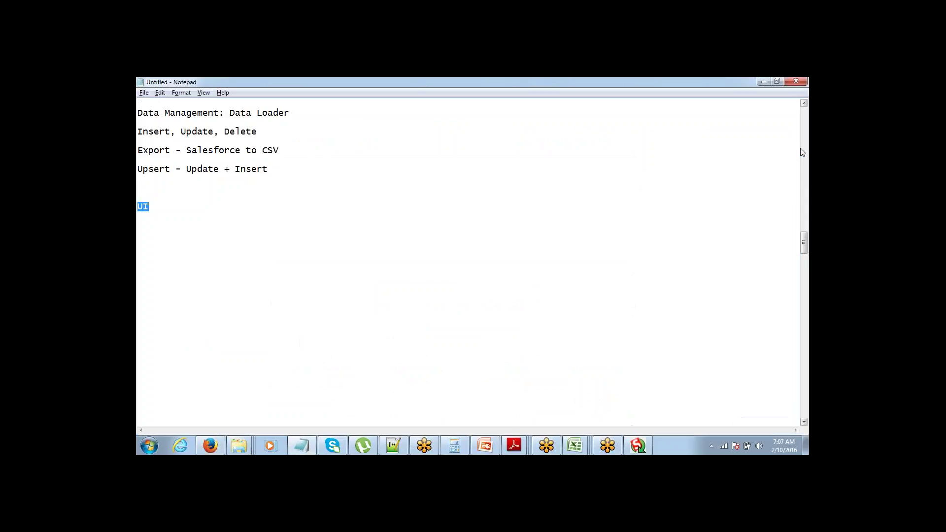
Step: Append ' -' to the UI line and add a new line '50K Records' below it
click(165, 207)
text(-)
key(Return)
text(50K Records)
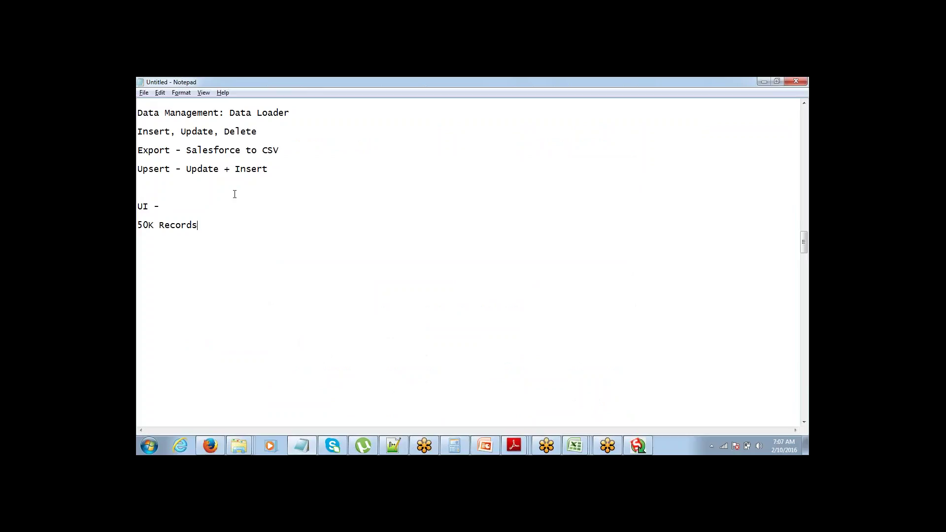
Step: Highlight the 50K Records line for emphasis, ending with both 'UI -' and '50K Records' selected
drag(209, 227, 141, 219)
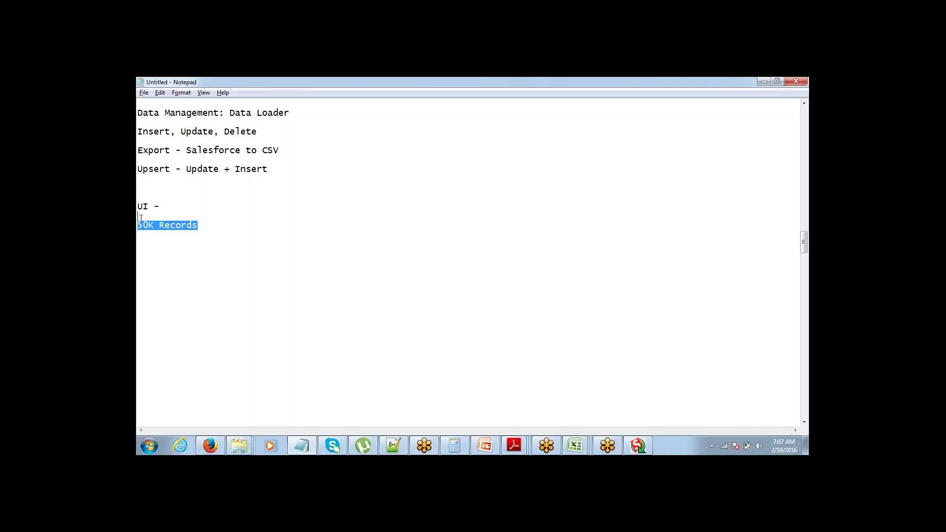
click(141, 218)
key(shift+End)
click(141, 218)
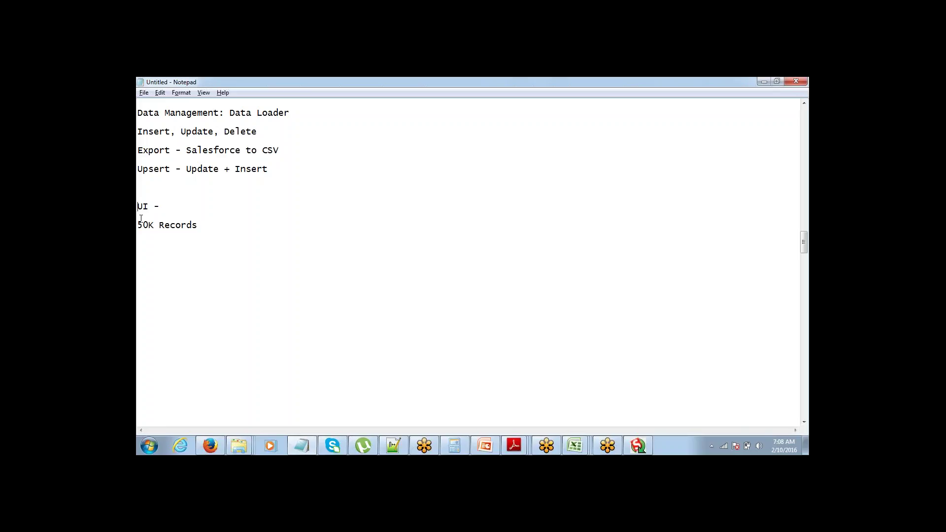
key(shift+Down)
key(shift+Down)
click(141, 219)
key(alt+Tab)
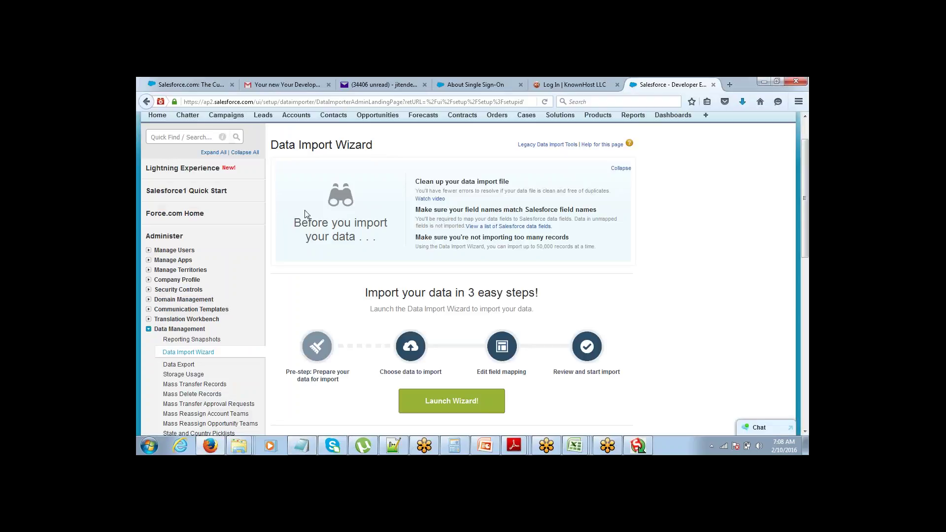
drag(807, 151, 794, 167)
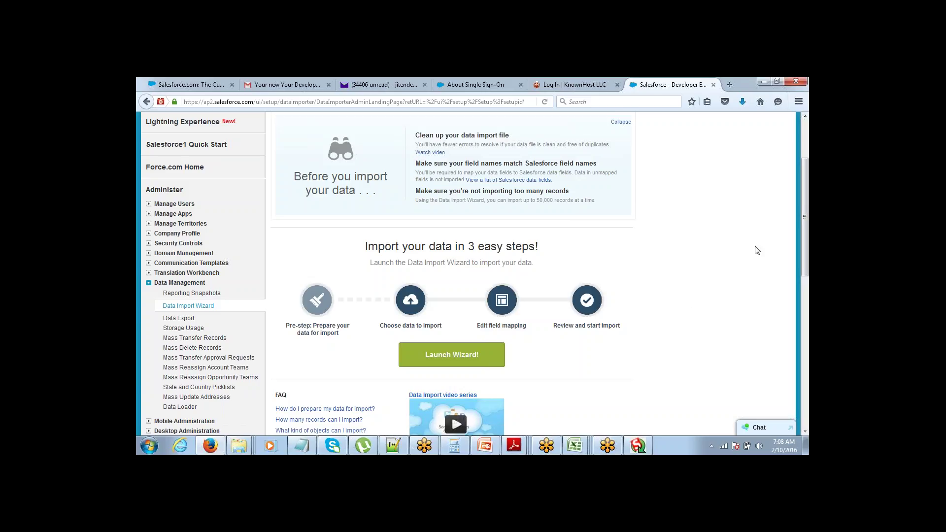
drag(806, 170, 805, 132)
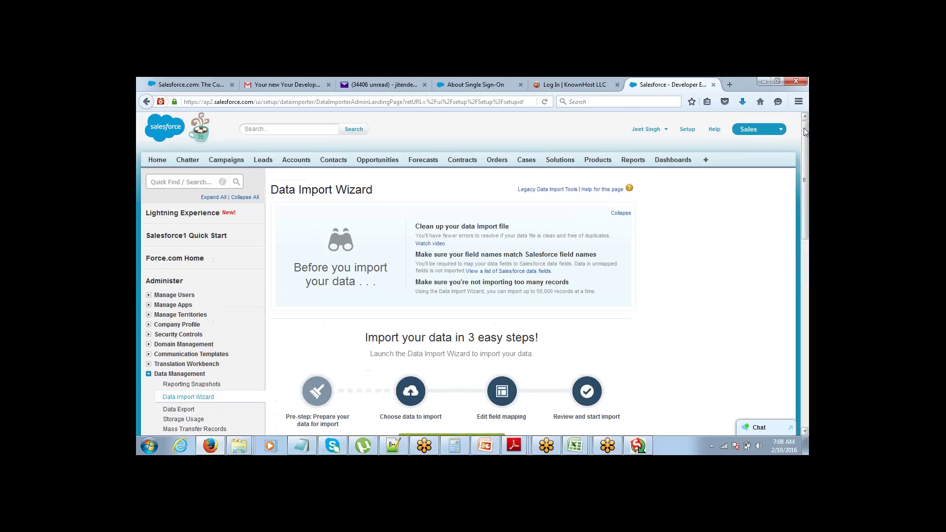
key(alt+Tab)
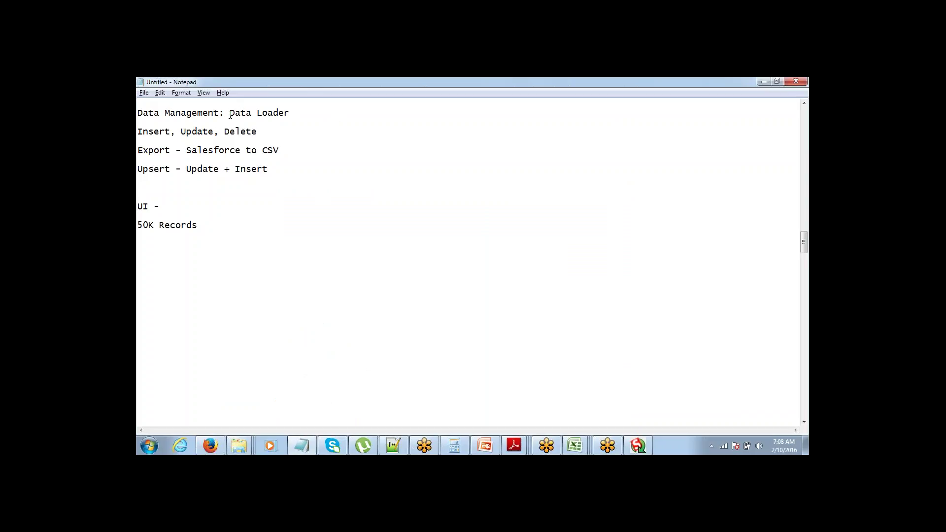
Step: Highlight 'Data Loader' on the first line, then add blank lines below the notes
drag(230, 113, 294, 115)
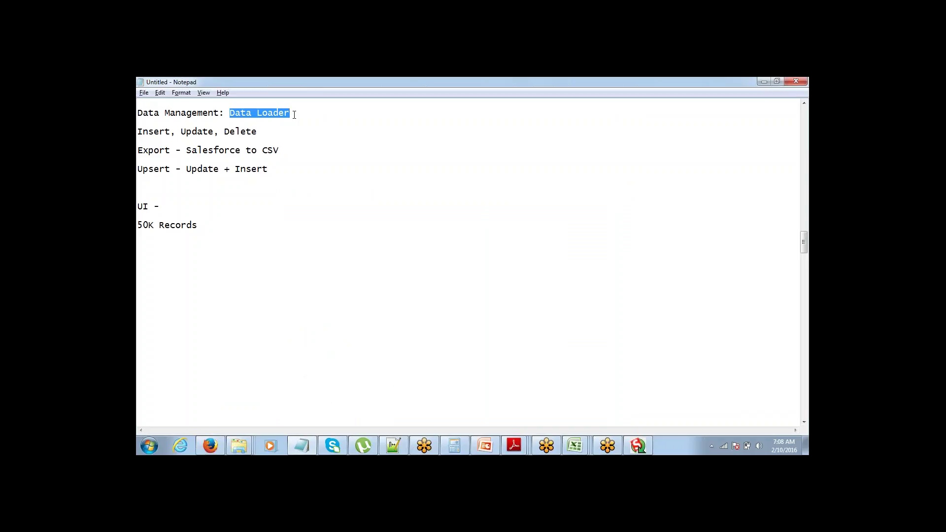
click(208, 222)
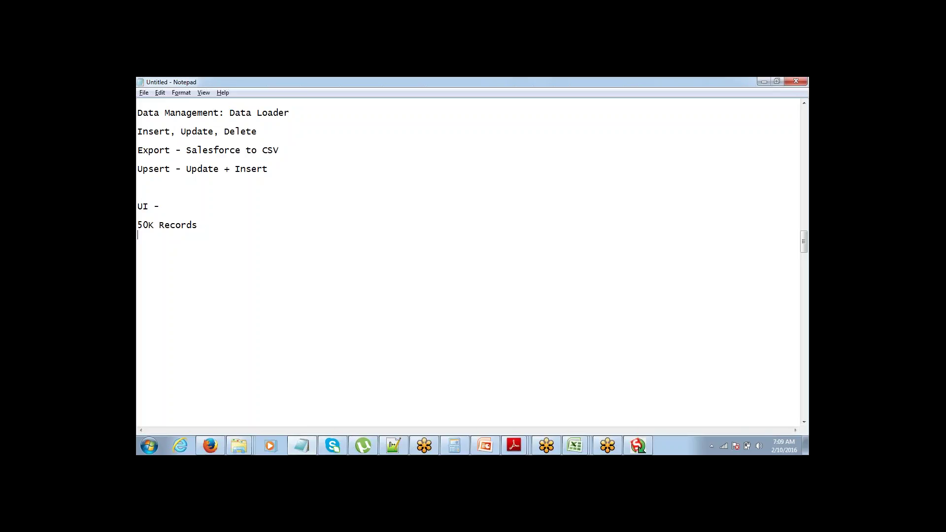
key(Return)
key(Return)
key(Return)
key(Return)
key(Return)
key(Return)
key(Return)
key(Return)
key(Return)
key(Return)
key(Return)
key(Return)
key(Return)
key(Return)
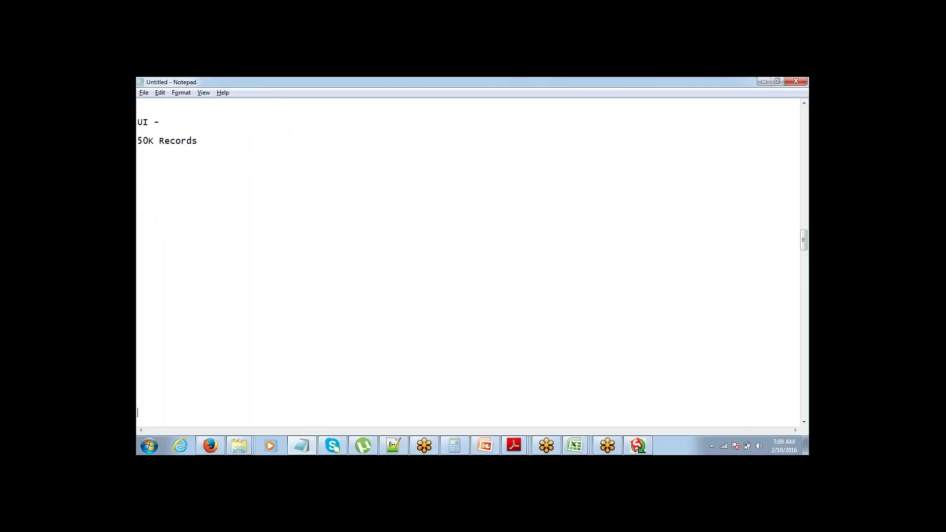
key(Return)
key(Return)
key(Return)
Step: From Upsert_10_Feb, create a new blank workbook and discard the recovered files
mouse_move(575, 446)
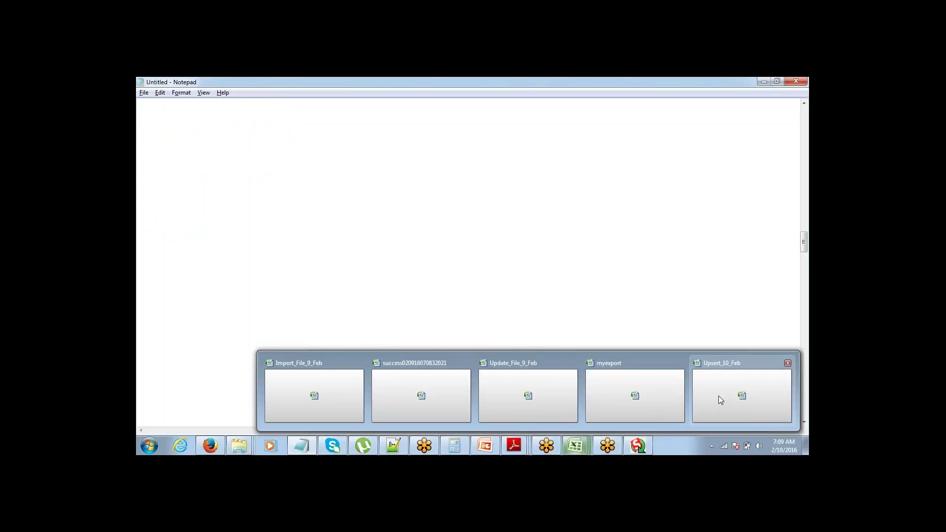
click(719, 396)
key(ctrl+n)
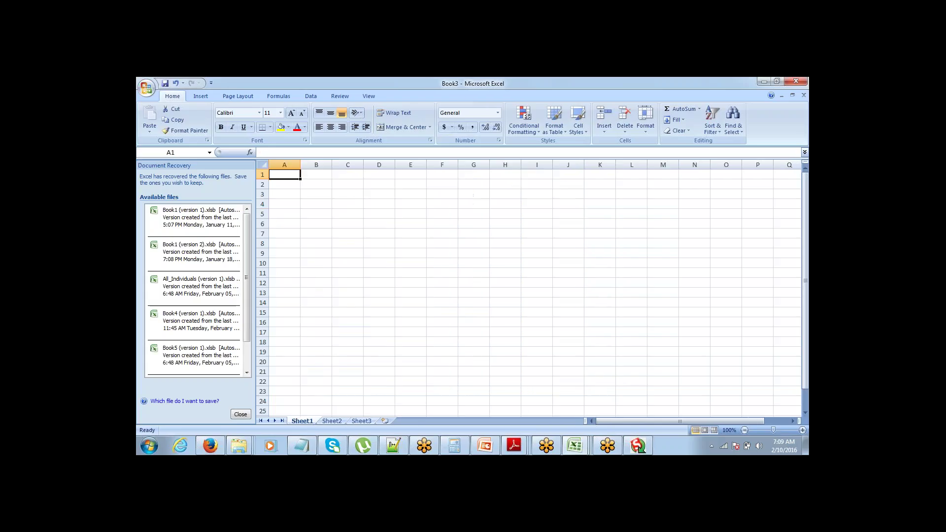
click(240, 415)
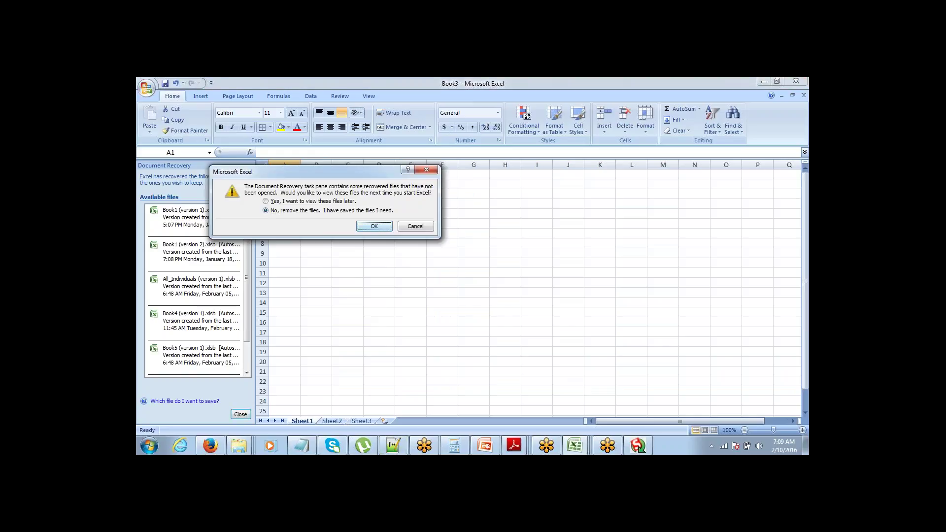
click(374, 227)
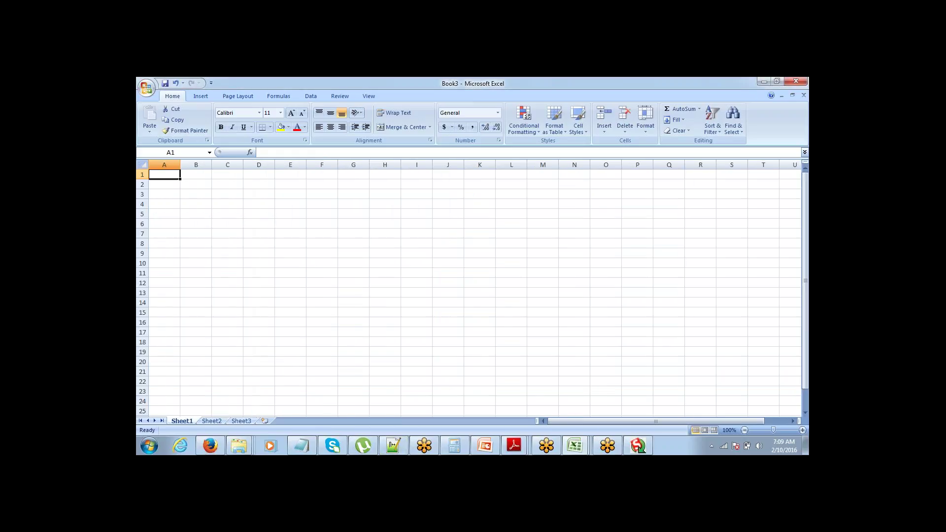
Step: Widen column A, add 'Import Contacts' to the notes, then narrow column A slightly
drag(181, 166, 198, 168)
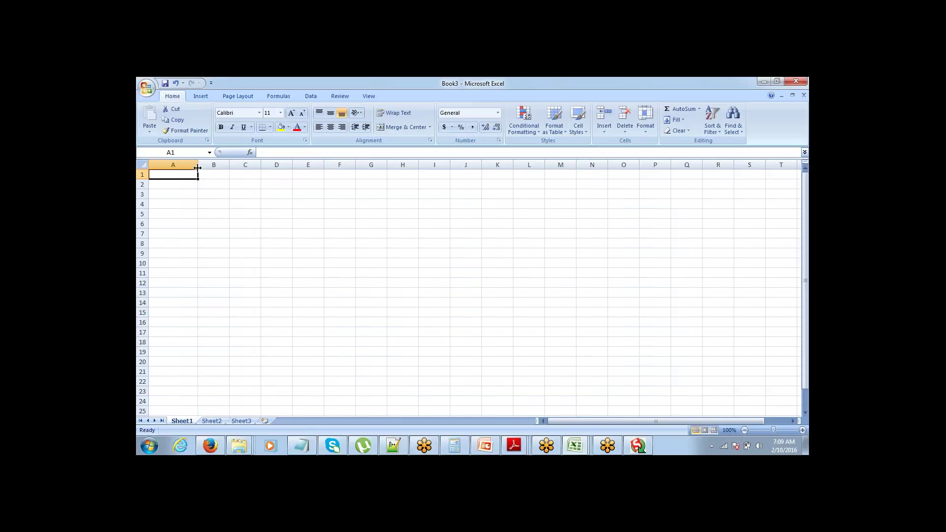
click(301, 445)
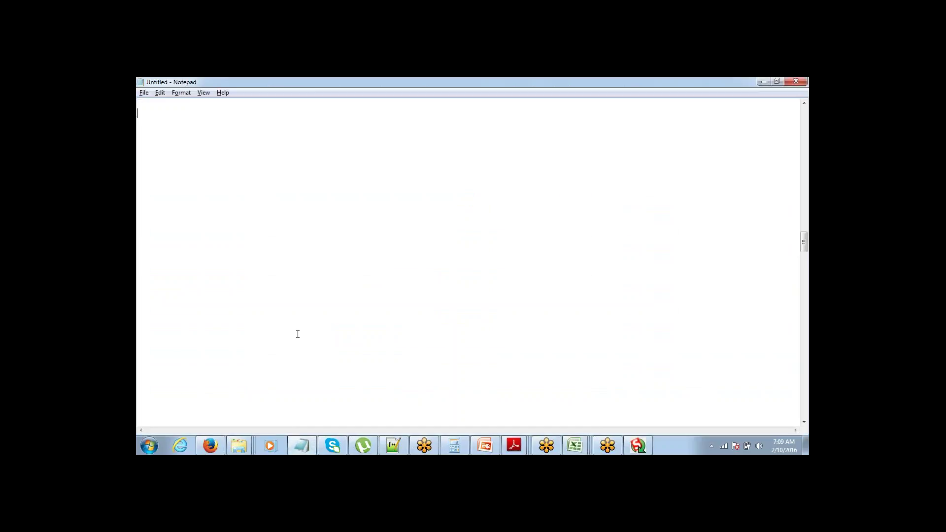
text(Import Contacts)
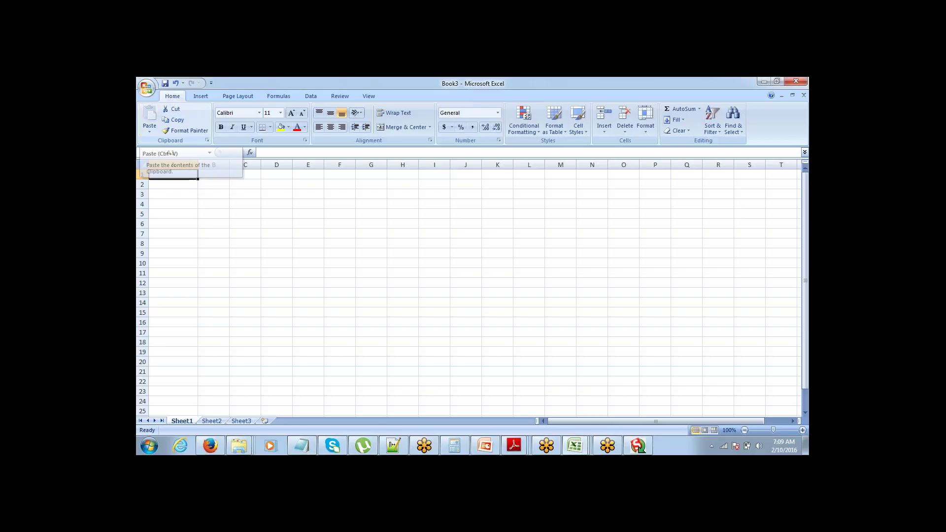
drag(198, 164, 192, 164)
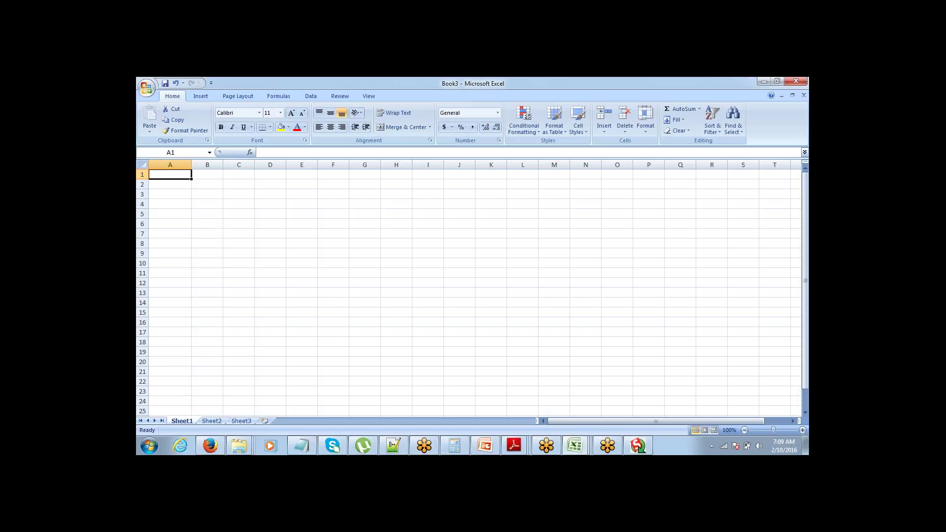
Step: Open Salesforce Contacts in a new tab, view the New Contact form's fields, then return to Book3
click(221, 444)
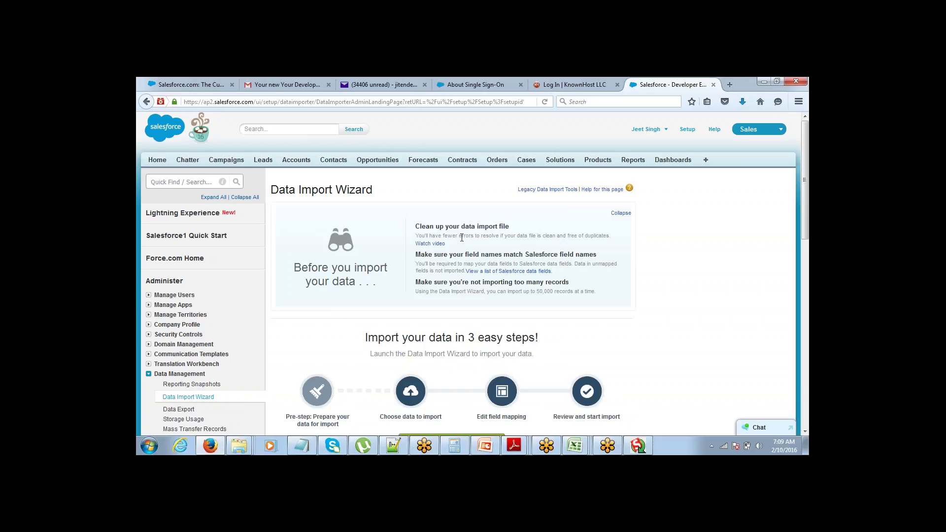
middle_click(347, 163)
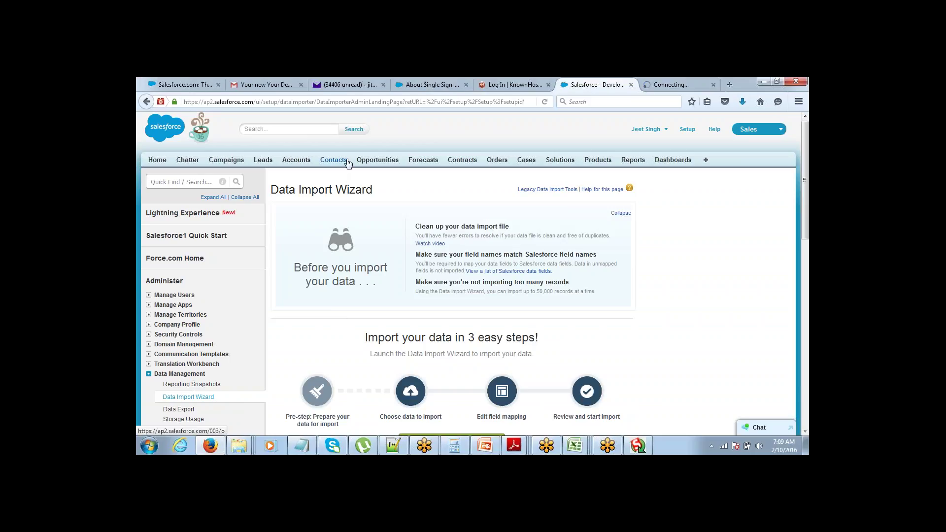
click(671, 86)
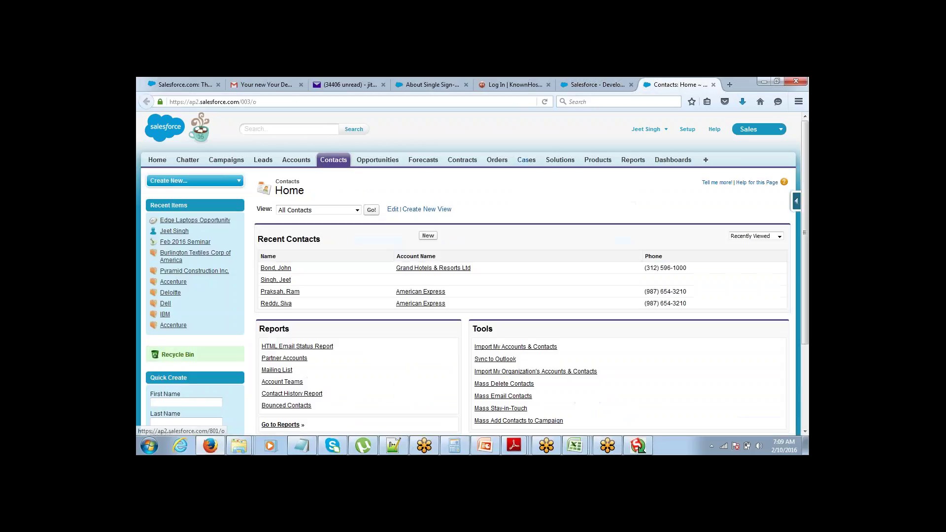
click(427, 236)
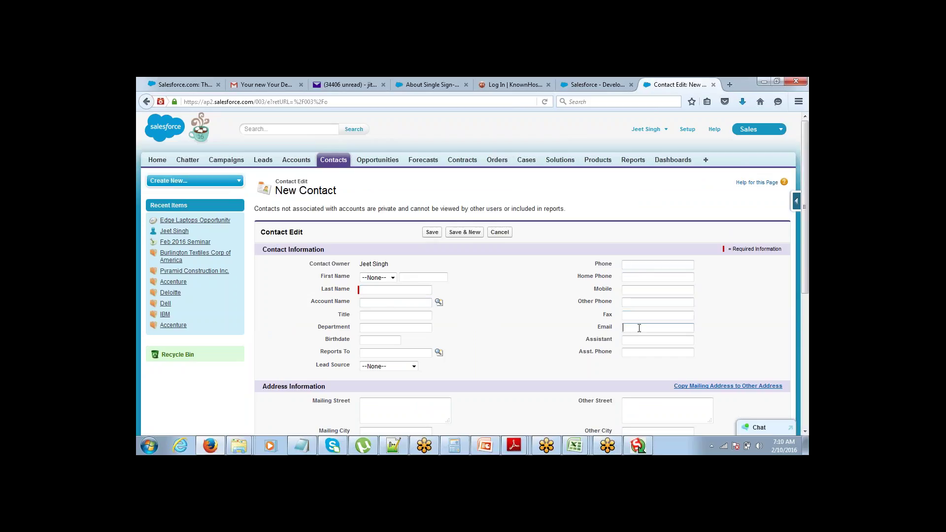
mouse_move(583, 445)
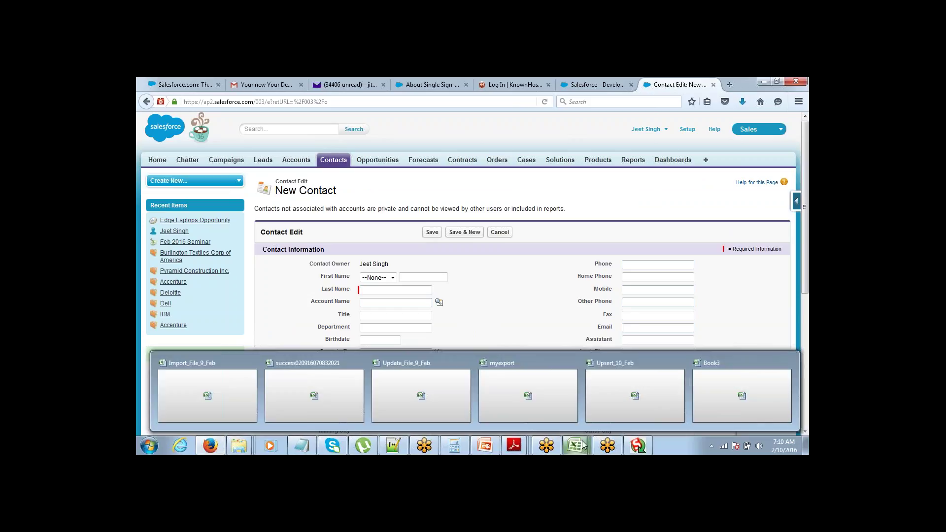
click(726, 410)
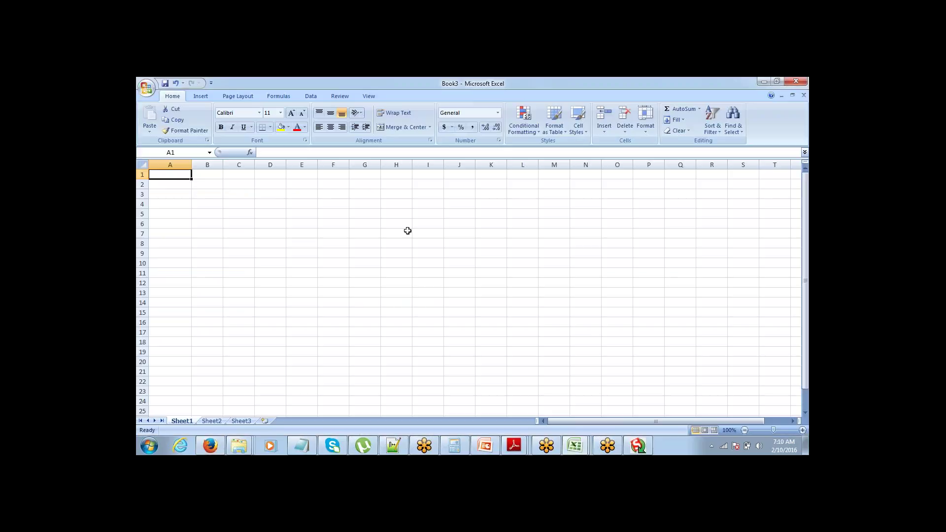
Step: Enter headers First Name, Last Name, Account, Phone and Email across row 1
text(First Name)
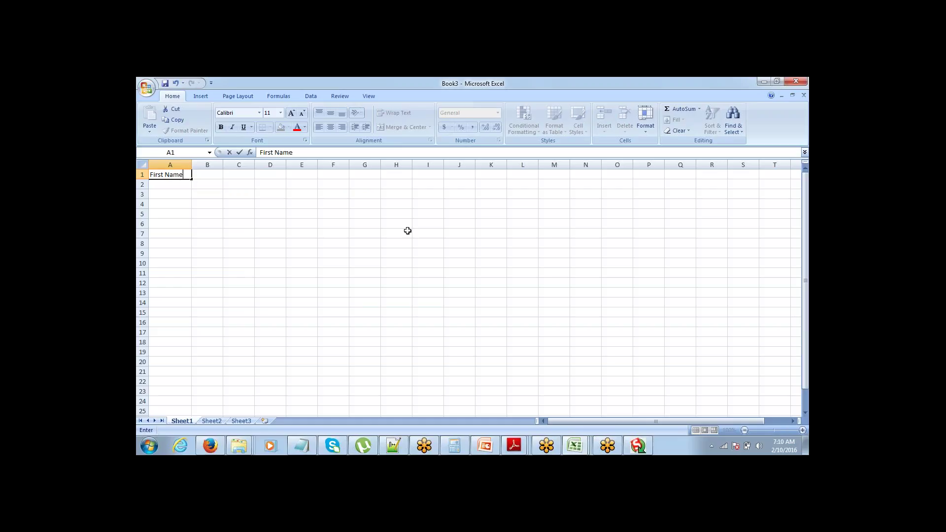
key(Tab)
text(Last )
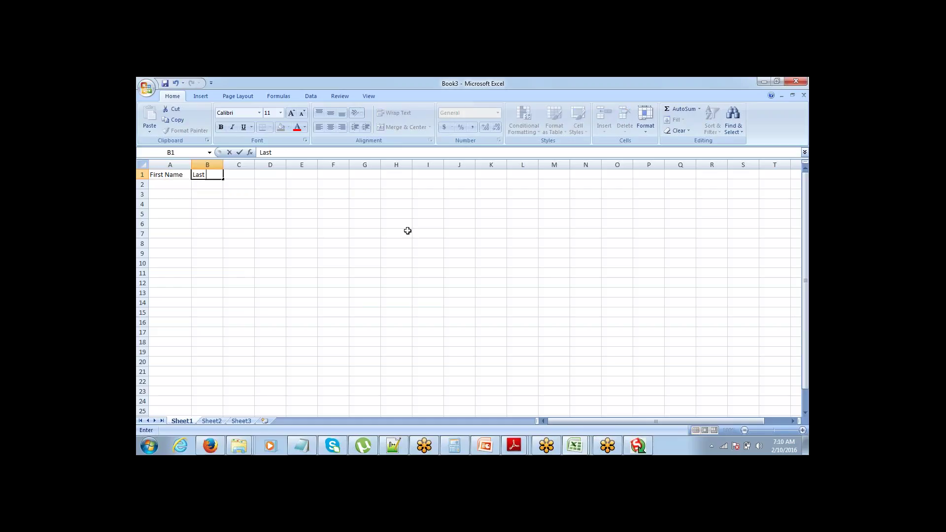
text(Name)
key(Tab)
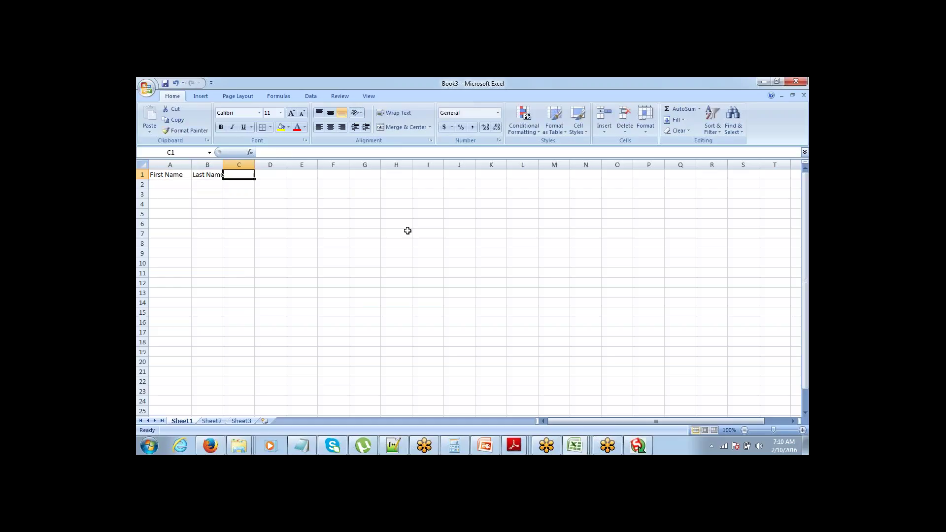
text(Account)
key(Tab)
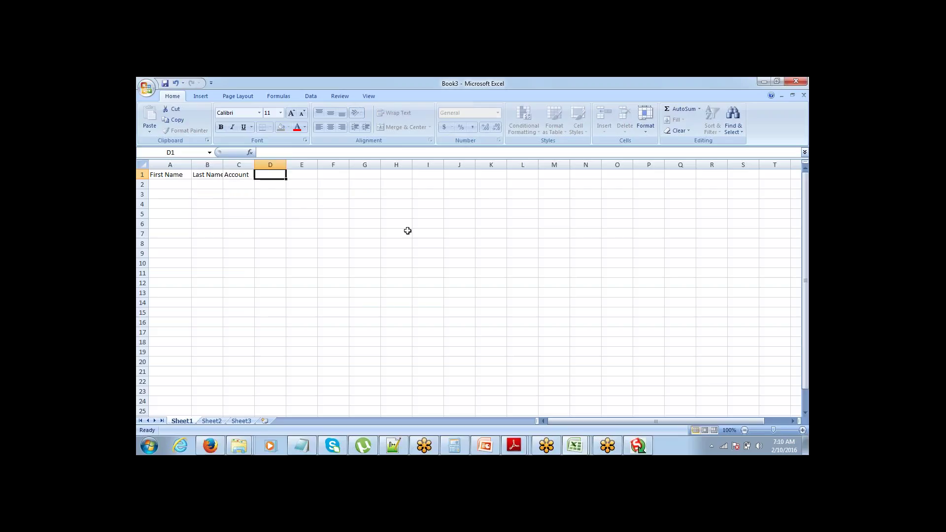
text(Phone)
key(Tab)
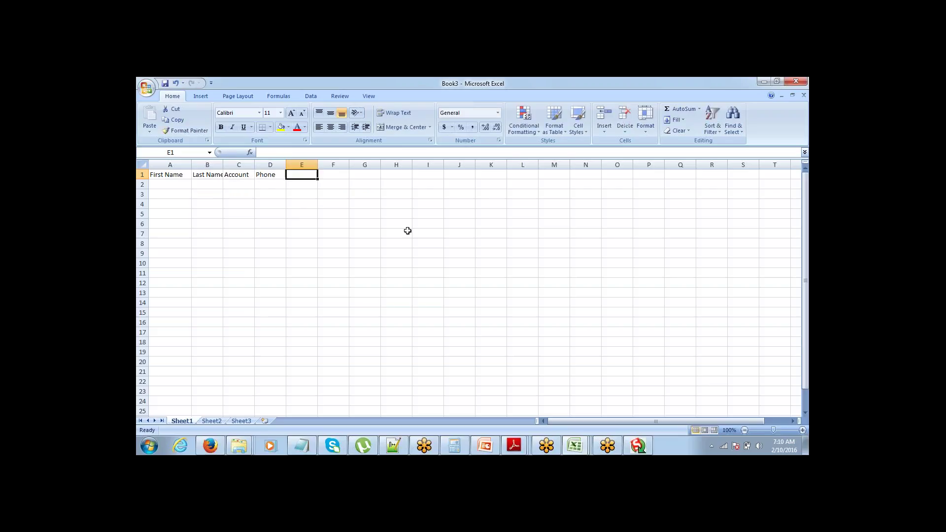
text(Email)
key(Tab)
key(Left)
key(Left)
key(Left)
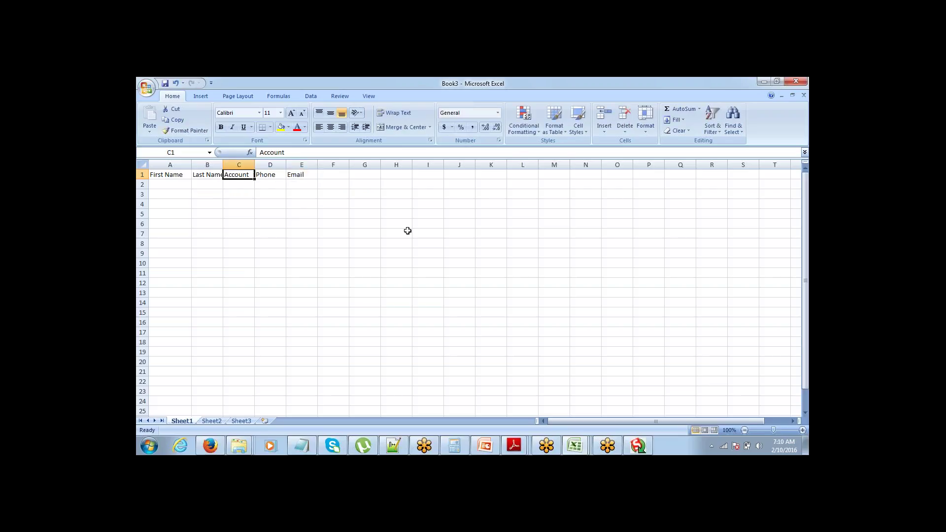
key(Left)
key(Left)
Step: Widen the columns and enter the first contact's first name, last name and phone number in row 2
drag(222, 164, 465, 165)
click(427, 190)
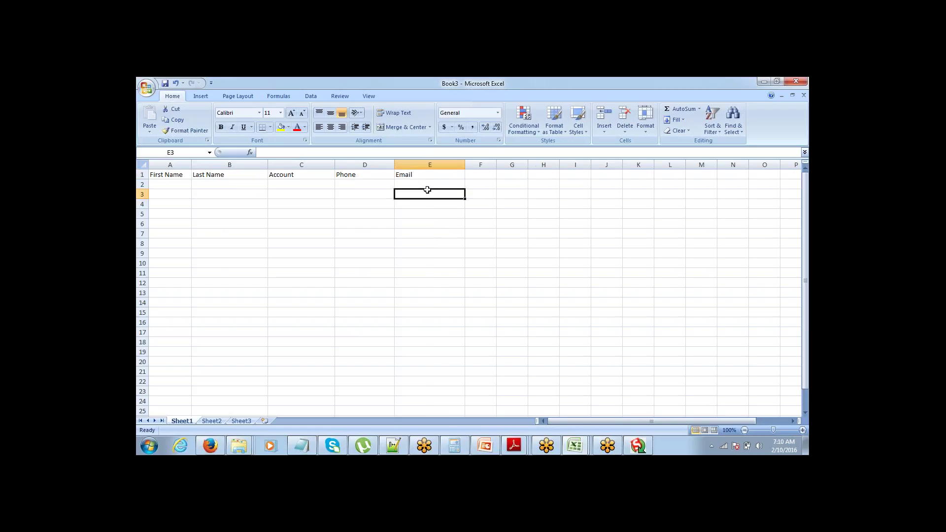
key(Up)
key(Left)
key(Left)
key(Left)
key(Left)
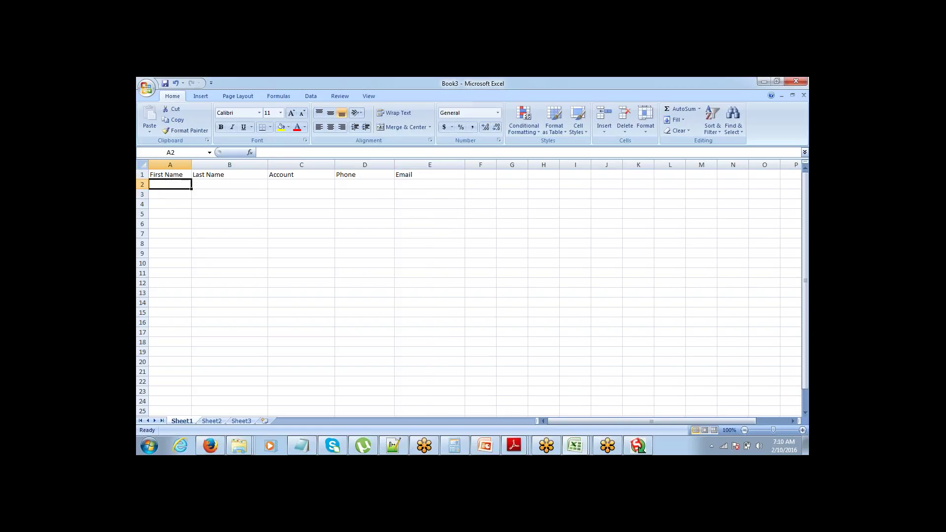
key(Tab)
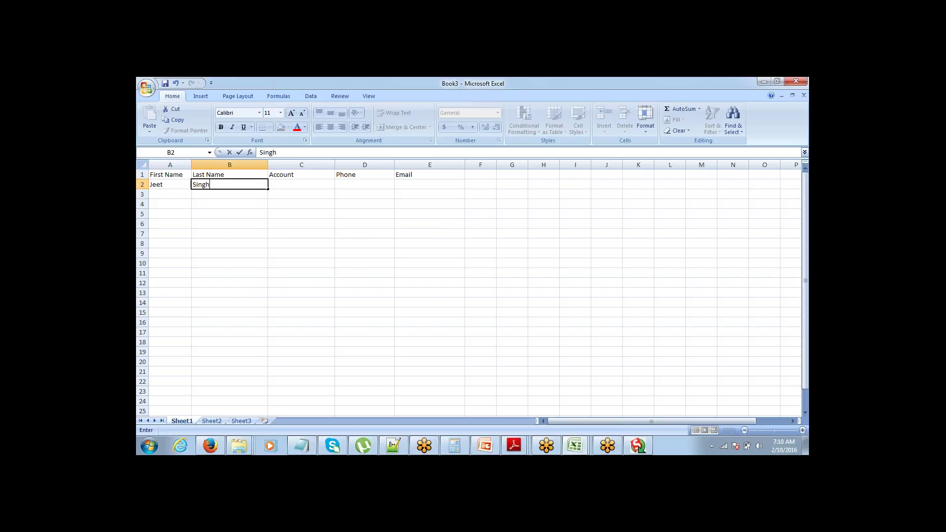
key(Tab)
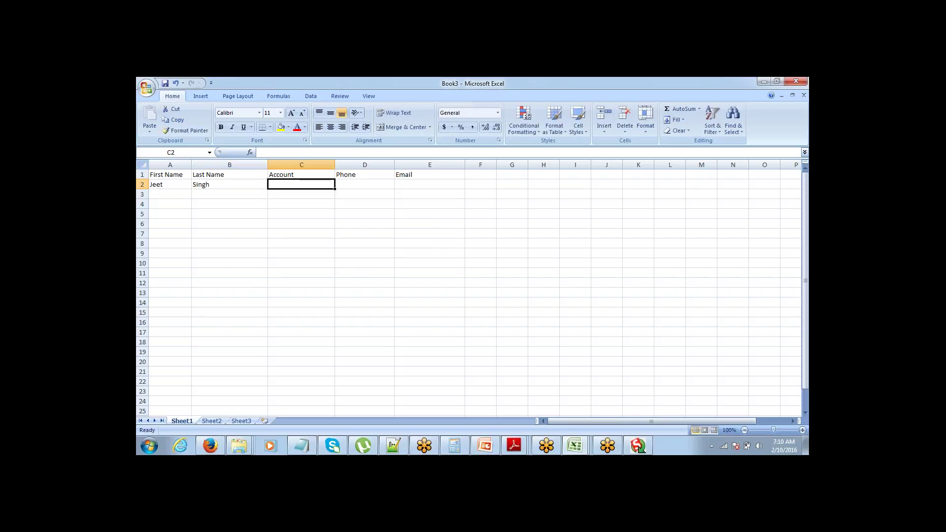
key(Tab)
text(123)
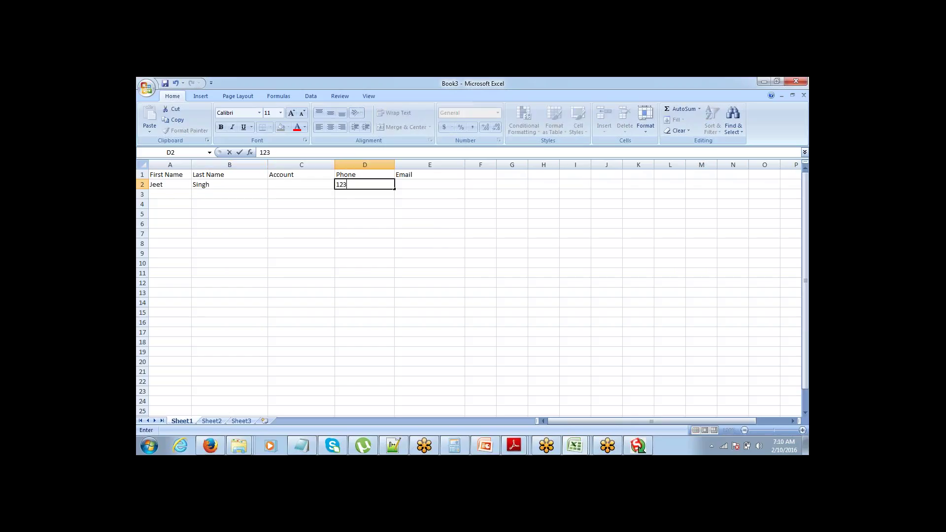
text(4567890)
key(Tab)
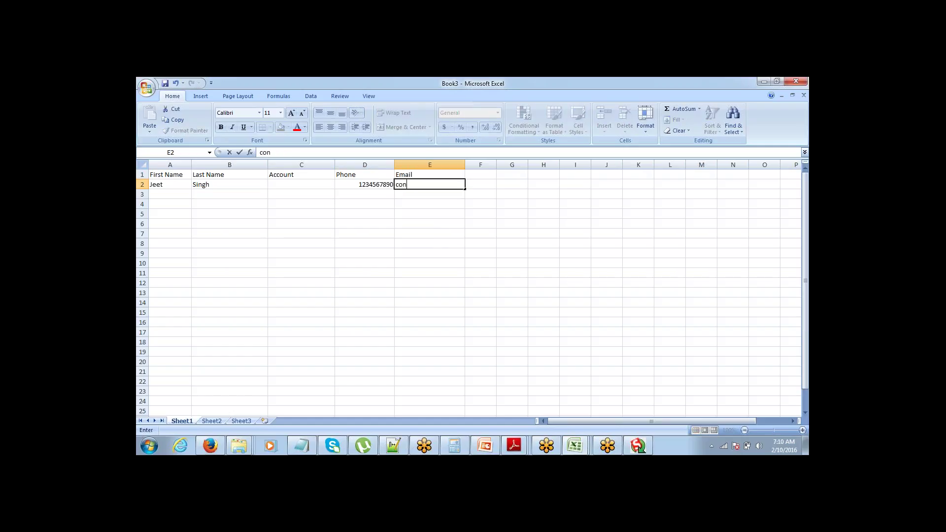
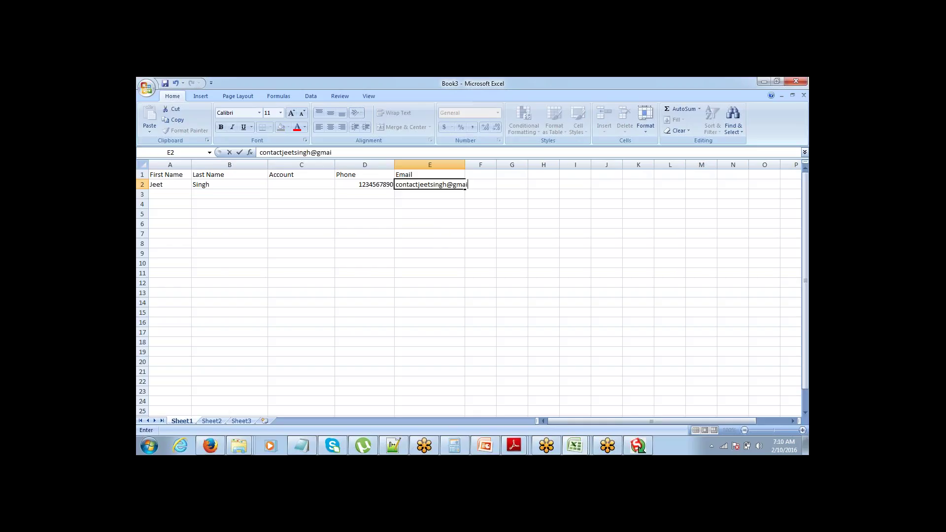
Step: Enter the first contact's Gmail e-mail address without link formatting and widen column E
key(Tab)
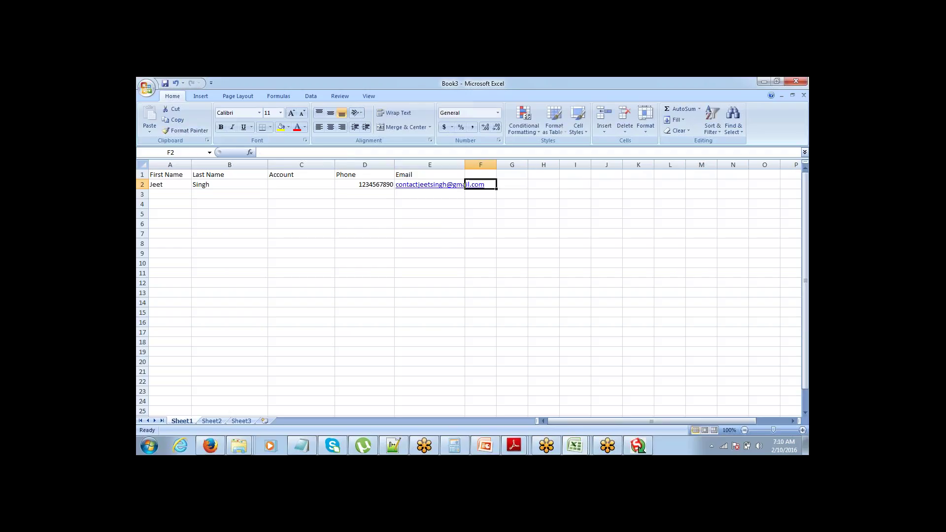
key(ctrl+z)
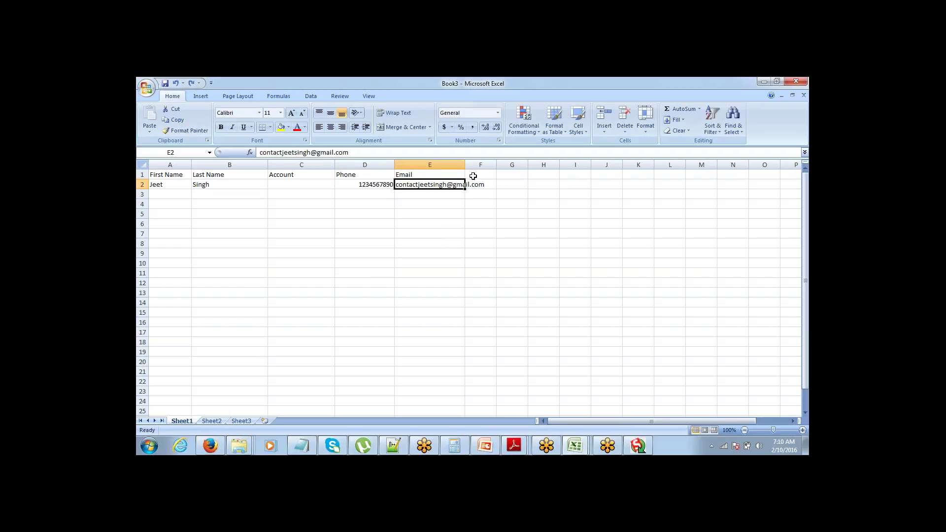
drag(464, 165, 499, 165)
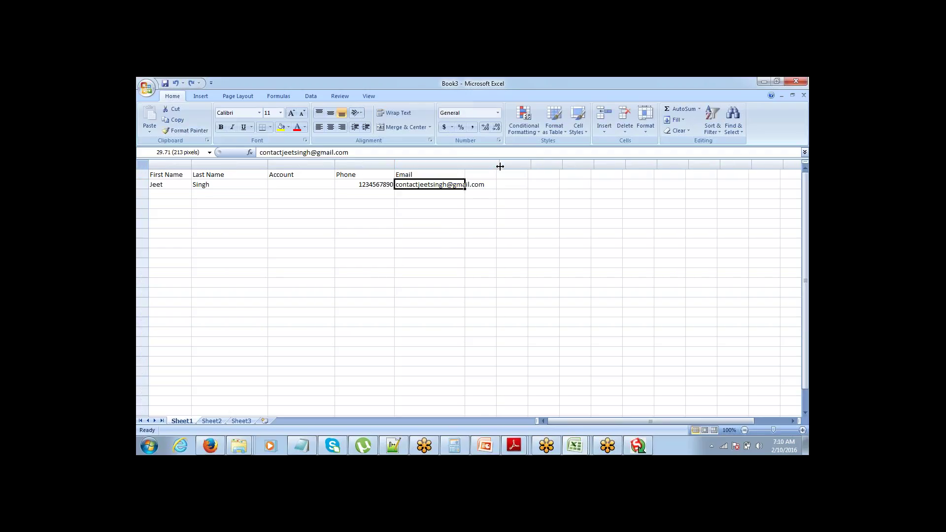
Step: Enter the second contact's first and last name in row 3
click(430, 199)
key(Up)
key(Home)
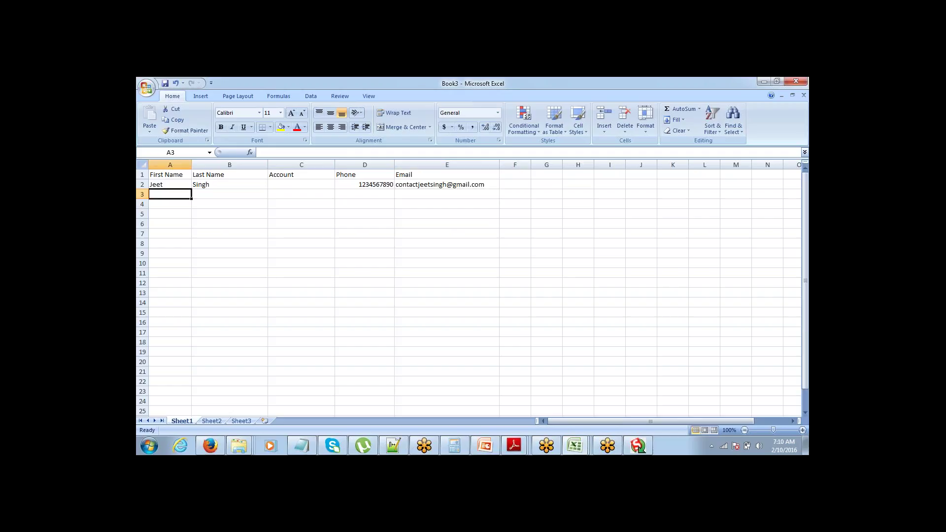
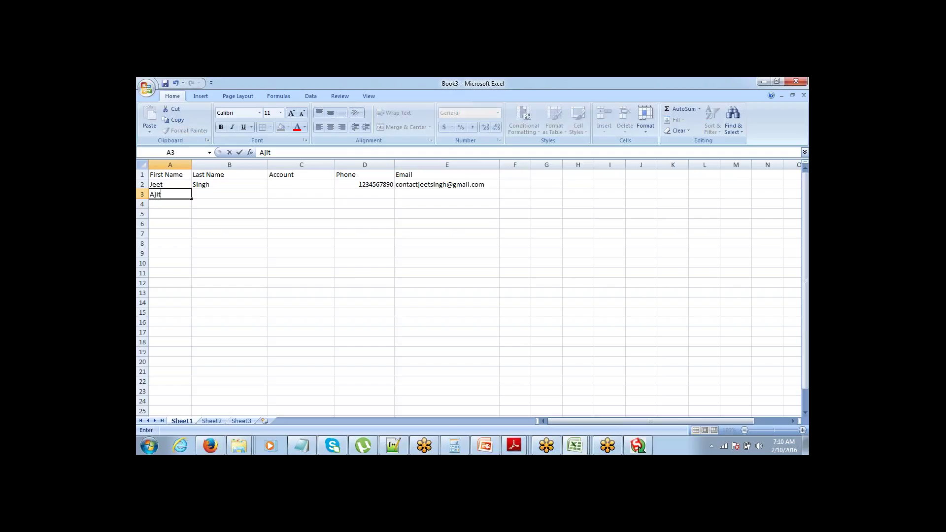
key(Tab)
key(Tab)
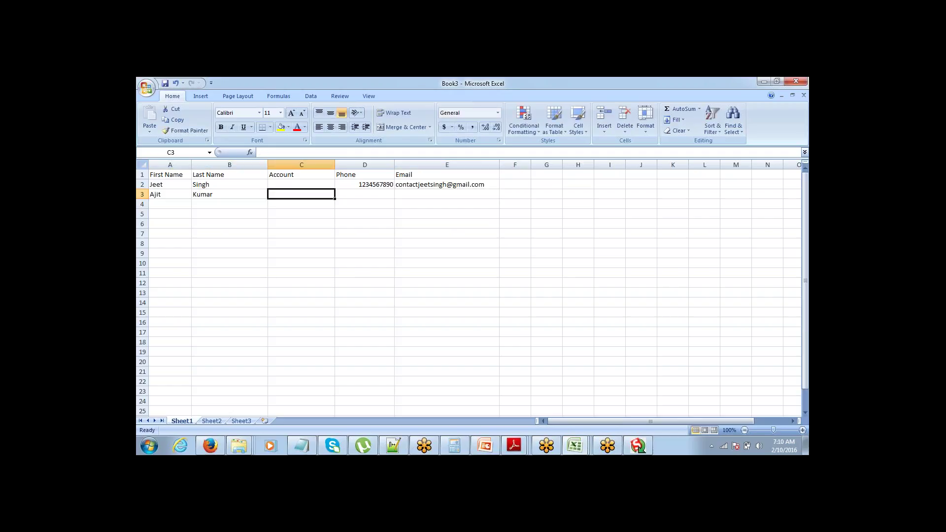
key(Return)
key(Left)
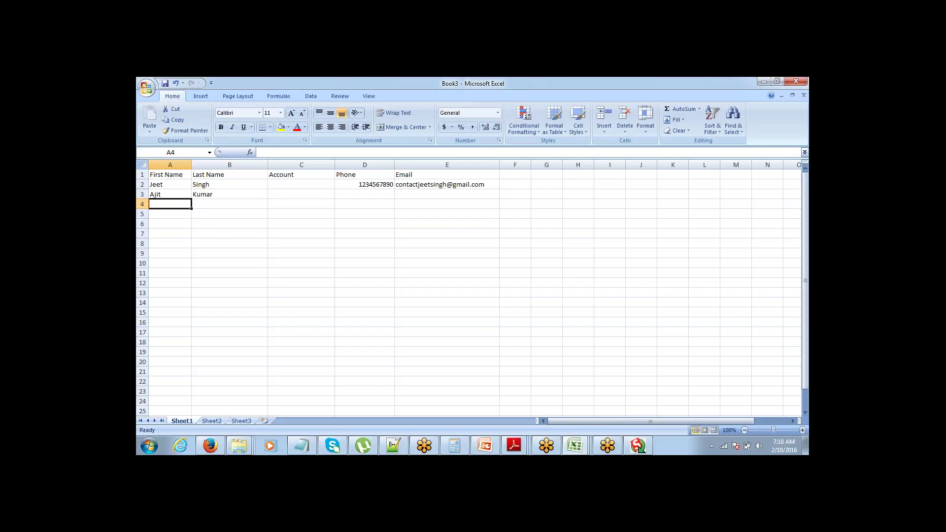
Step: Enter the third contact's first name and surname in row 4
key(Tab)
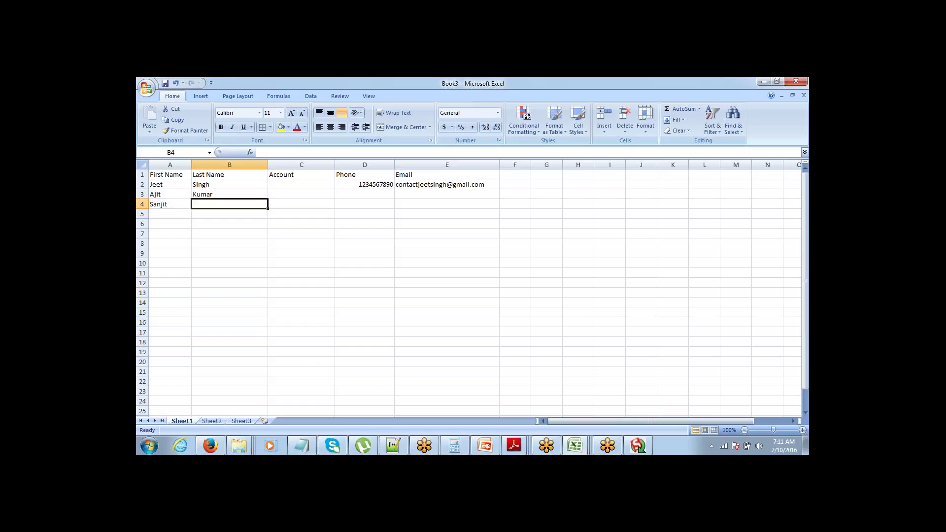
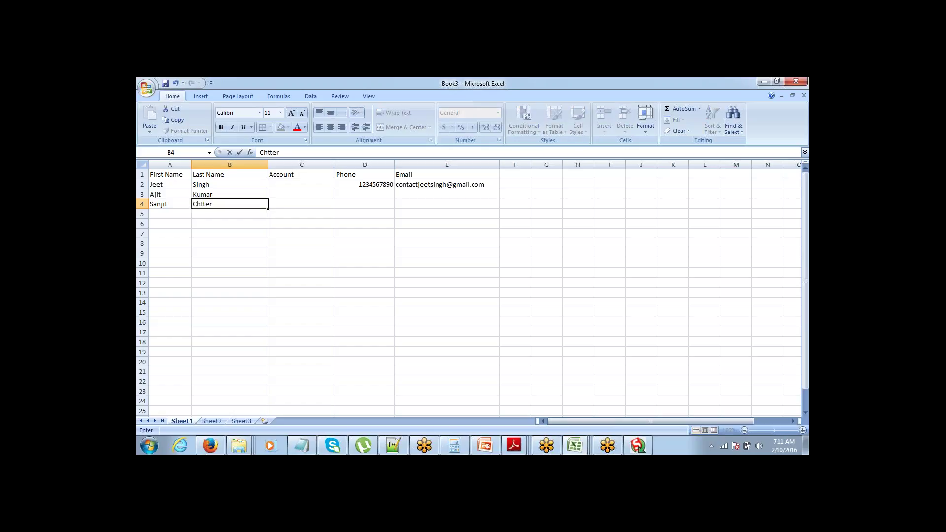
key(Tab)
key(Home)
key(Right)
Step: Correct the third contact's surname spelling in B4, then move to its Phone and Email cells
key(F2)
key(Home)
key(Right)
key(shift+Right)
key(Right)
key(Right)
text(a)
key(Up)
key(Up)
key(Up)
key(Down)
key(Down)
key(Down)
key(Down)
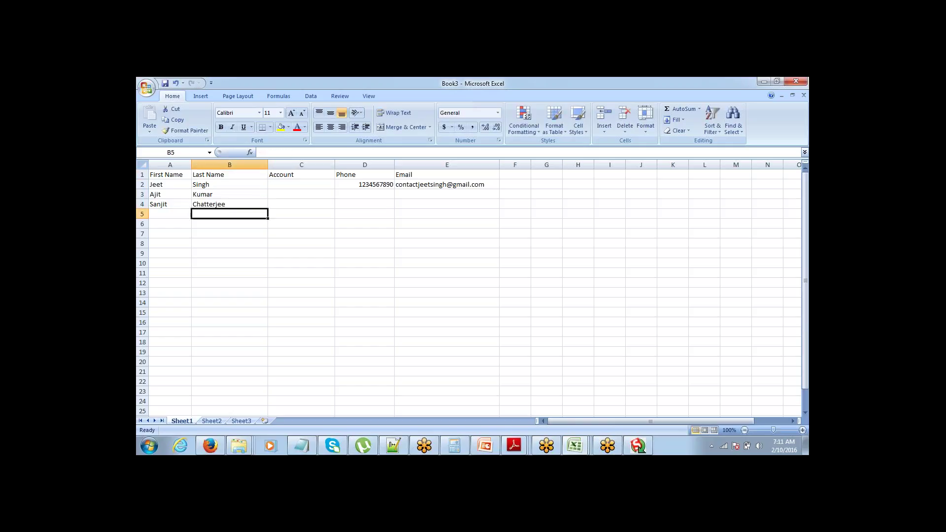
key(Up)
key(Up)
key(Right)
key(Right)
key(Down)
key(Right)
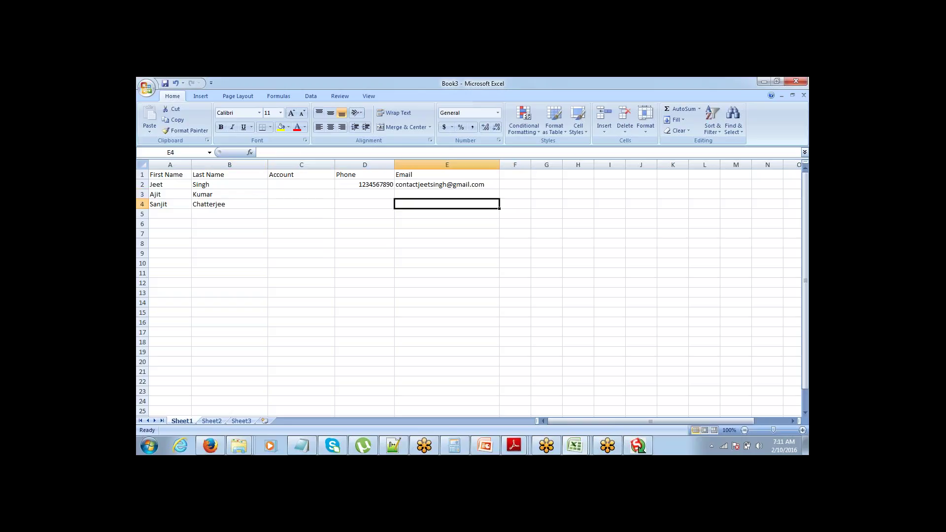
Step: Fill the first contact's e-mail and phone number down to the other two contacts
key(shift+Up)
key(shift+Up)
key(ctrl+d)
key(Up)
key(Left)
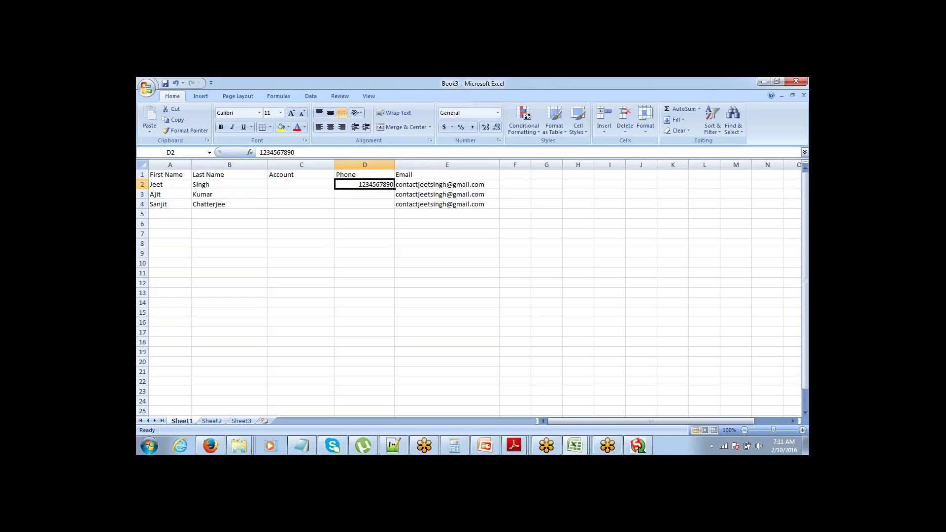
key(Left)
key(Right)
key(Down)
key(Right)
key(Down)
key(Left)
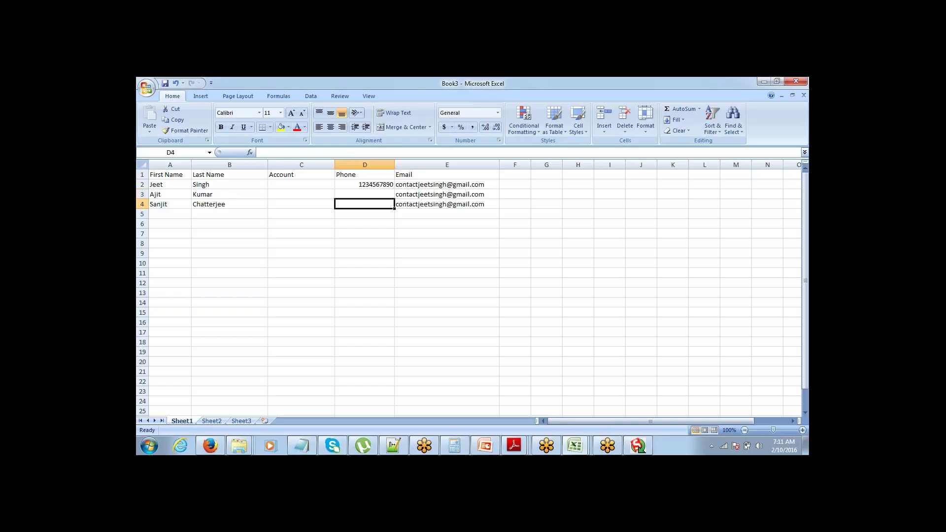
key(shift+Up)
key(shift+Up)
key(ctrl+s)
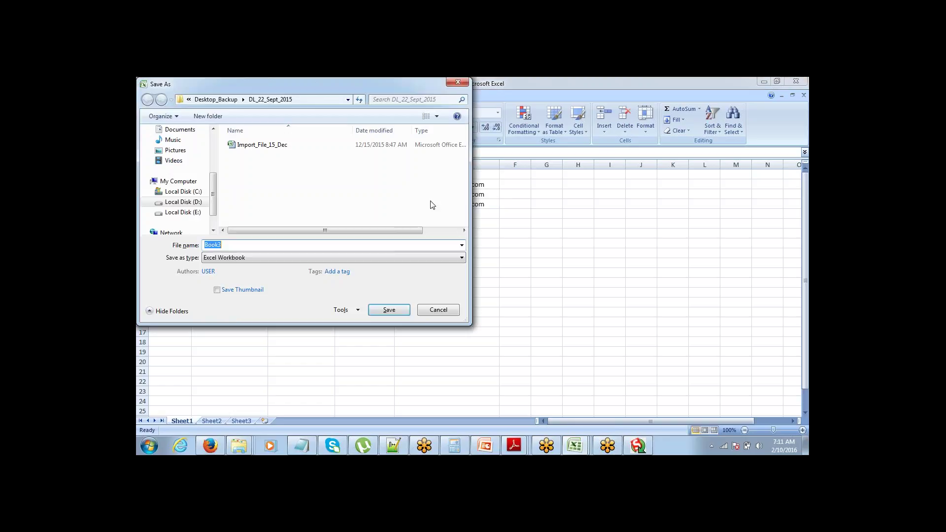
click(452, 311)
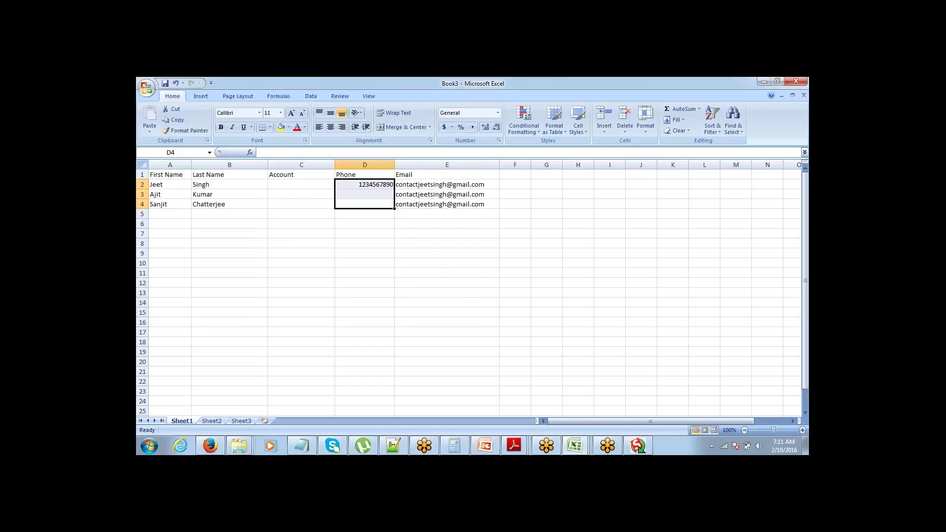
key(ctrl+d)
Step: Return to the first contact's Account cell and bring Salesforce's New Contact form forward
key(Down)
key(Up)
key(Up)
key(Up)
key(Up)
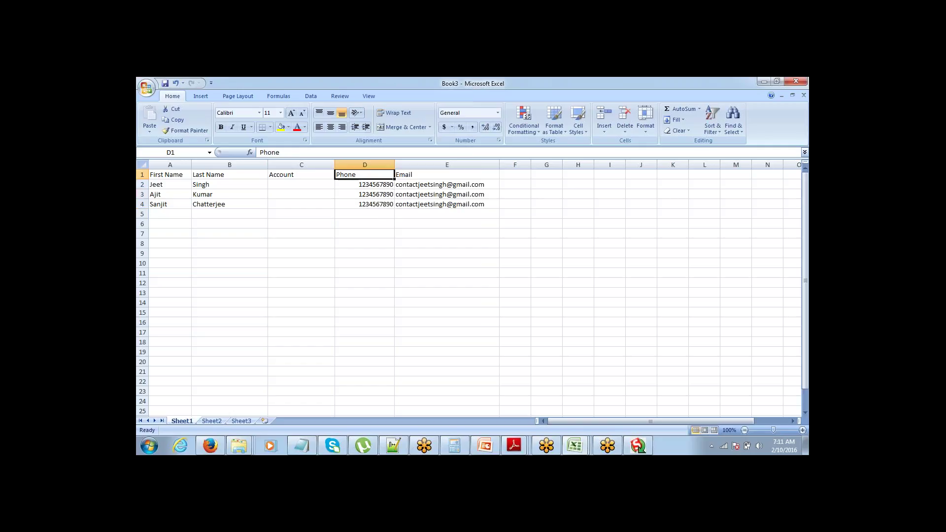
key(Down)
key(Down)
key(Left)
key(Left)
key(Left)
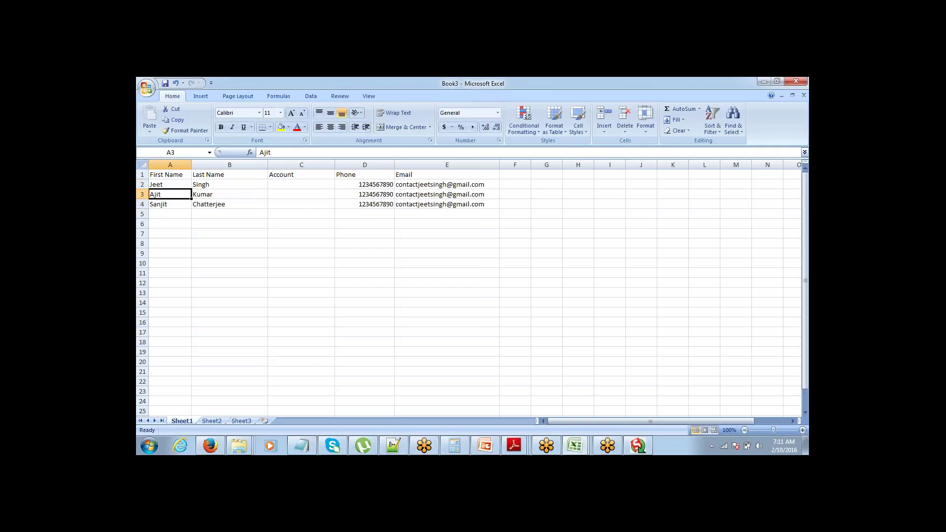
key(Up)
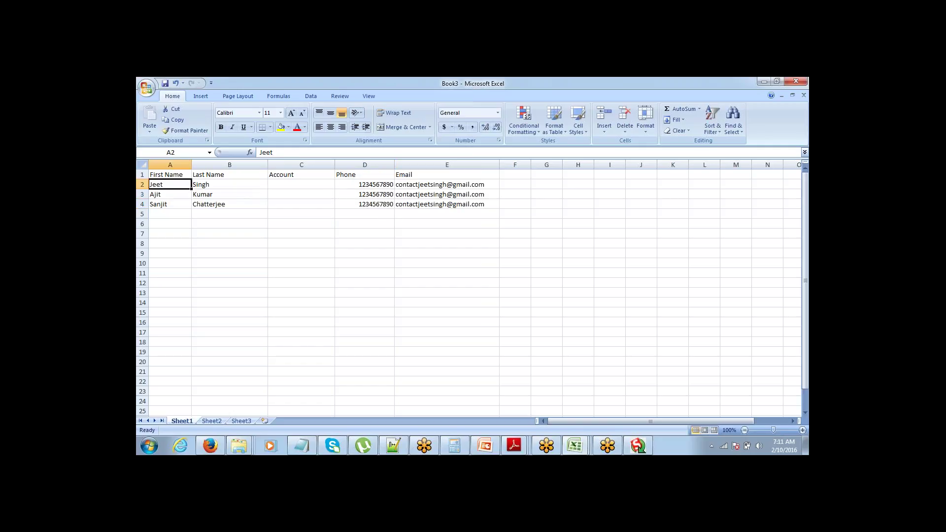
key(Right)
key(Right)
key(Right)
key(Right)
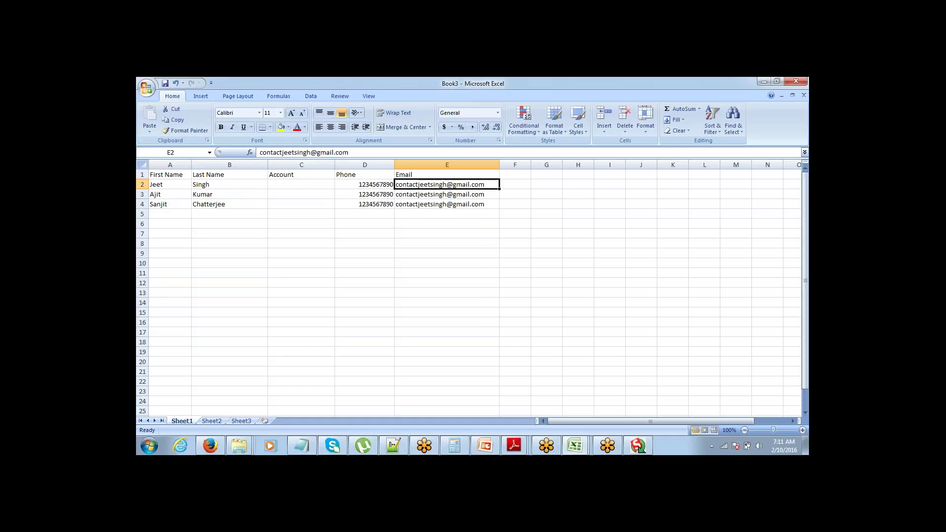
key(Left)
key(Left)
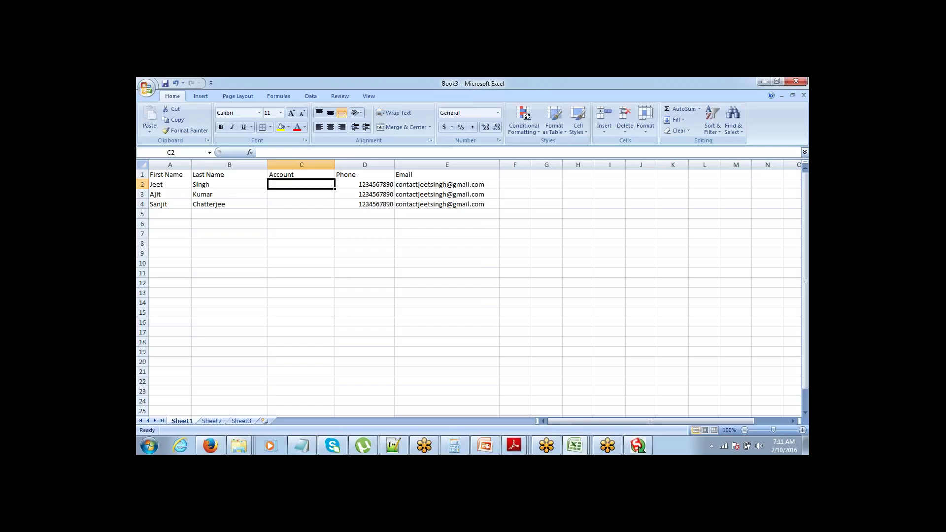
key(alt+Tab)
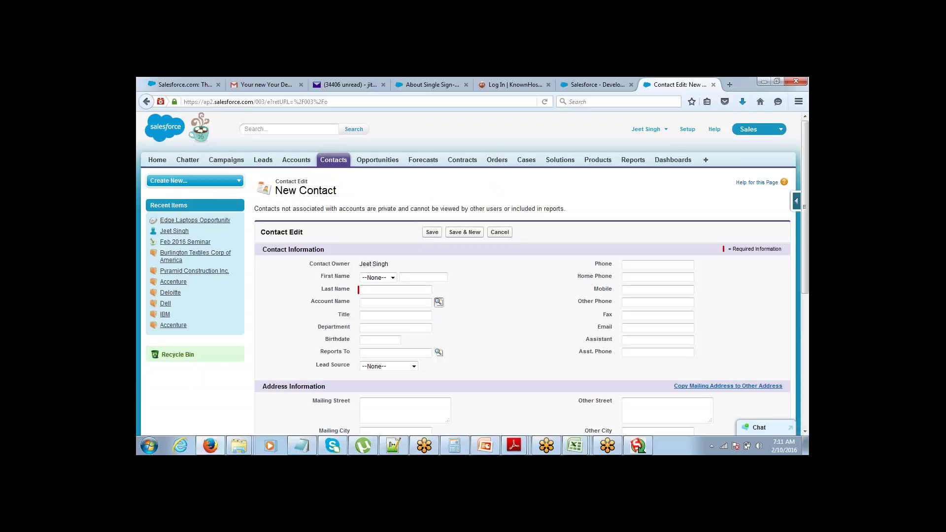
Step: Open the Account Name lookup, set it aside, and go to the Salesforce Accounts home page
drag(328, 303, 439, 303)
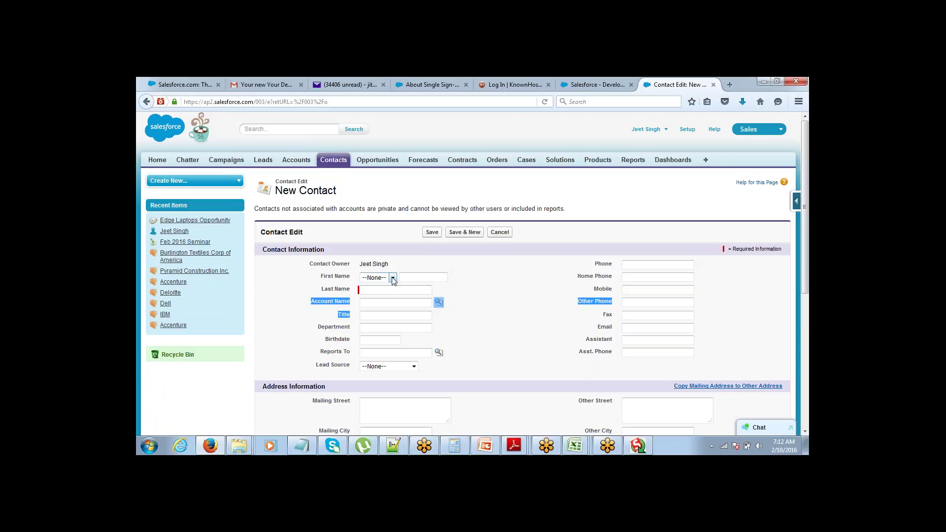
click(439, 302)
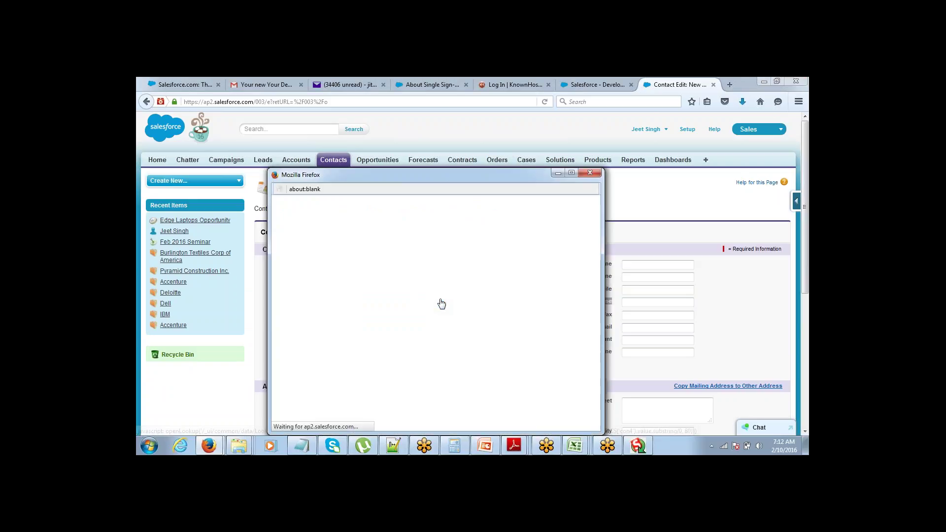
click(558, 173)
drag(350, 314, 311, 301)
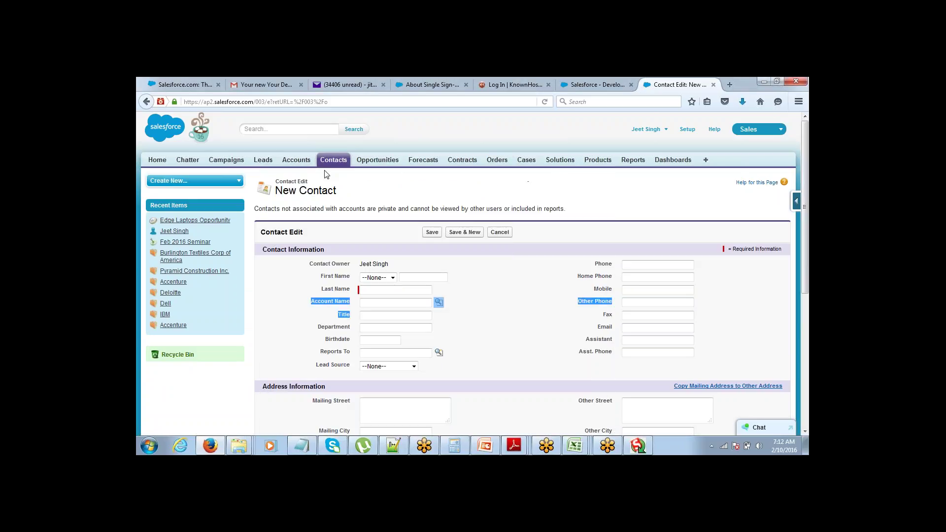
click(291, 163)
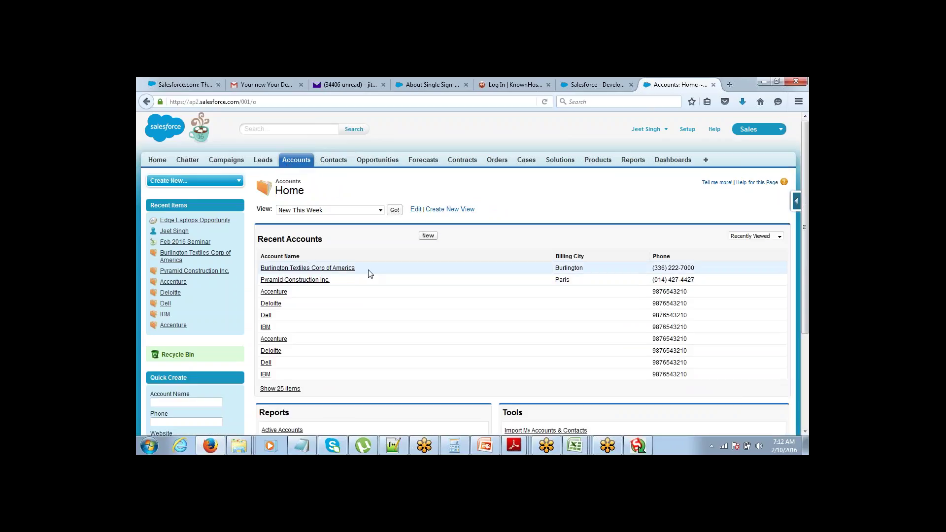
Step: Copy 'Burlington Textiles Corp of America' from Salesforce into cell C2
drag(369, 272, 262, 277)
key(ctrl+c)
key(alt+Tab)
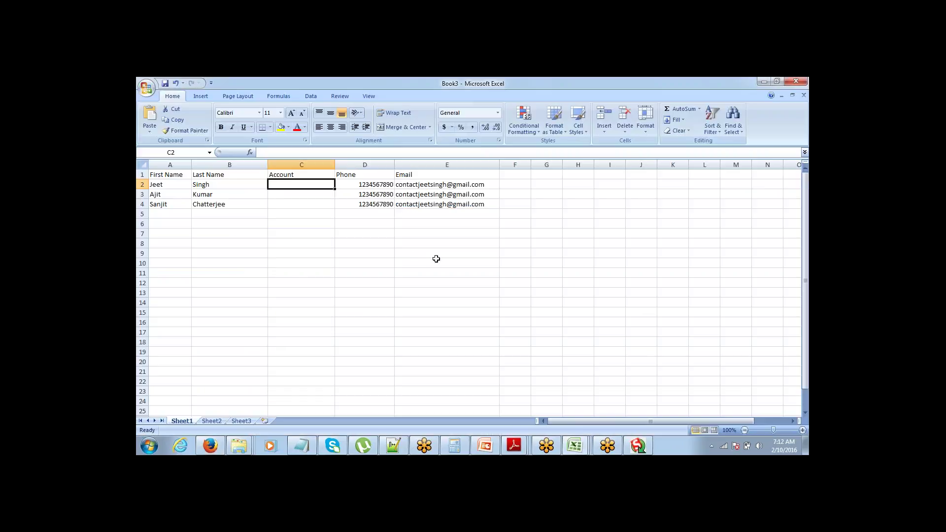
key(ctrl+v)
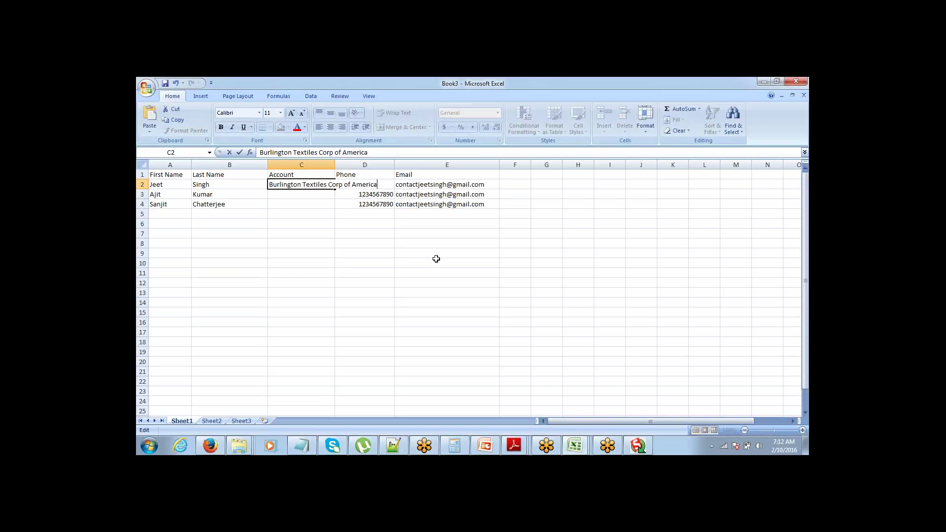
key(Tab)
key(Return)
Step: Copy 'Pyramid Construction Inc.' from Salesforce into cell C3
key(alt+Tab)
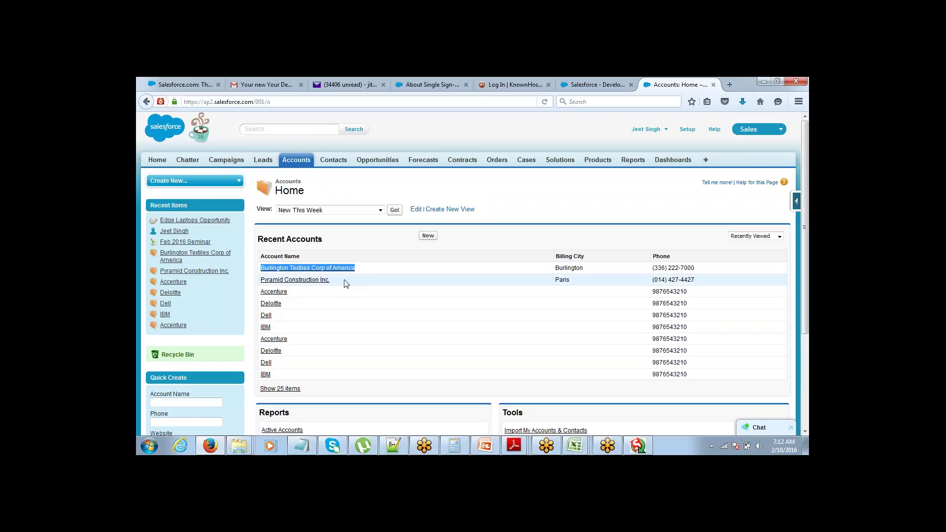
drag(343, 280, 265, 282)
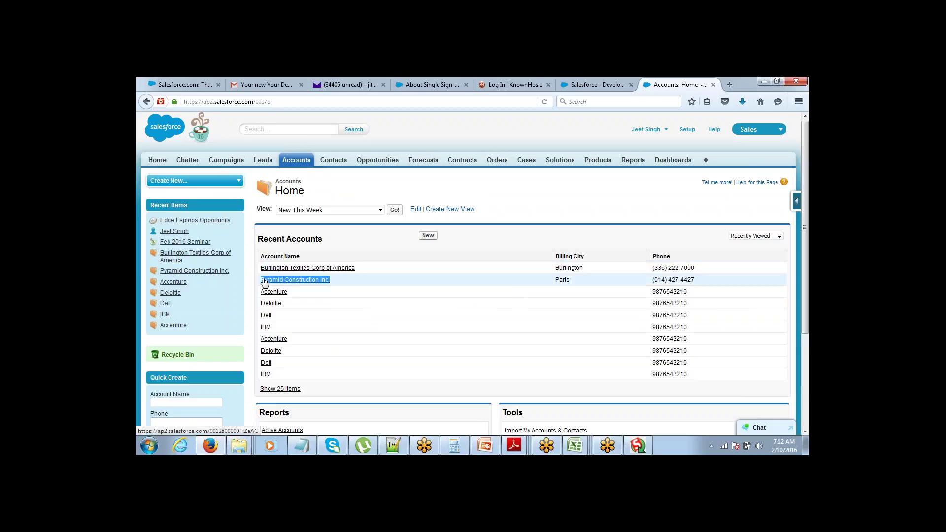
key(ctrl+c)
key(alt+Tab)
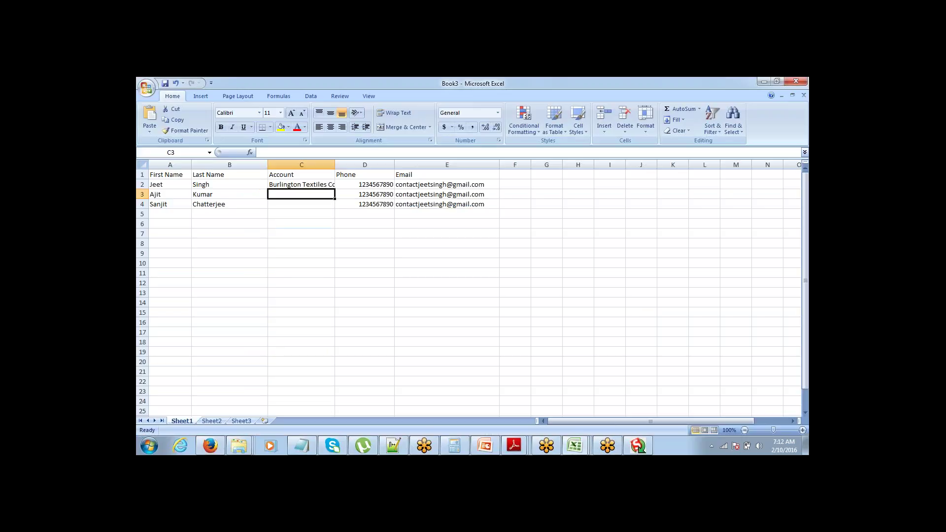
key(ctrl+v)
key(Tab)
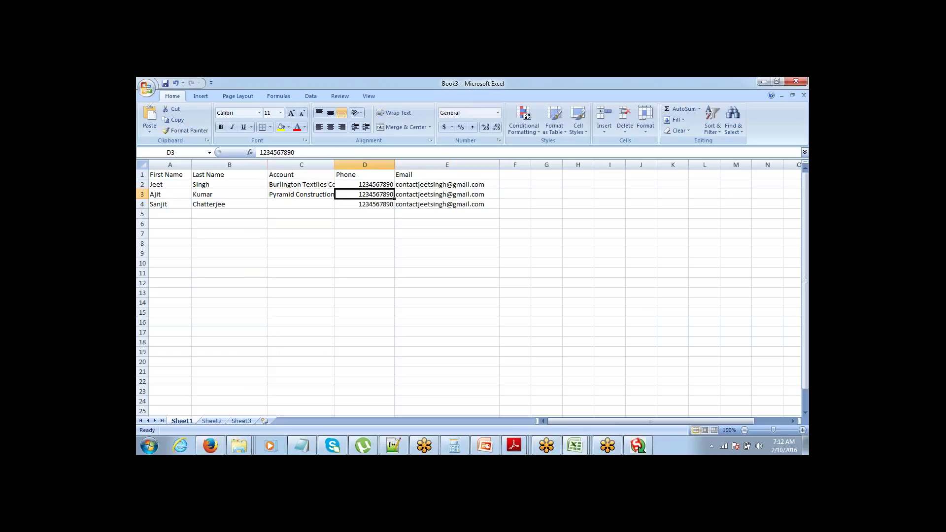
key(Return)
Step: Copy 'Accenture' into cell C4 and widen column C to show full account names
key(alt+Tab)
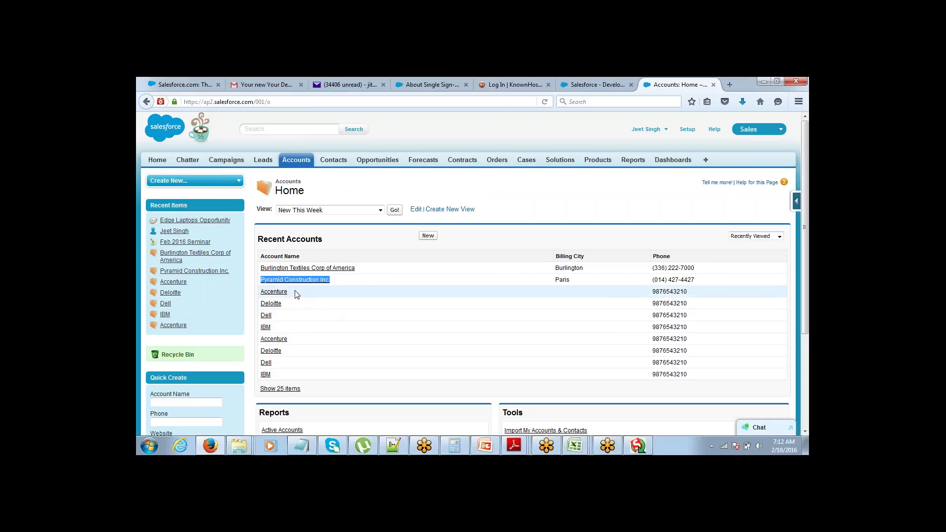
click(298, 295)
drag(298, 295, 260, 296)
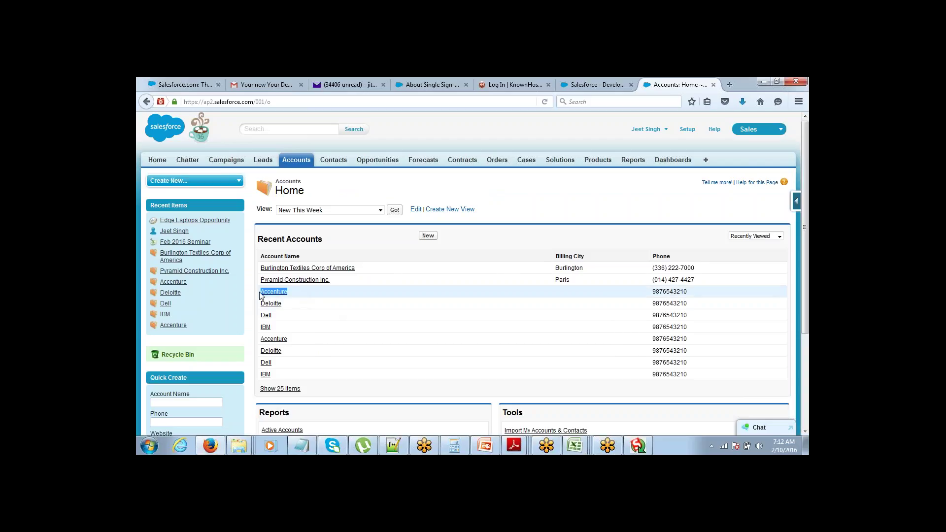
key(ctrl+c)
key(alt+Tab)
key(ctrl+v)
key(Tab)
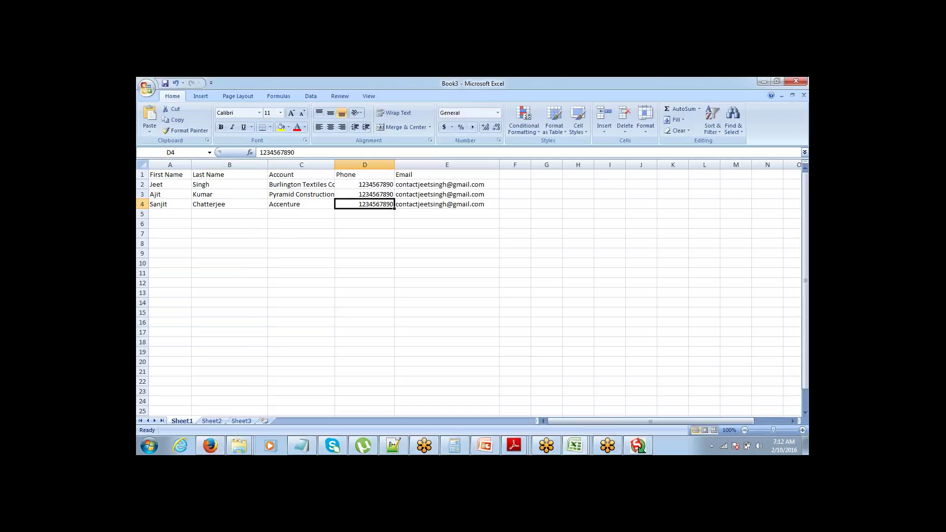
drag(335, 164, 391, 165)
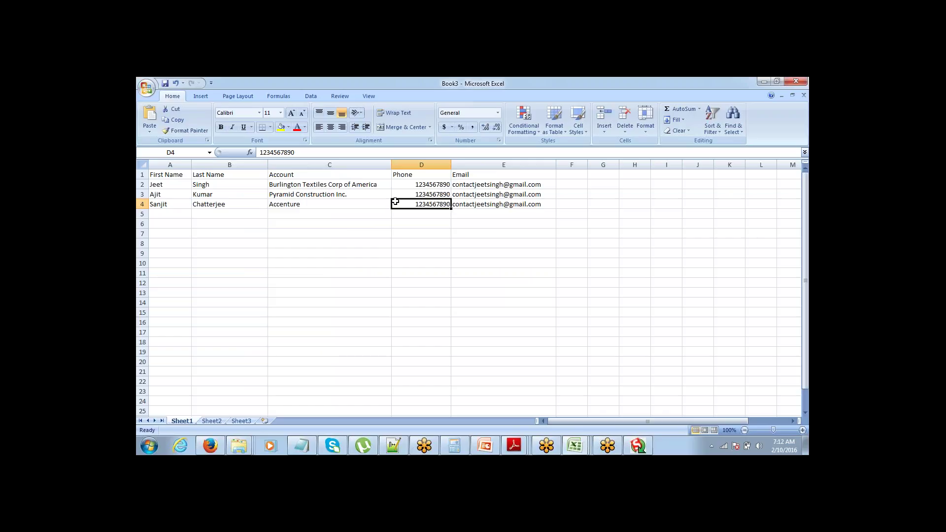
key(Left)
key(Left)
key(Right)
key(Up)
key(Up)
key(Up)
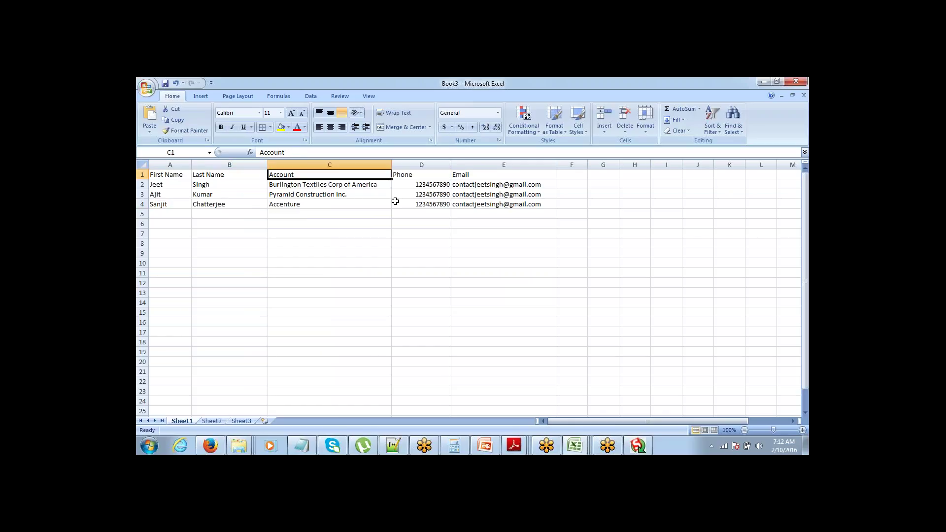
key(Down)
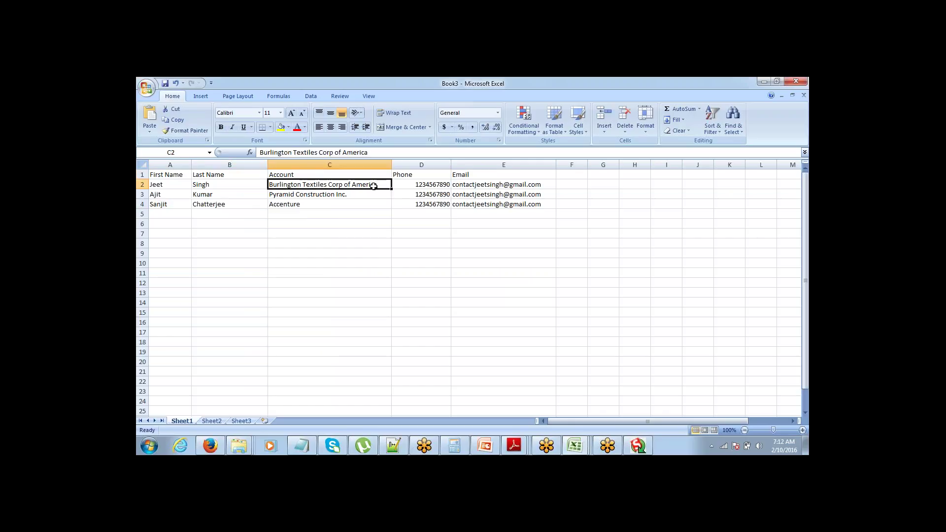
drag(187, 184, 256, 185)
click(278, 188)
key(Up)
key(Down)
click(330, 204)
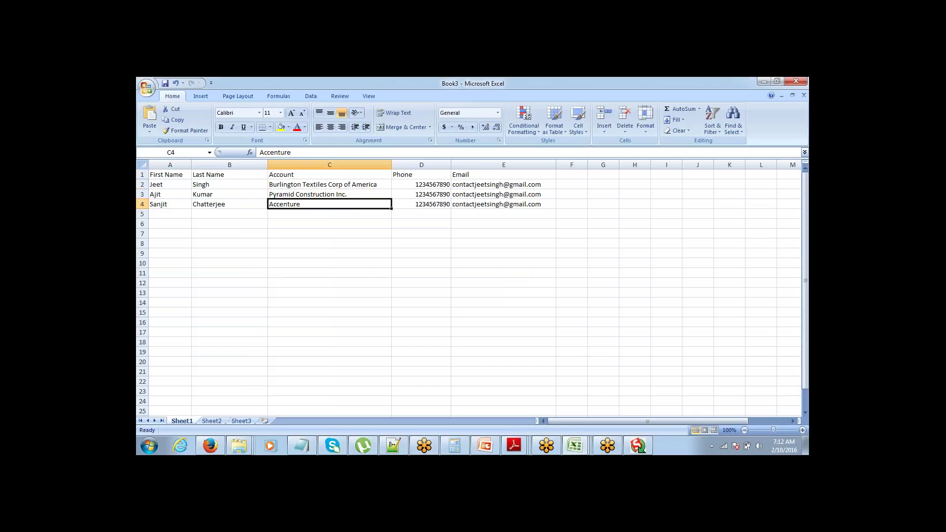
click(330, 184)
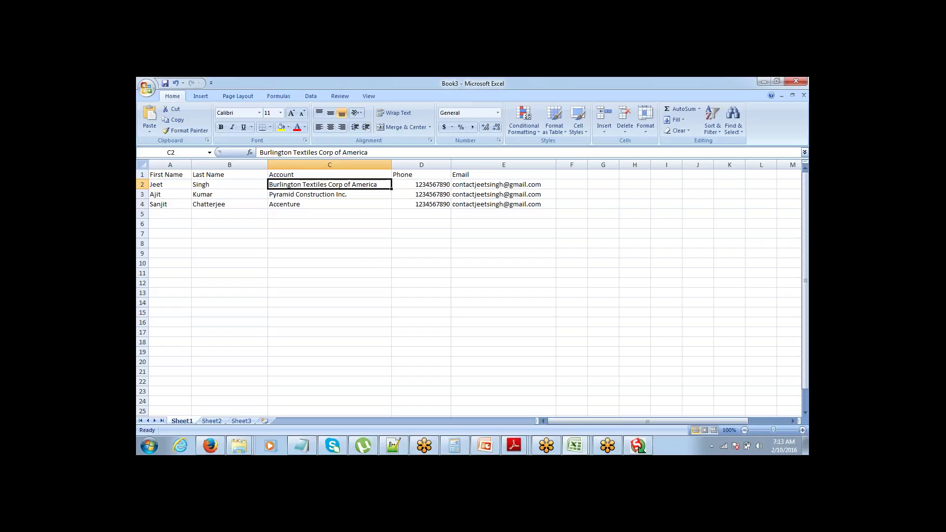
key(Down)
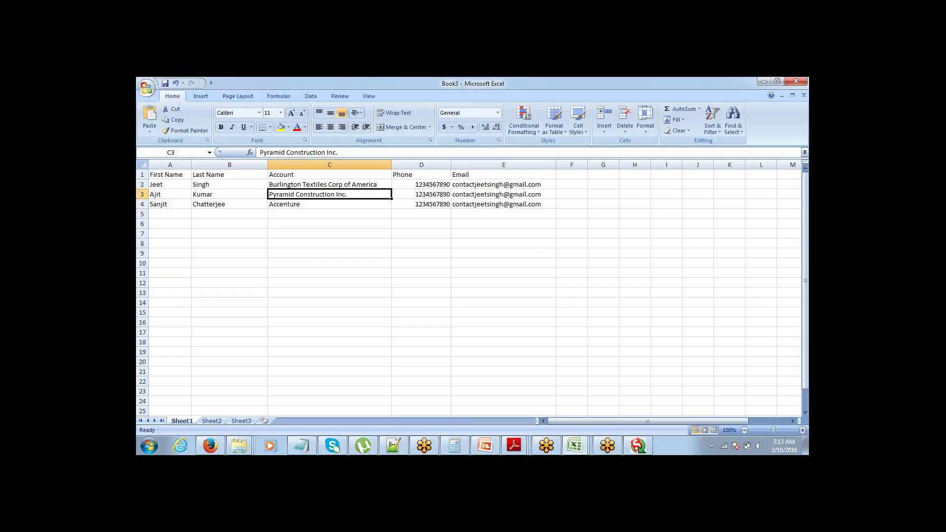
key(Up)
key(Down)
key(Down)
key(Up)
key(Up)
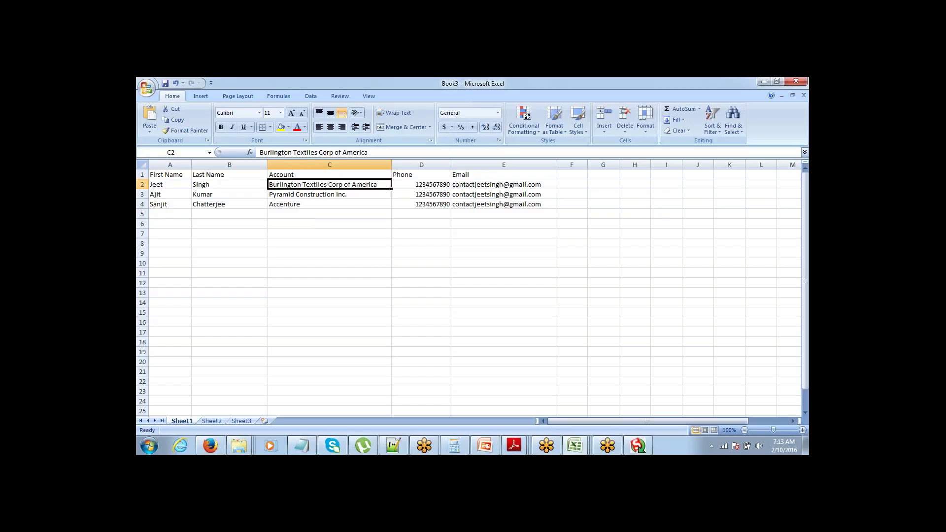
key(shift+Down)
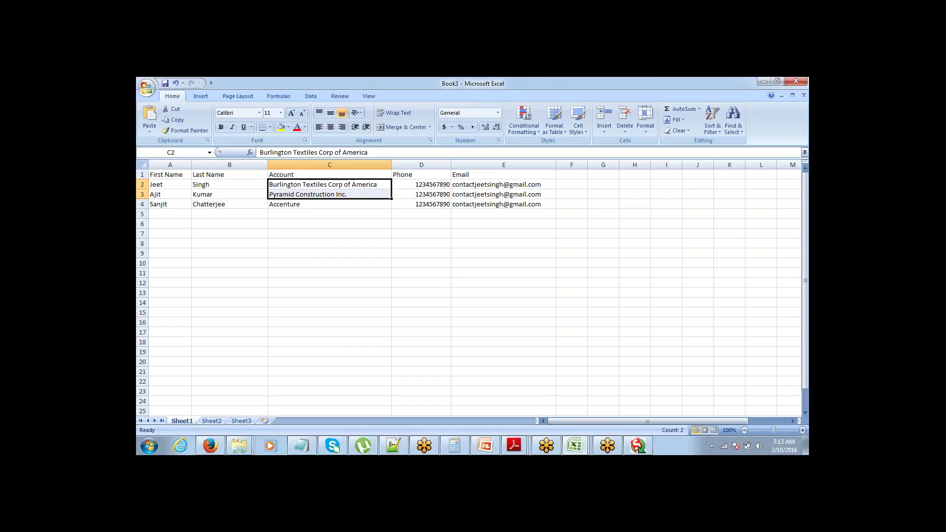
key(alt+Tab)
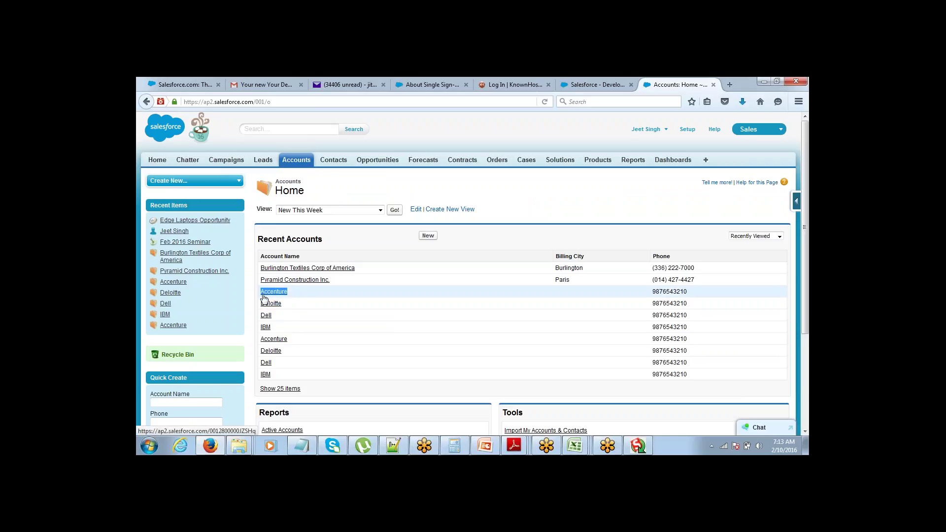
drag(296, 340, 261, 339)
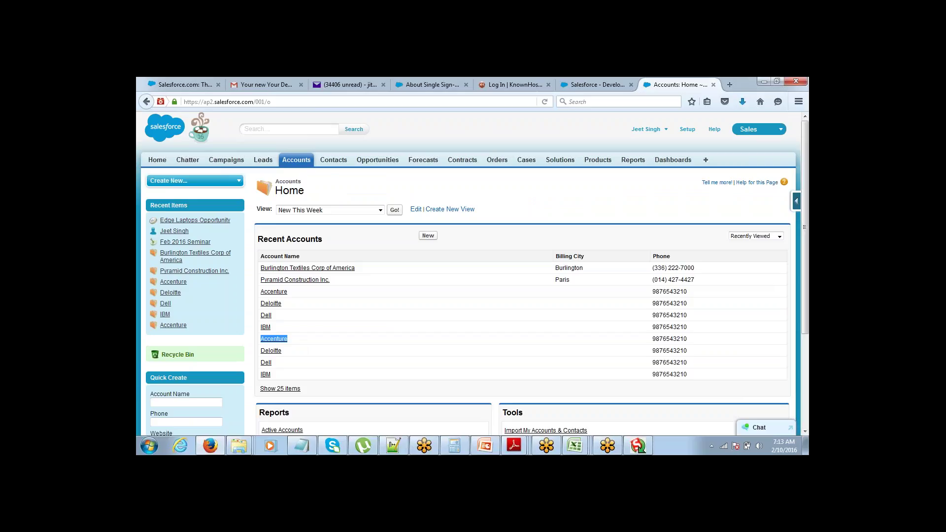
key(alt+Tab)
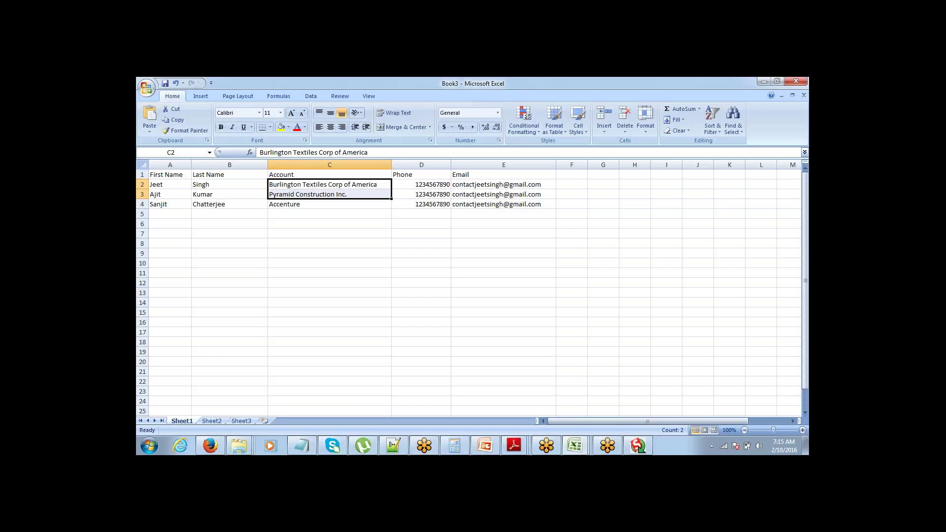
Step: Compare the three account names in column C against the Salesforce accounts page
key(Return)
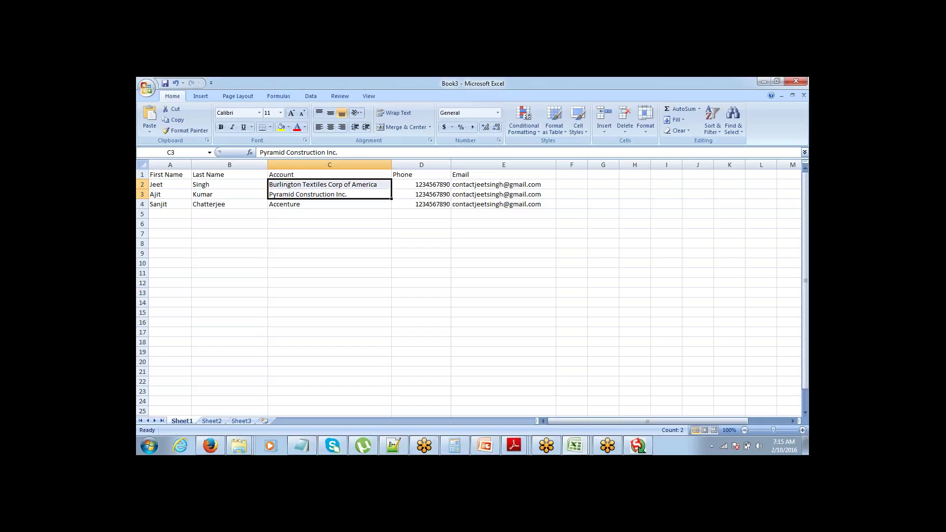
click(330, 204)
click(329, 194)
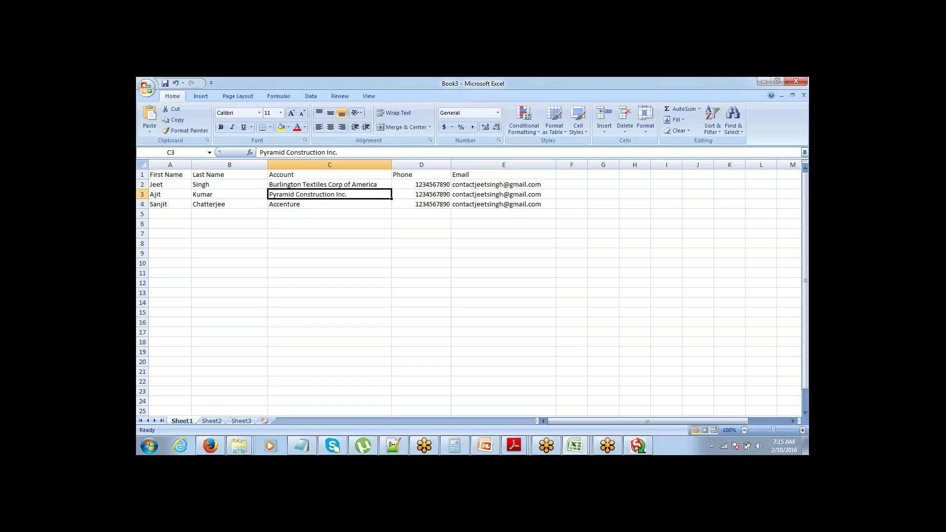
key(alt+Tab)
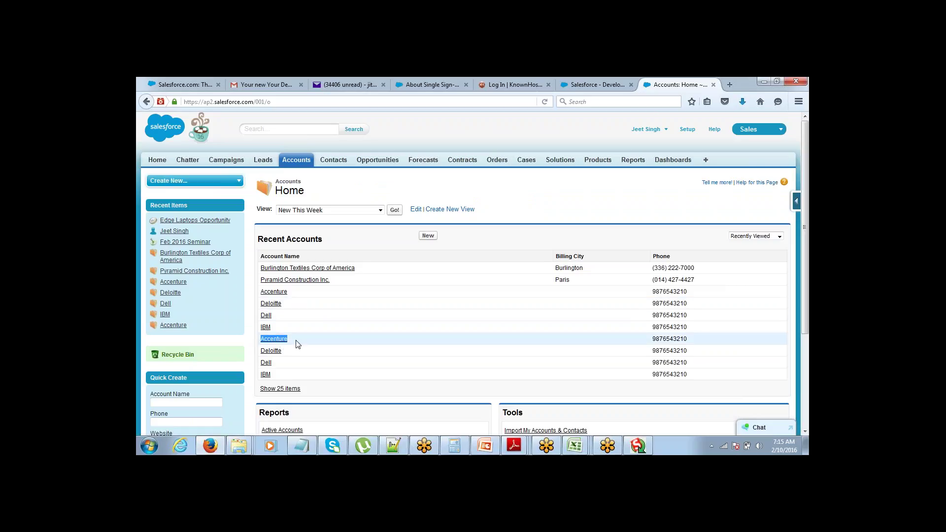
key(alt+Tab)
click(330, 204)
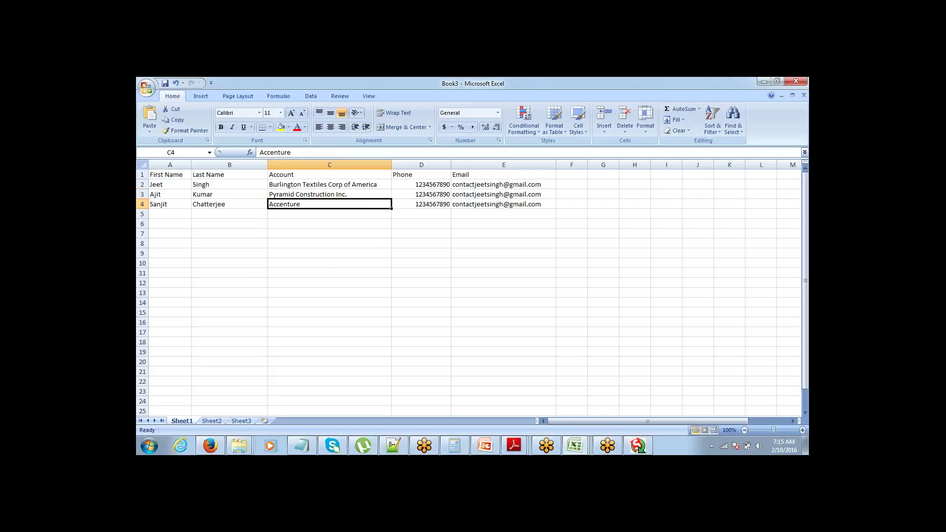
key(ctrl+Up)
key(Down)
key(ctrl+shift+Down)
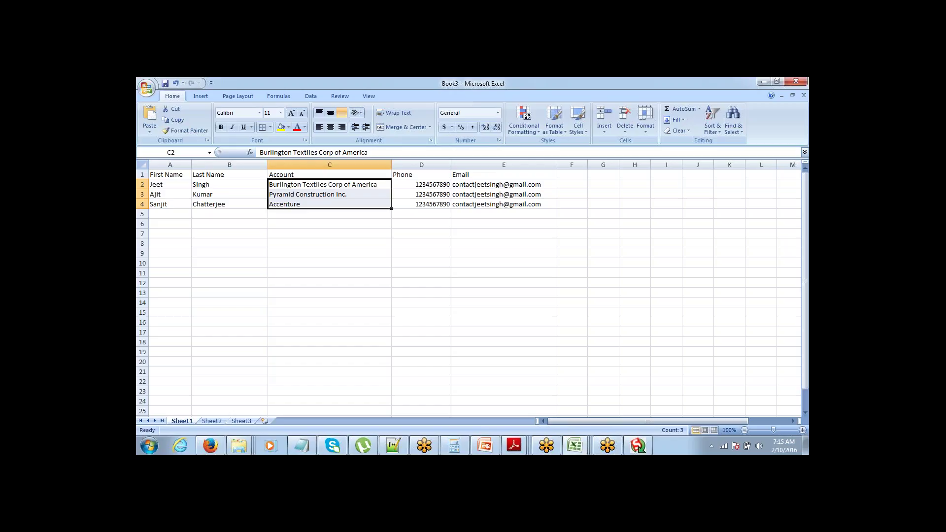
Step: Rename the column C header from 'Account' to 'Account Name'
key(Up)
key(Down)
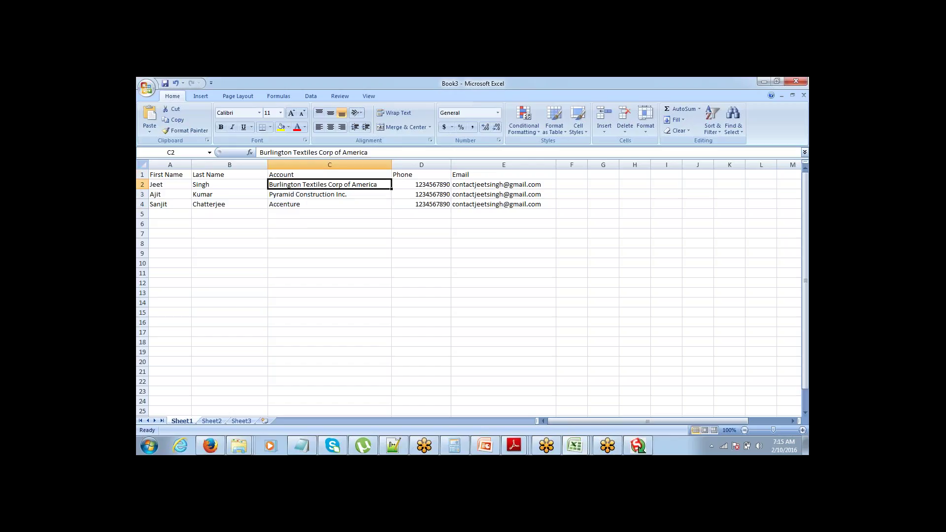
key(shift+Down)
key(shift+Down)
key(Up)
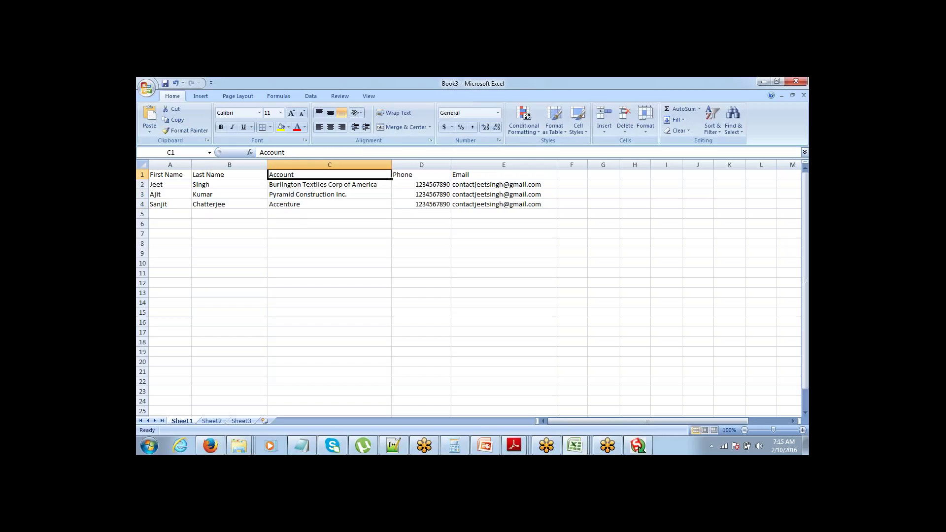
key(Down)
key(Right)
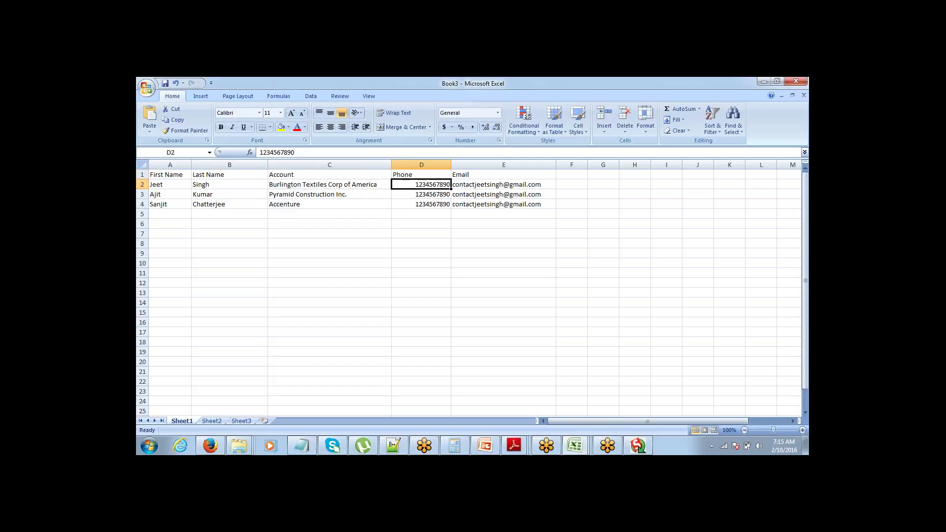
key(Left)
key(Up)
key(F2)
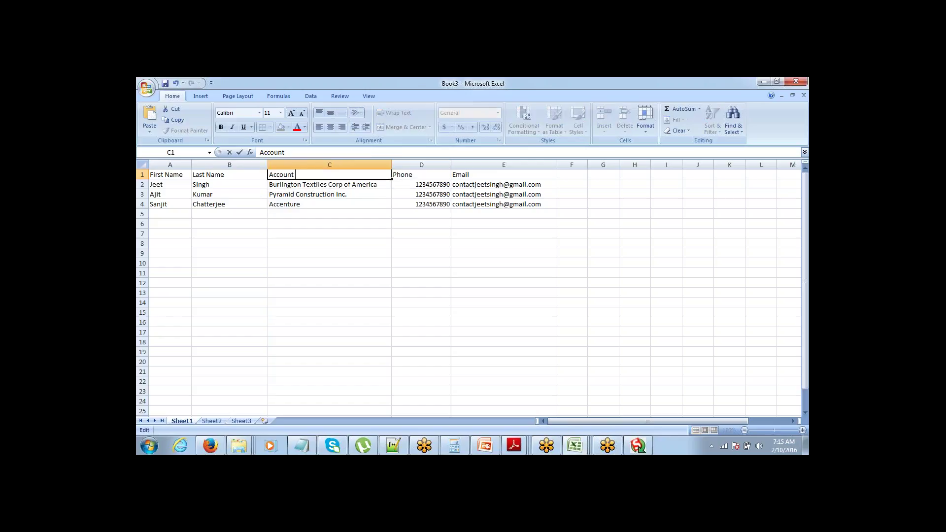
text(Name)
key(Return)
Step: Insert a blank, narrow column D before the Phone column
key(Right)
key(ctrl+space)
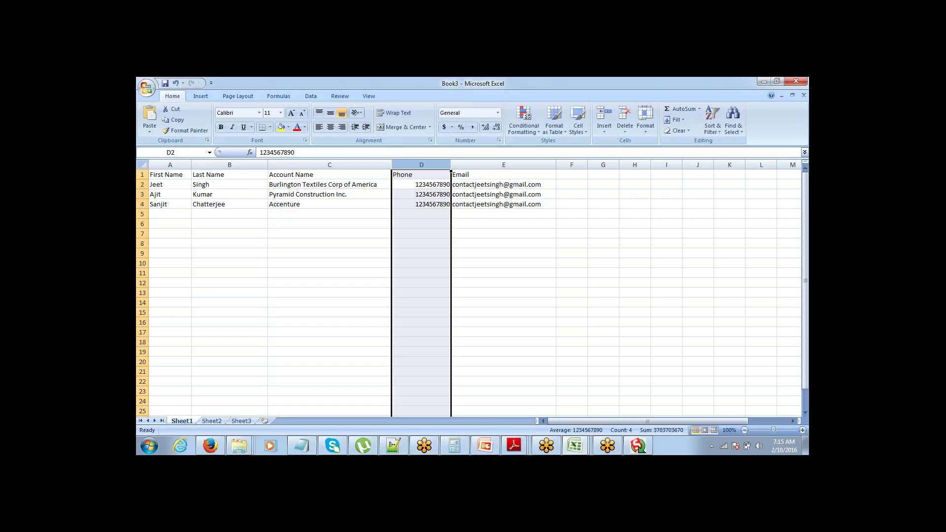
key(ctrl+shift+equal)
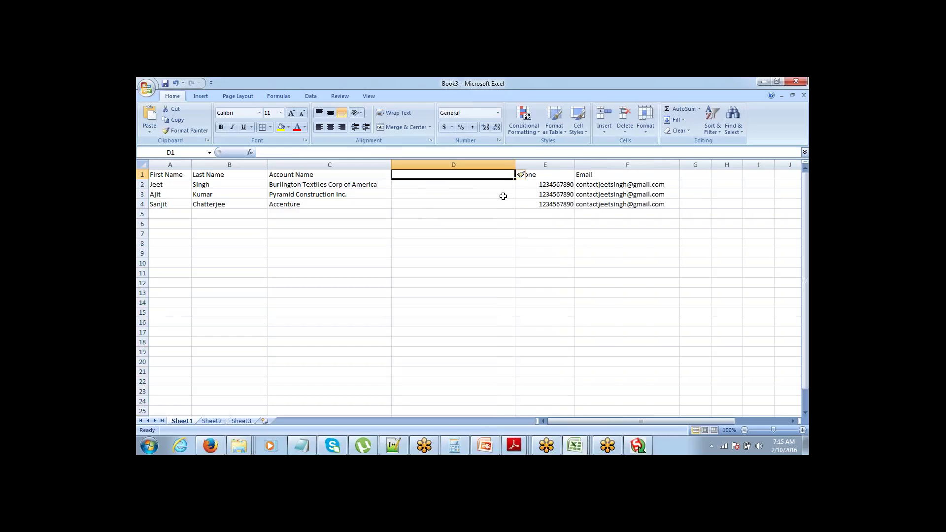
drag(515, 165, 464, 163)
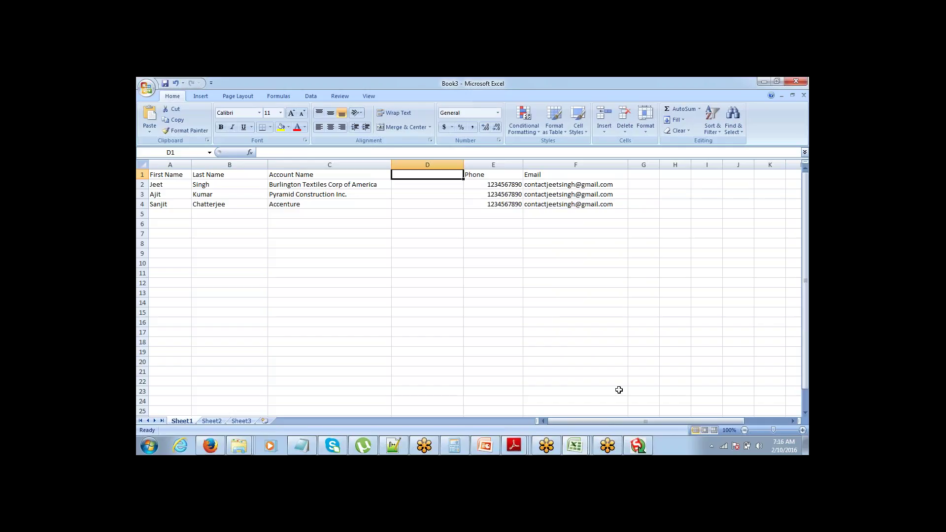
click(638, 446)
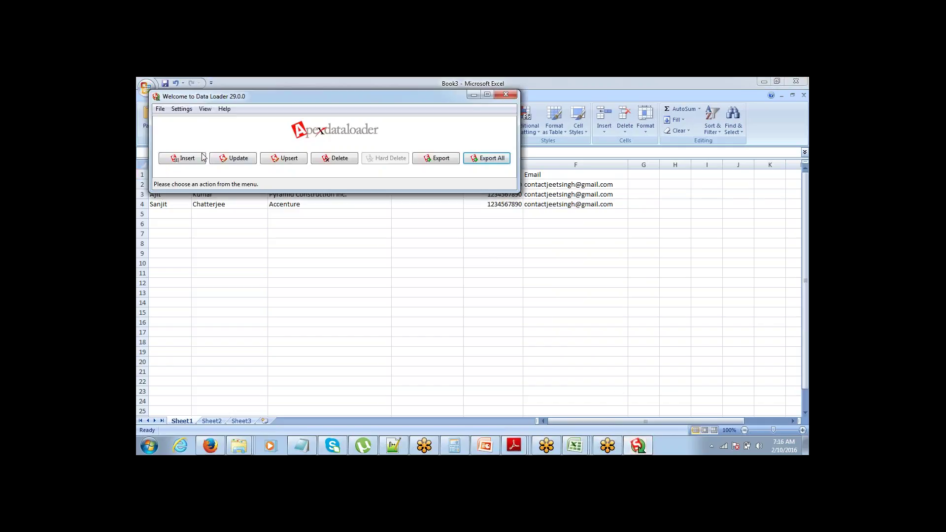
Step: Start an Account export in Data Loader that saves to the file Account_Ids
click(434, 159)
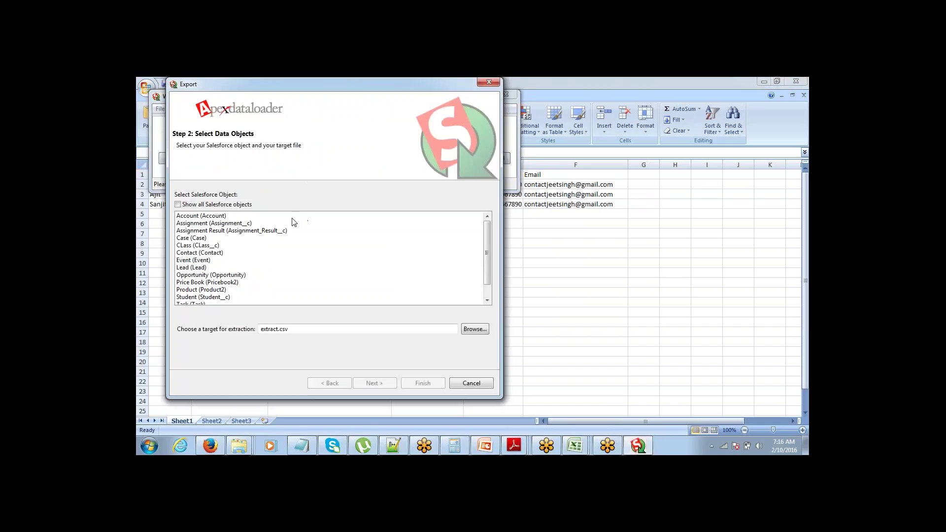
click(249, 217)
click(473, 329)
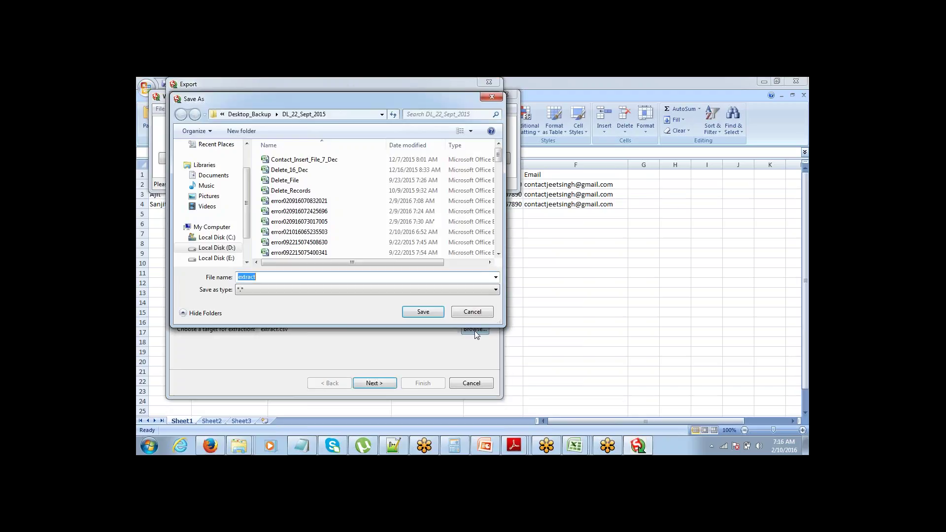
click(466, 316)
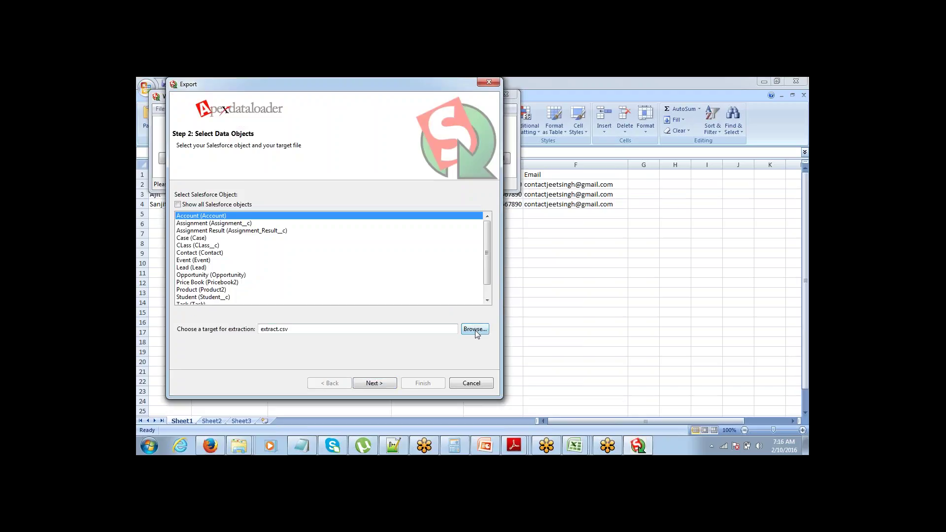
click(475, 329)
click(348, 282)
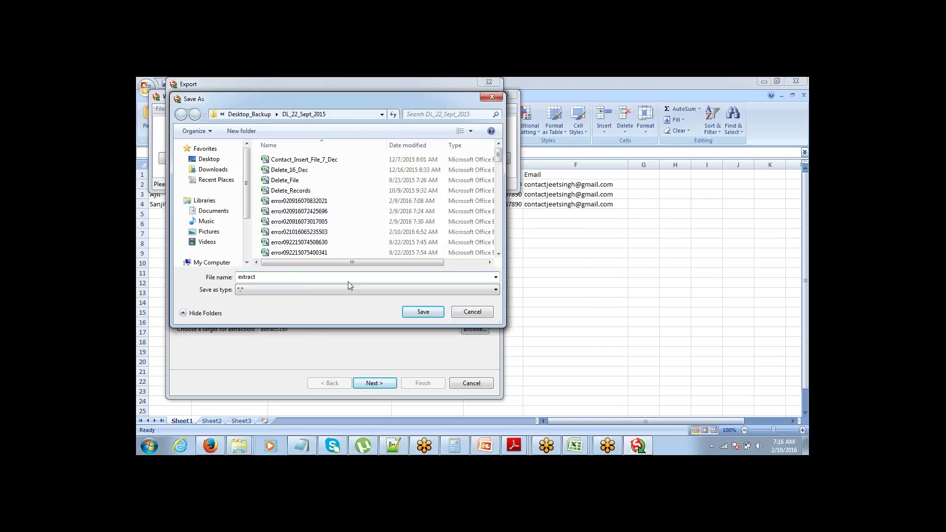
double_click(348, 282)
text(Account_Ids)
key(Return)
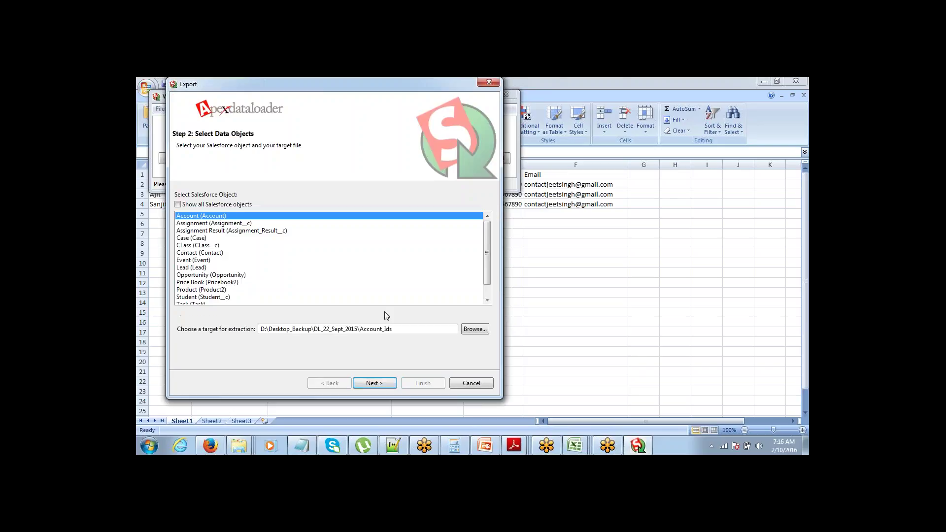
Step: Include the Id and Name fields in the query and run the export
click(374, 383)
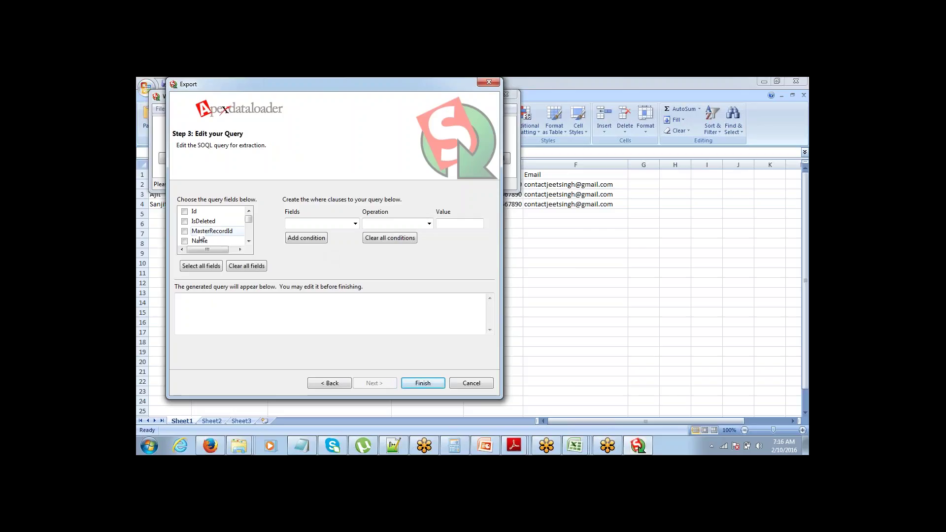
click(185, 212)
click(186, 241)
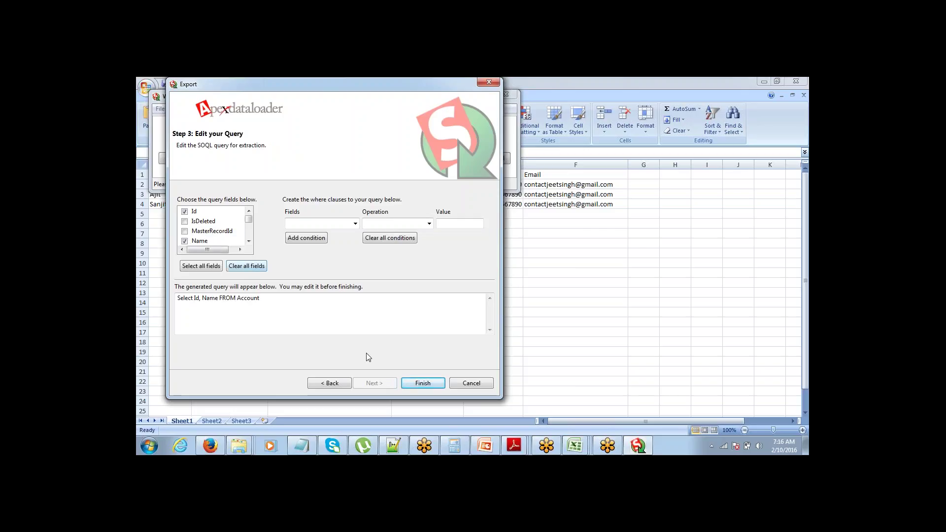
click(421, 384)
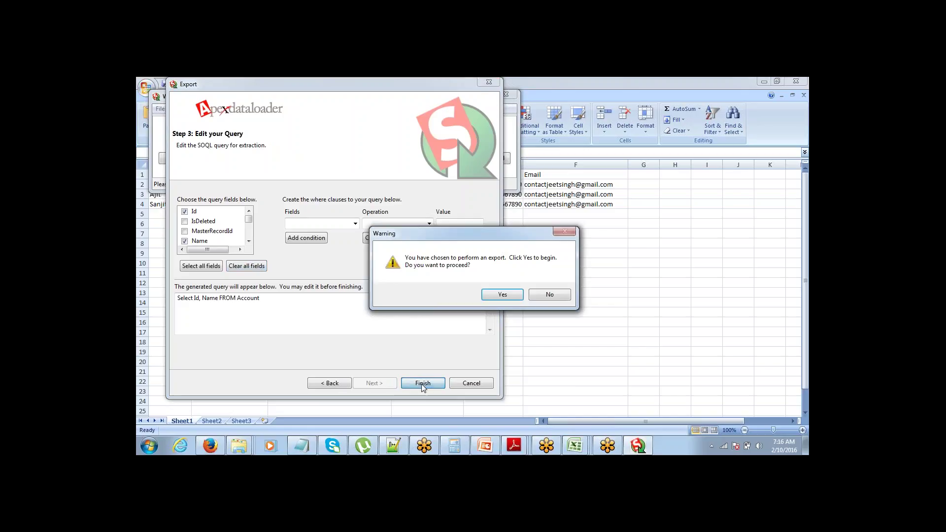
click(502, 295)
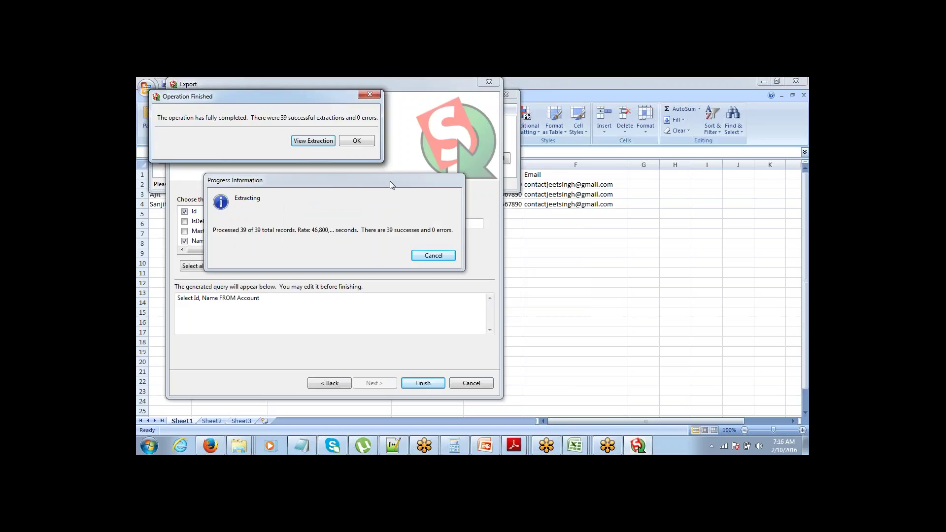
Step: Review the 39 extracted account IDs and names, then close the export
click(310, 141)
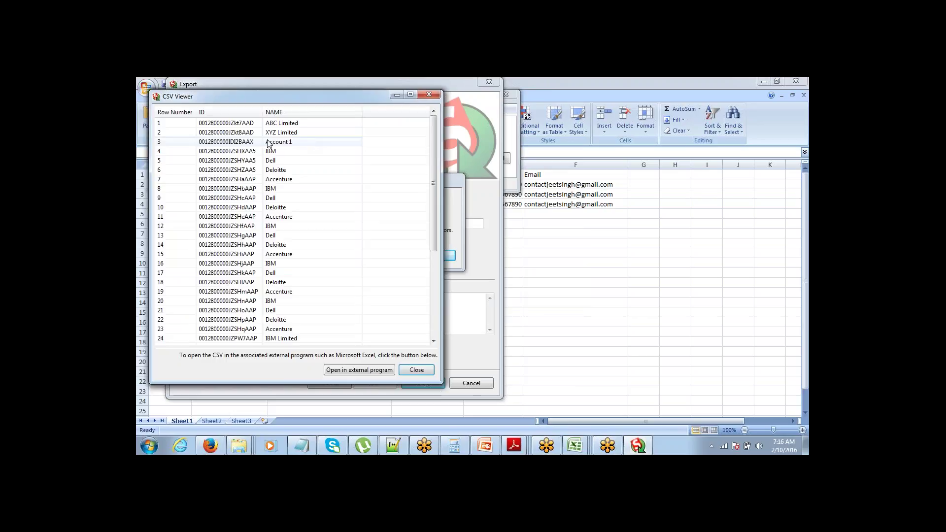
drag(434, 183, 433, 268)
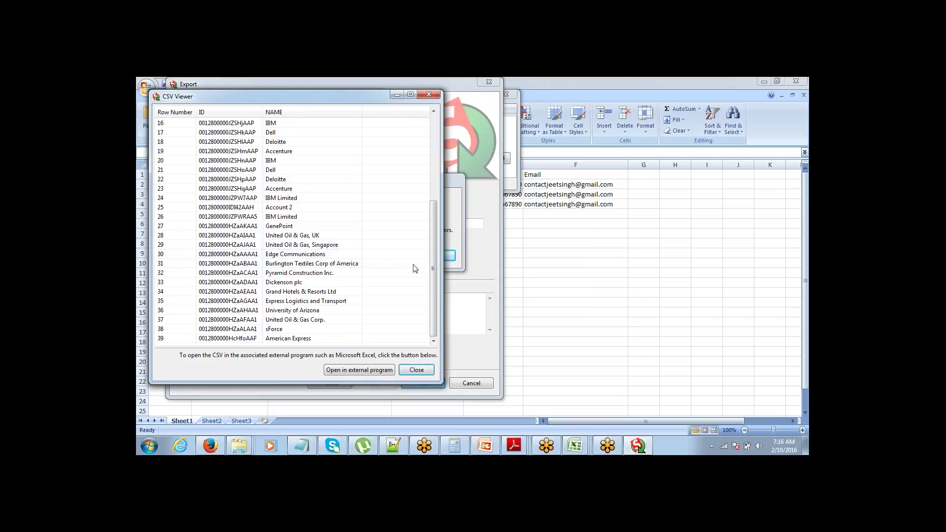
mouse_move(435, 257)
mouse_down()
mouse_move(437, 169)
mouse_move(430, 275)
mouse_up()
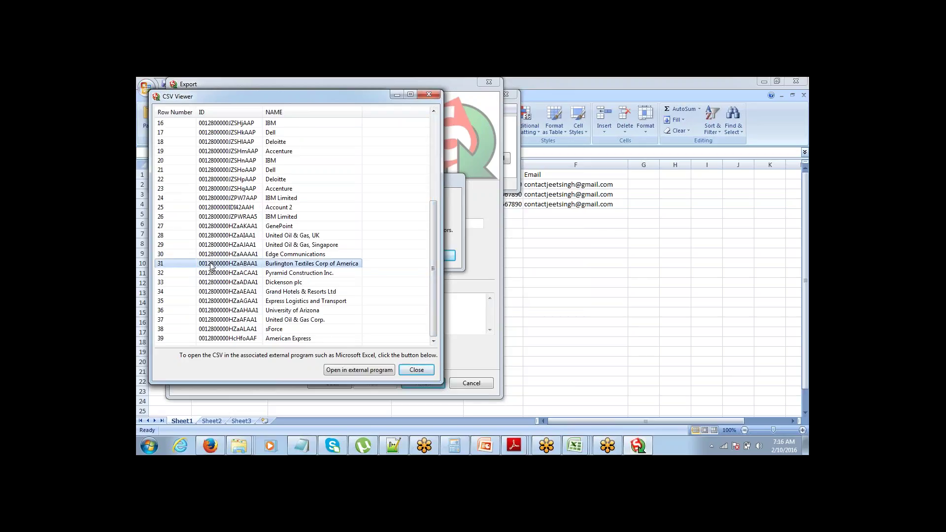
click(417, 370)
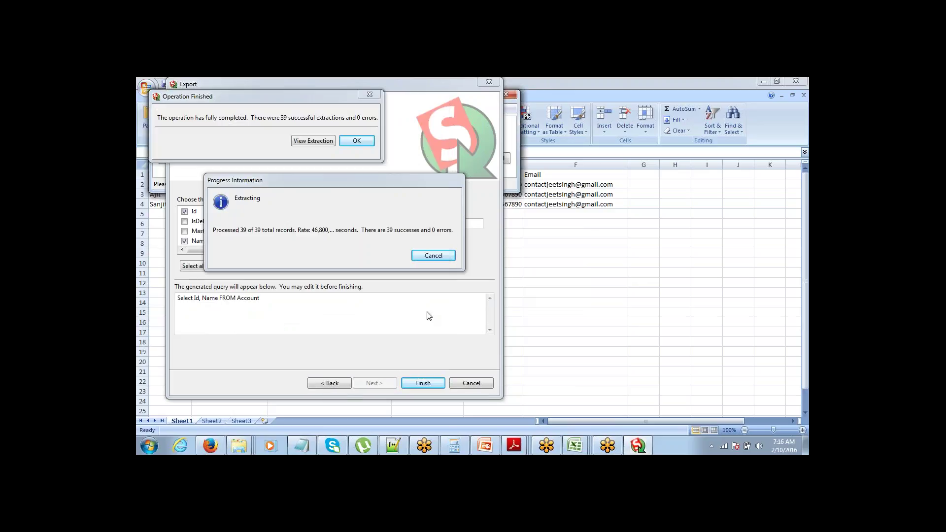
click(370, 93)
click(593, 220)
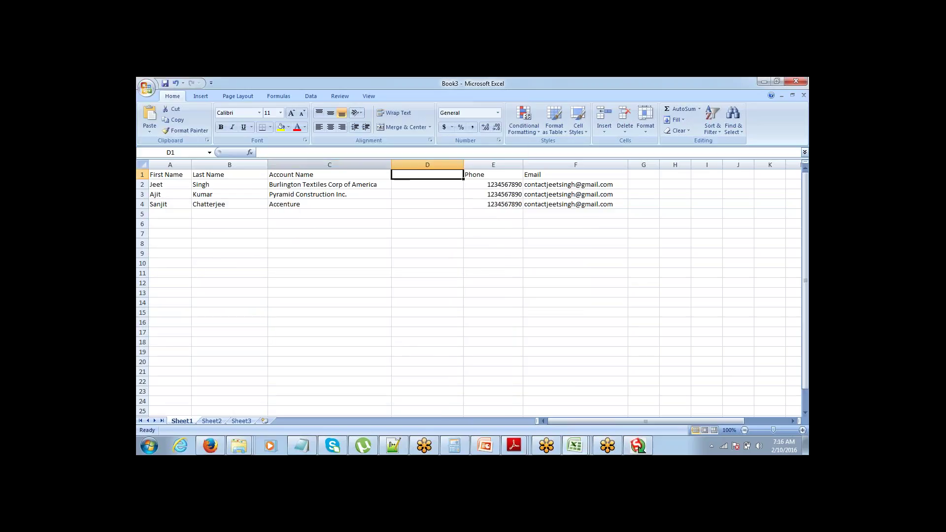
Step: Open Account_Ids in Excel through the Text Import Wizard as comma-delimited data
click(146, 93)
click(153, 131)
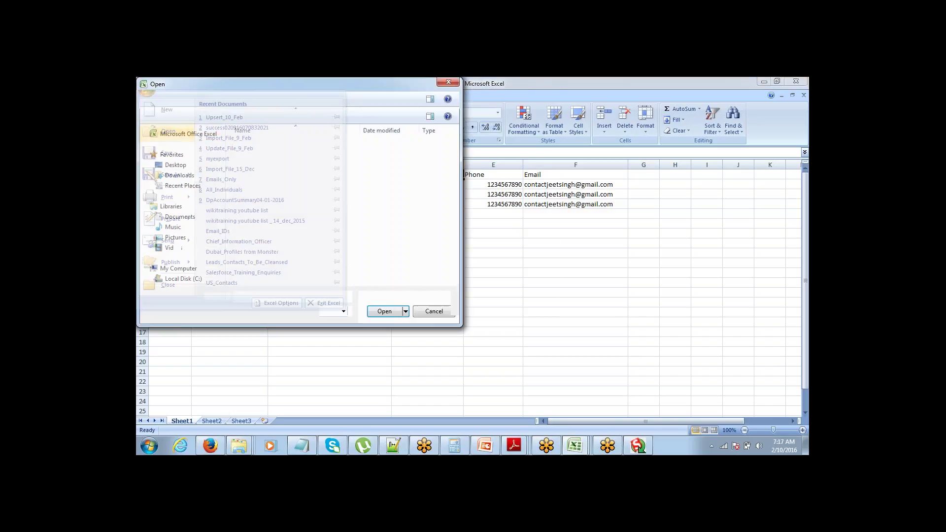
click(362, 202)
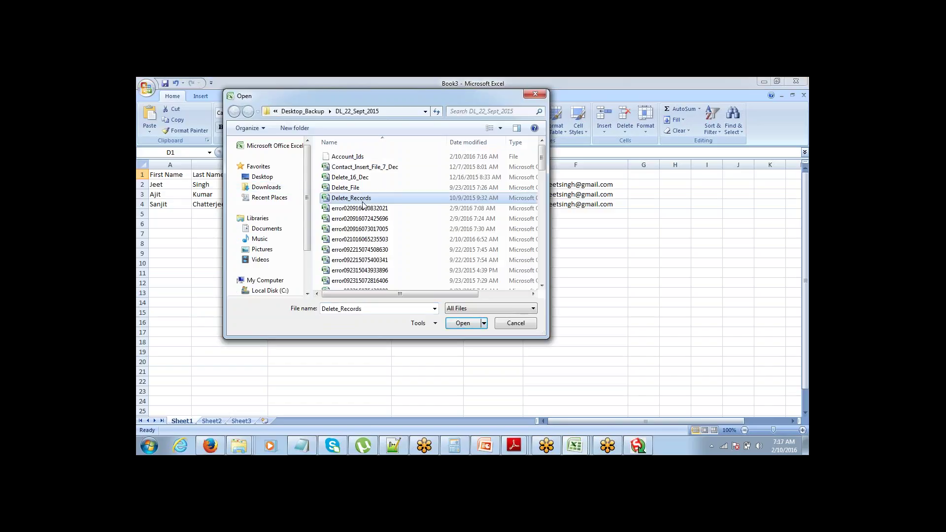
key(a)
key(Down)
key(Up)
key(Return)
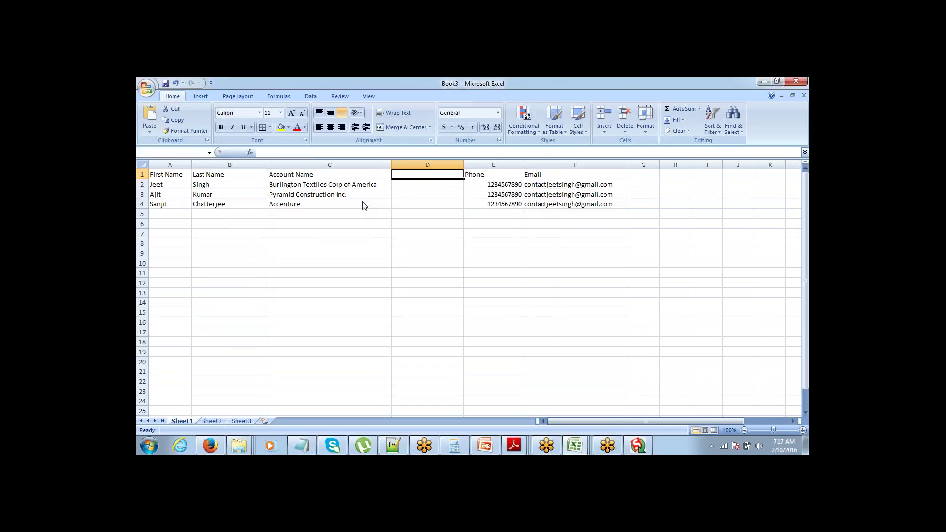
click(441, 288)
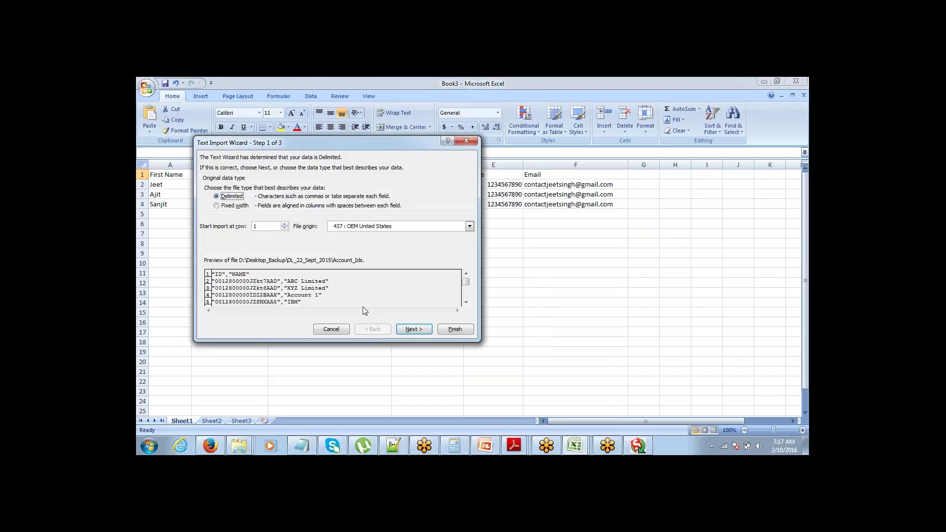
click(408, 332)
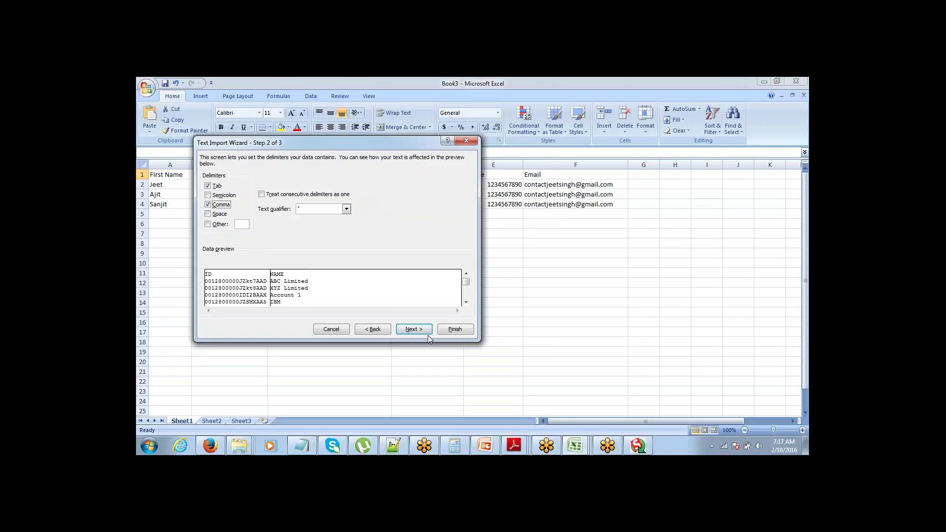
click(414, 329)
click(455, 329)
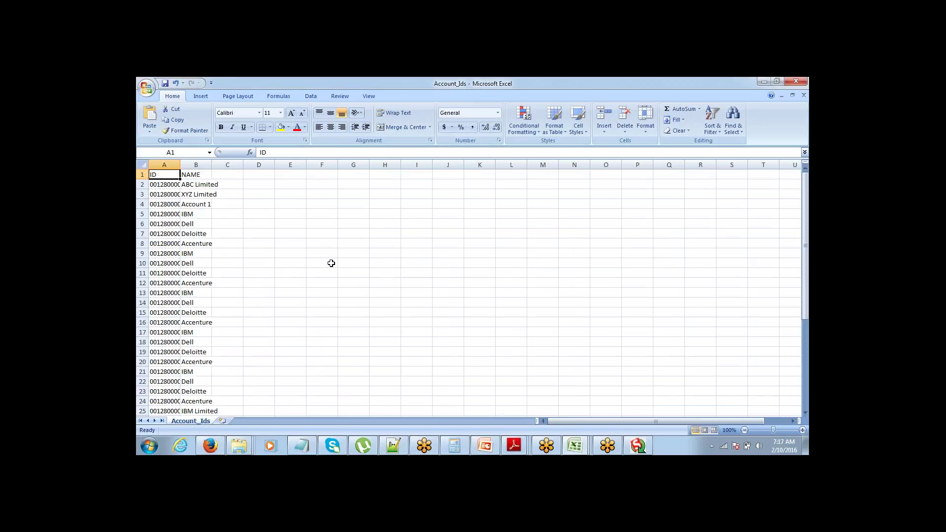
Step: Widen column A and copy the Burlington Textiles Corp of America account ID
drag(180, 164, 267, 164)
click(228, 224)
key(Down)
key(Down)
key(Down)
key(Down)
key(Down)
key(Down)
key(Down)
key(Down)
key(Down)
key(Down)
key(Down)
key(Down)
key(Down)
key(Down)
key(Down)
key(Down)
key(Down)
key(Down)
key(Down)
key(Down)
key(Down)
key(Down)
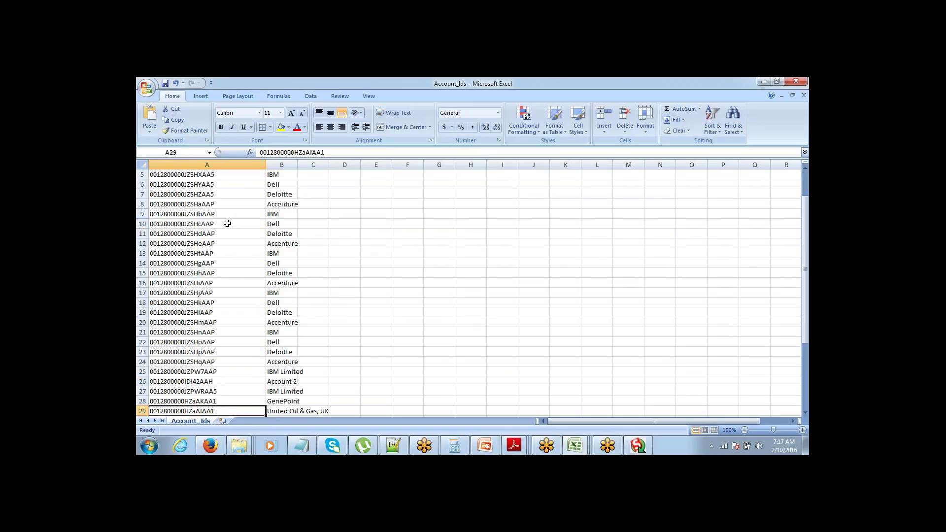
key(Up)
key(Up)
key(Up)
key(Up)
key(Up)
key(Up)
key(Up)
key(Up)
key(Up)
key(Up)
key(Up)
key(Up)
key(Up)
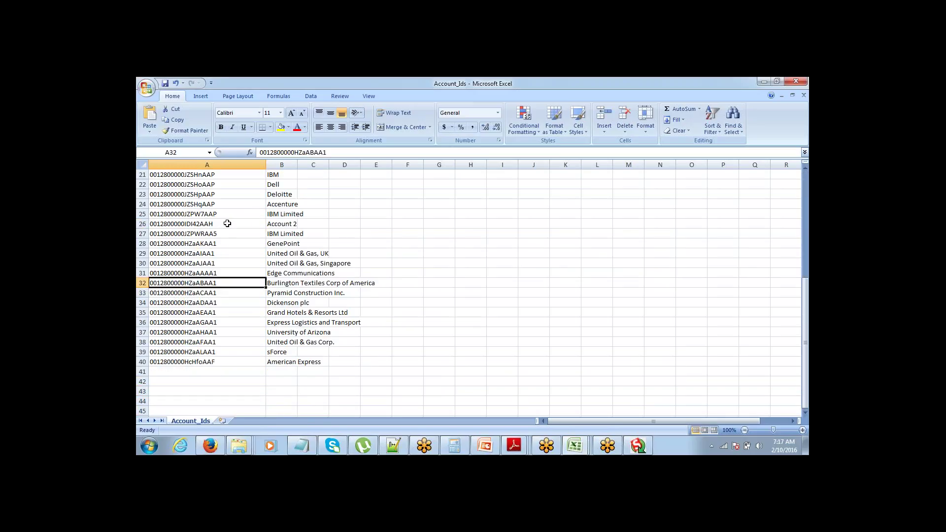
key(ctrl+c)
Step: Enter the header 'Account ID' in cell D1 of the contact sheet
key(alt+Tab)
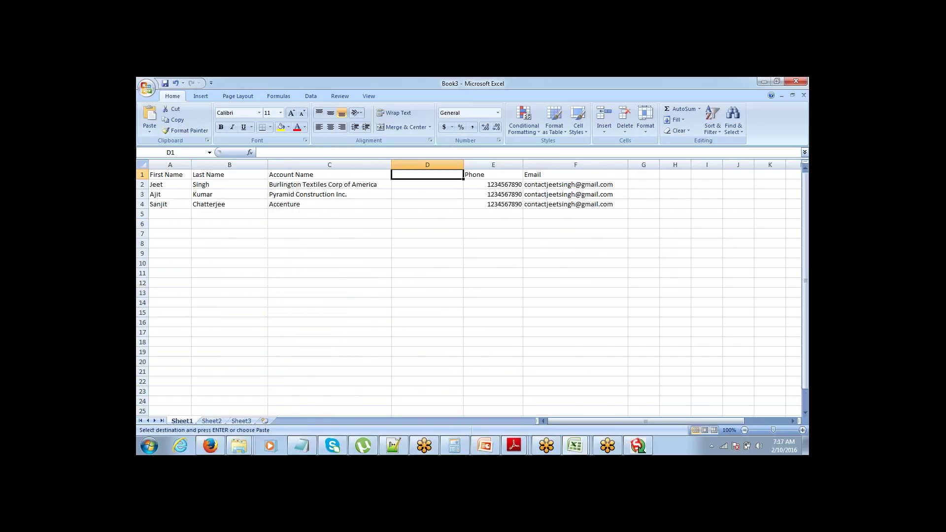
key(Left)
key(Down)
key(Up)
key(Right)
text(A)
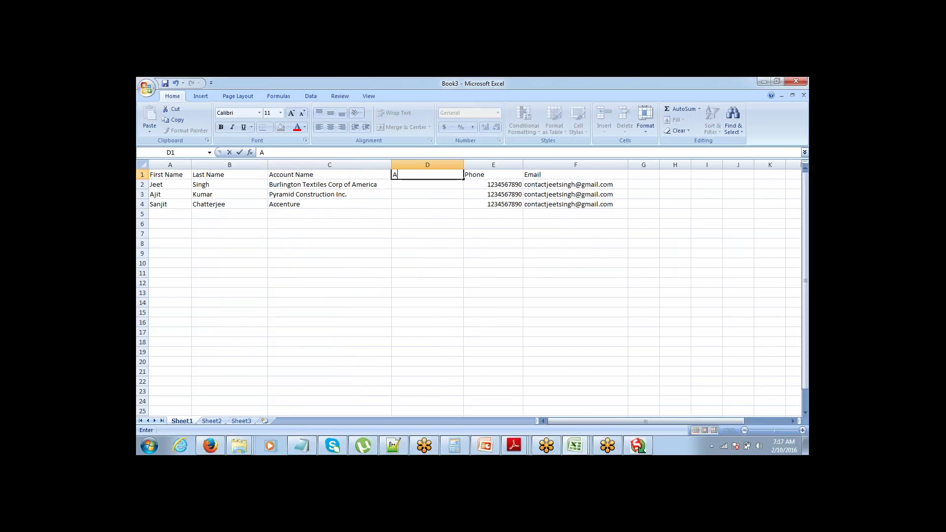
text(ccount ID)
key(Return)
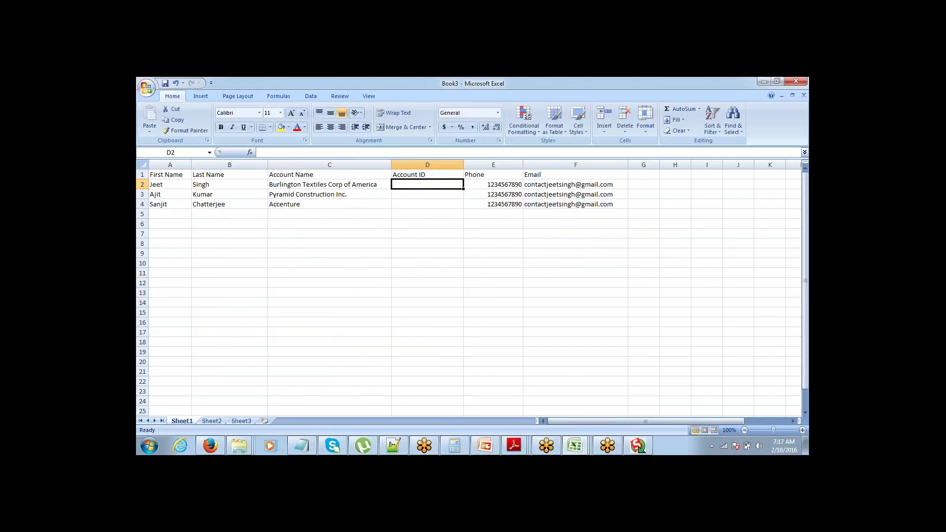
Step: Paste the Burlington Textiles and Pyramid Construction account IDs into D2 and D3
key(F2)
key(alt+Tab)
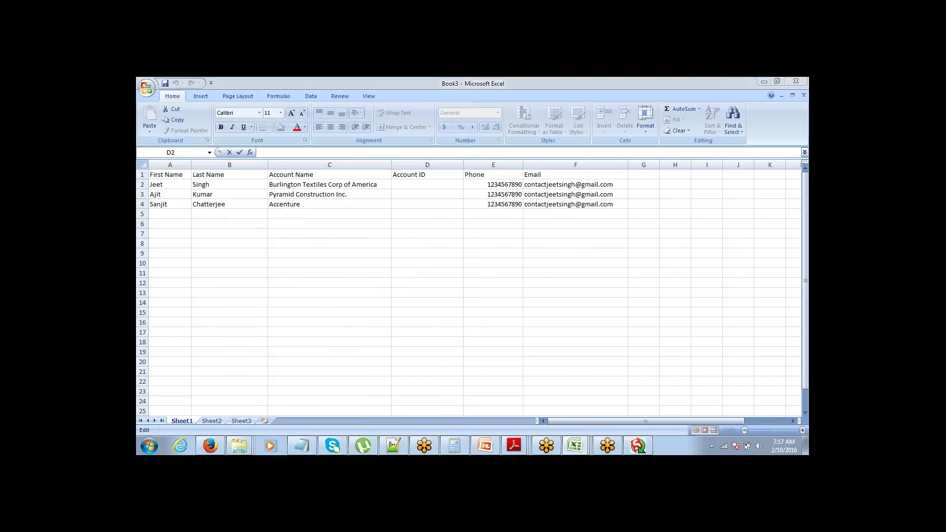
key(ctrl+c)
key(alt+Tab)
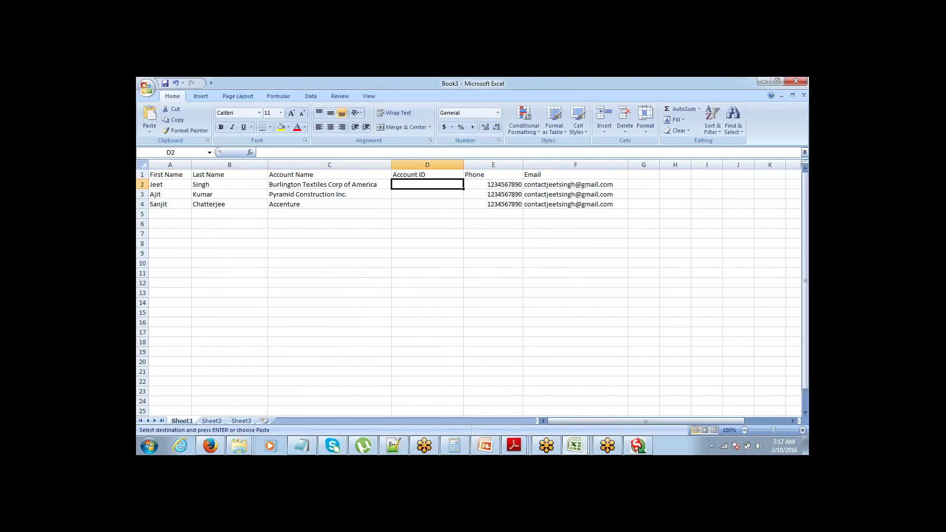
key(ctrl+v)
key(Return)
key(Left)
key(alt+Tab)
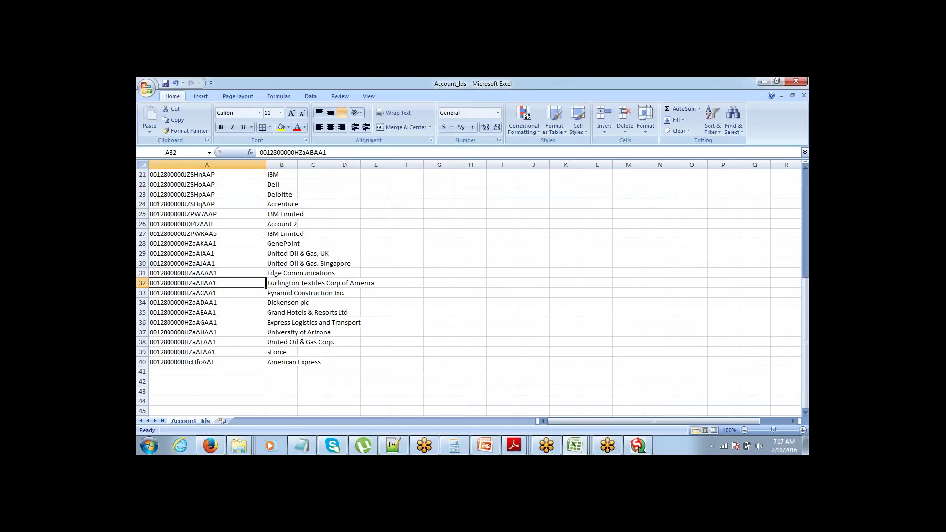
key(Down)
key(ctrl+c)
key(alt+Tab)
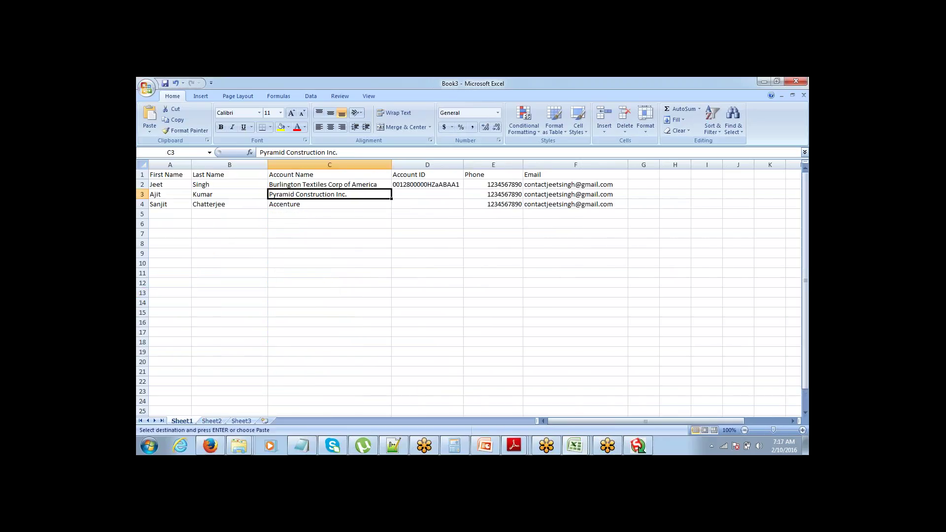
key(Right)
key(ctrl+v)
Step: Paste the Accenture account ID from row 8 of Account_Ids into D4
key(alt+Tab)
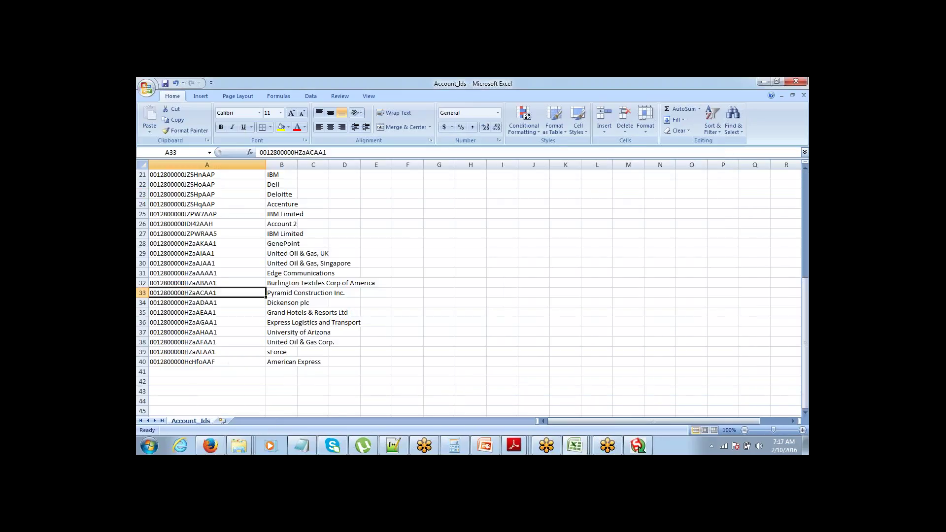
key(ctrl+Home)
key(Down)
key(Down)
key(Down)
key(Down)
key(Down)
key(Down)
key(Down)
key(Down)
key(Down)
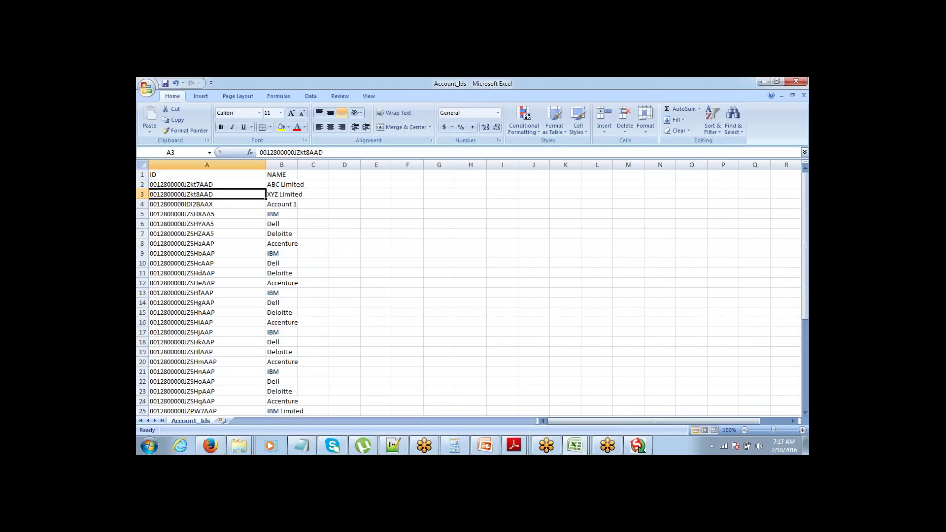
key(Up)
key(Up)
key(ctrl+c)
key(alt+Tab)
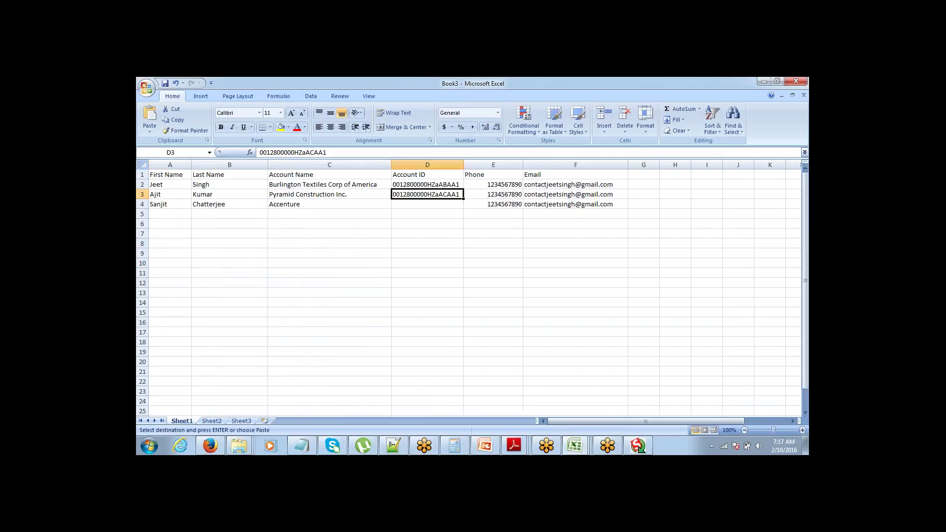
key(Down)
key(Return)
key(ctrl+Up)
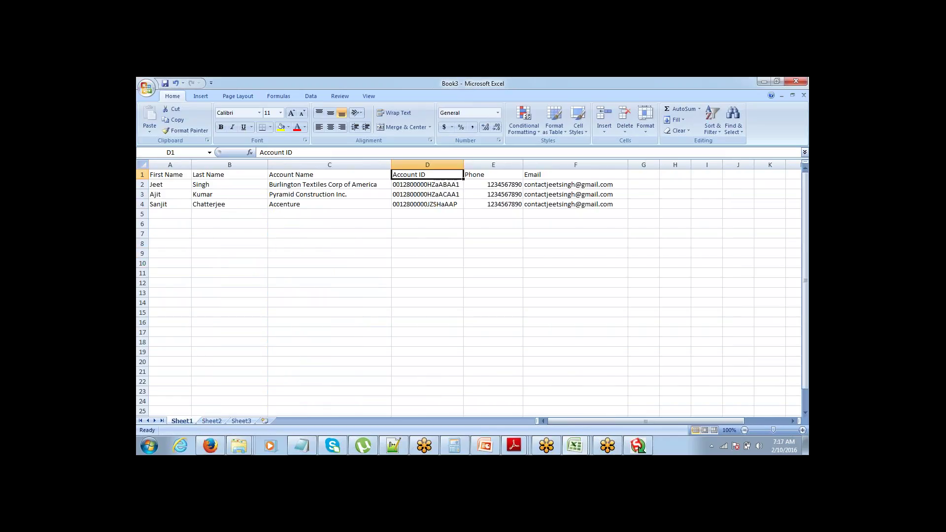
Step: Make the header row A1:F1 bold
key(ctrl+Left)
key(ctrl+shift+Right)
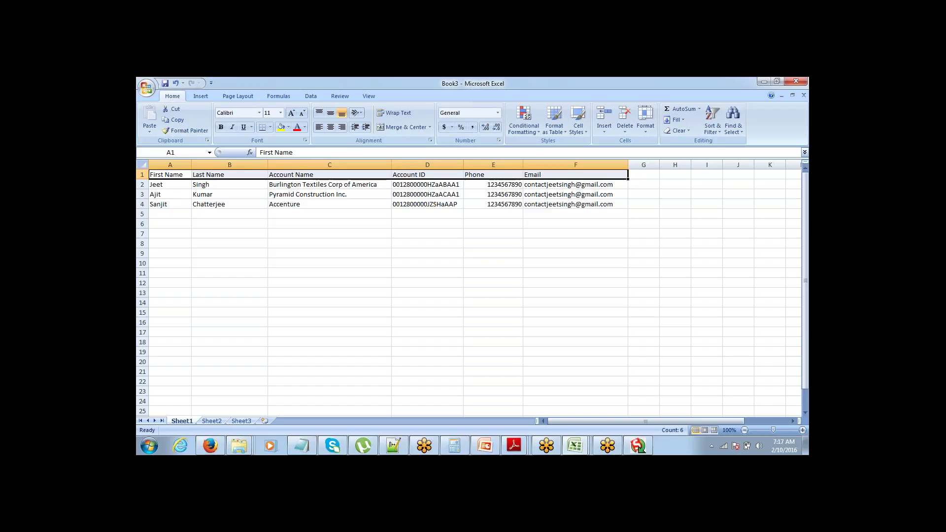
key(ctrl+b)
key(Down)
key(Up)
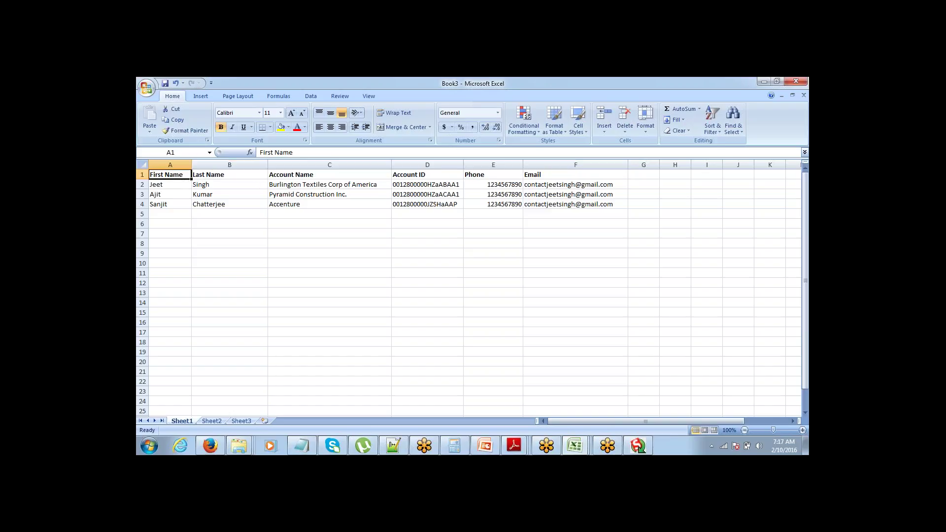
key(Right)
key(Right)
key(Right)
key(Right)
key(Right)
key(Left)
key(Down)
key(Down)
key(Up)
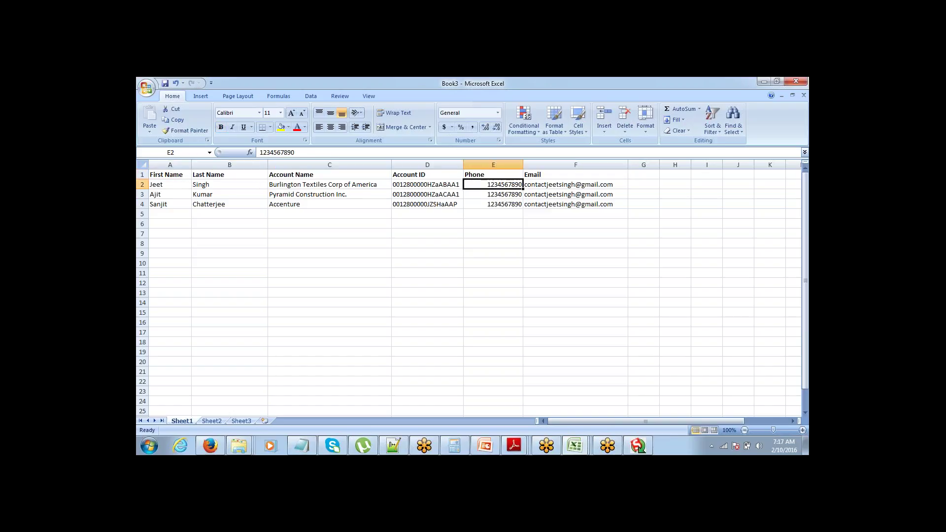
key(Up)
key(Left)
key(Left)
key(Left)
key(Left)
Step: Check the Account Name column and the pasted account IDs
key(Right)
key(Right)
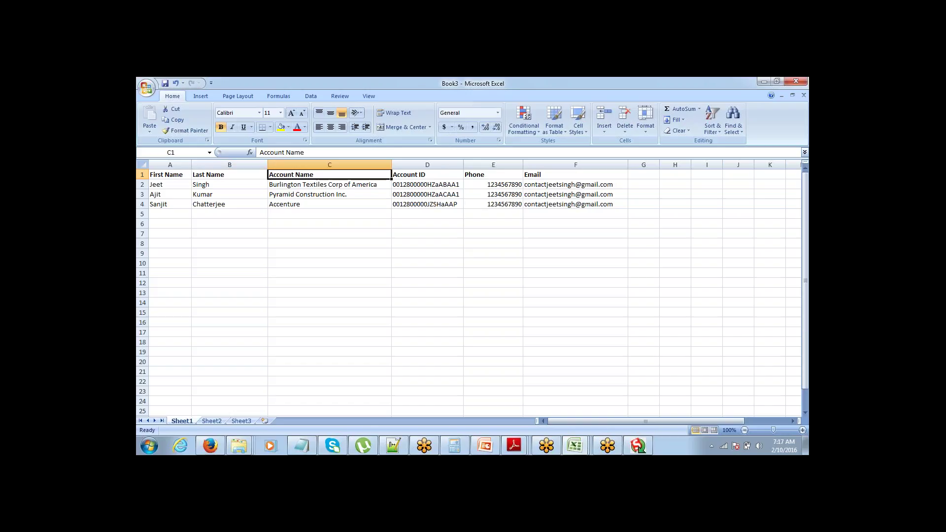
key(ctrl+space)
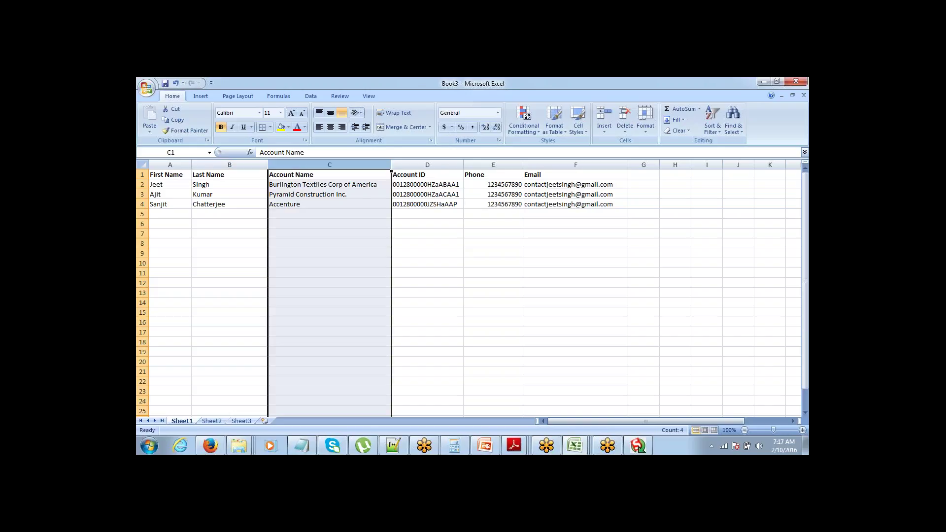
key(Up)
key(Down)
key(Right)
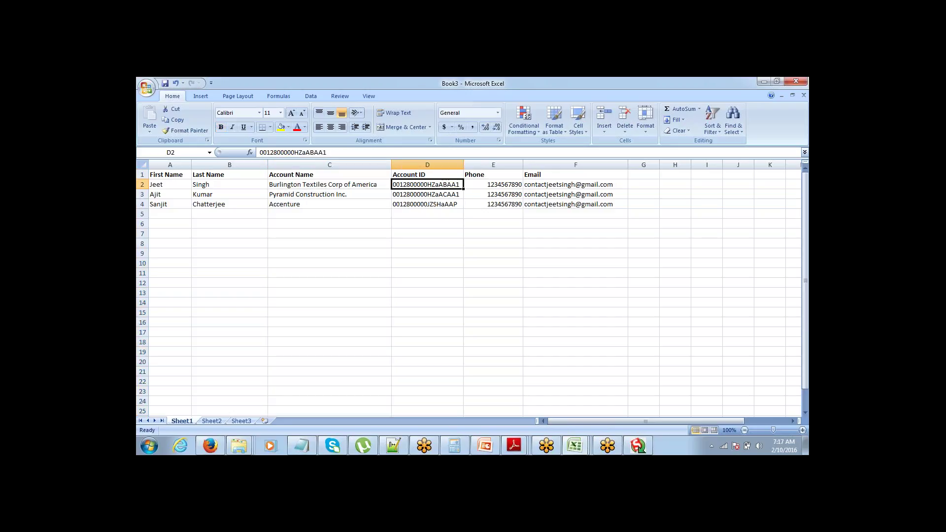
key(Down)
key(Down)
key(Up)
key(Up)
key(Up)
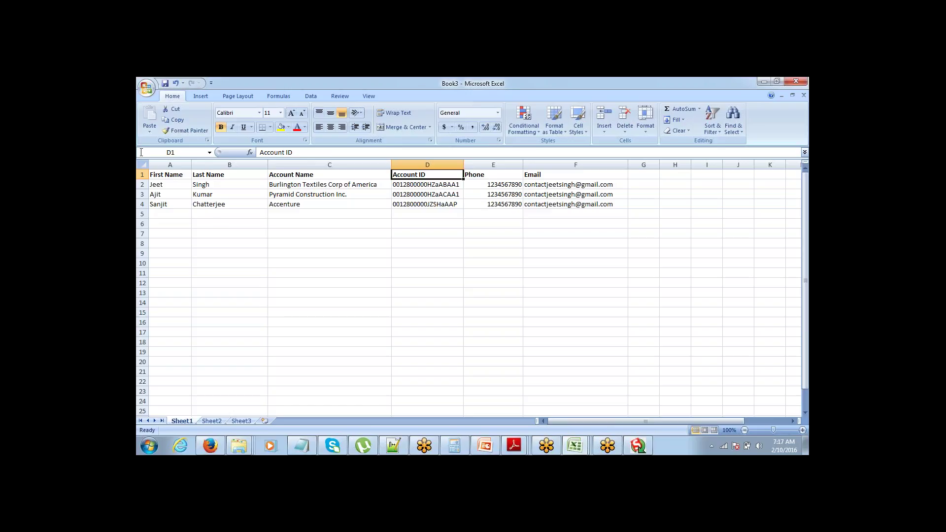
click(145, 88)
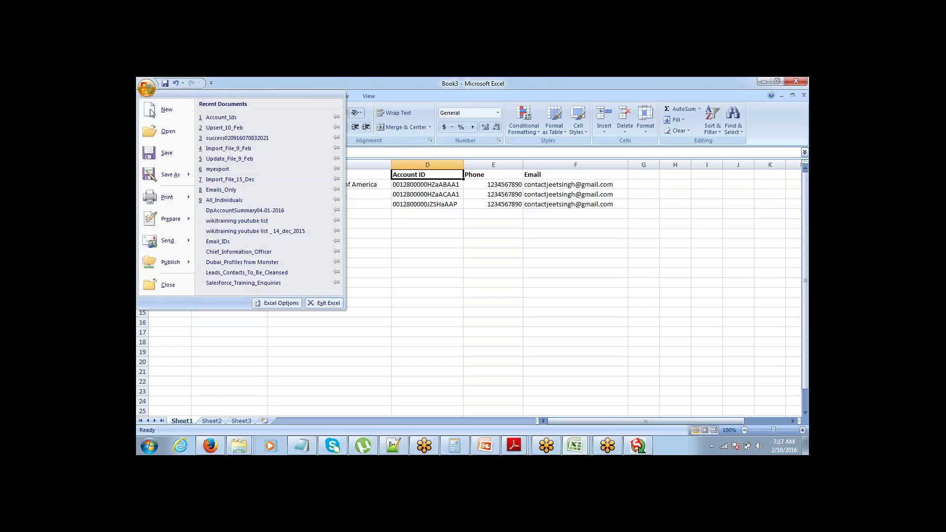
Step: Save the contact sheet as CSV (Comma delimited) named Contact_Import_10_Feb
click(164, 176)
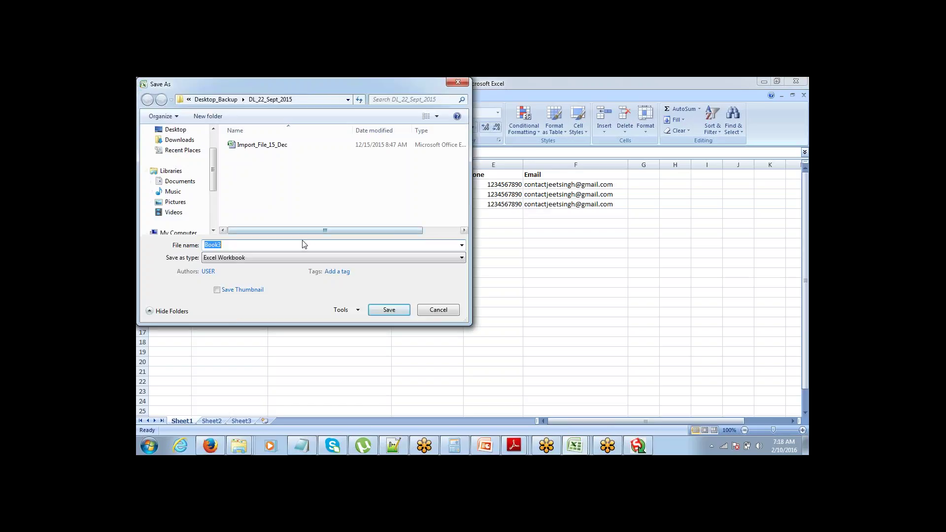
text(Con)
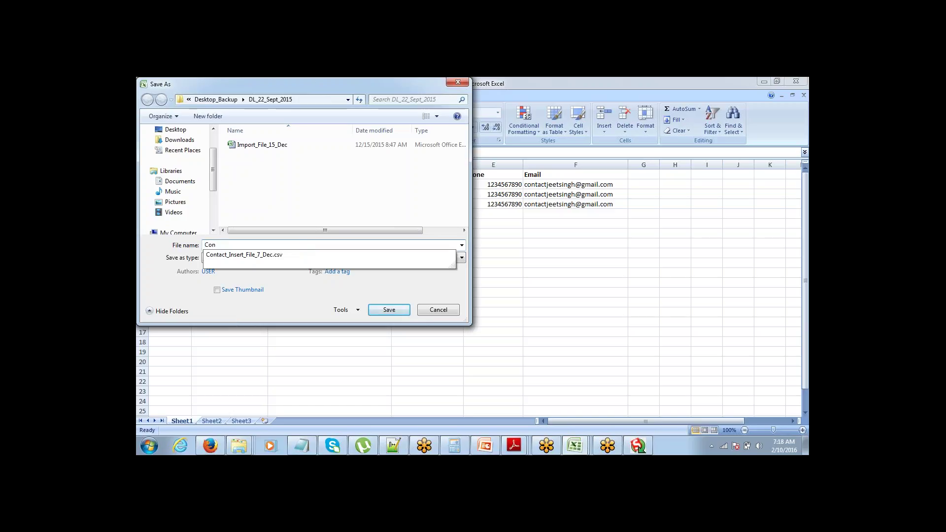
text(tact_Import_10_Feb)
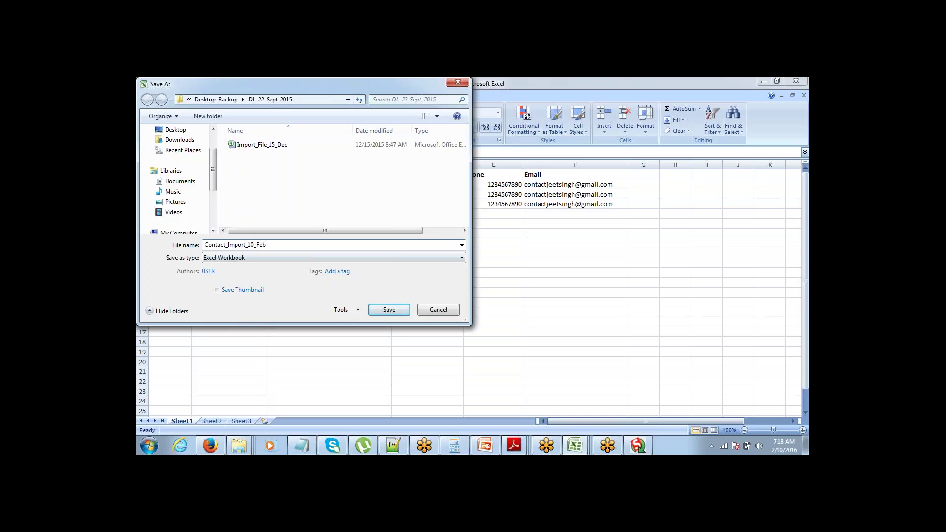
click(287, 257)
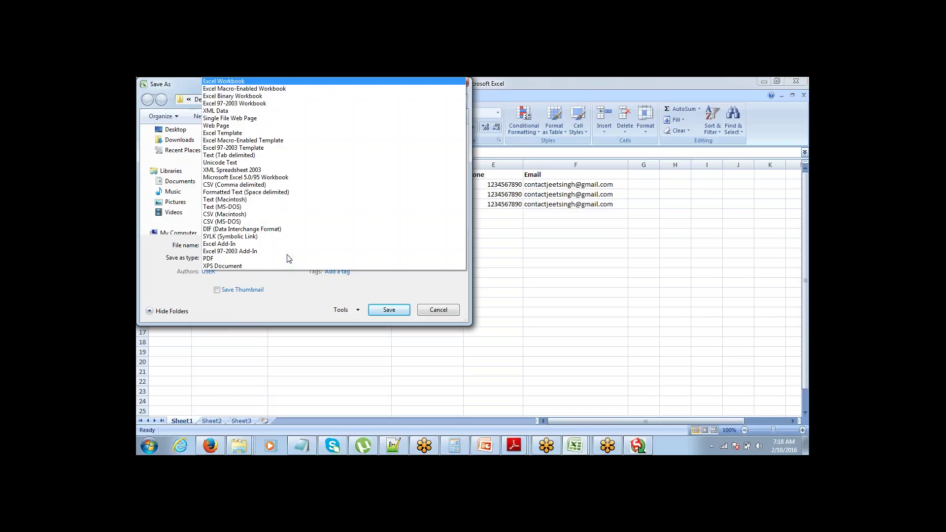
click(276, 185)
click(390, 298)
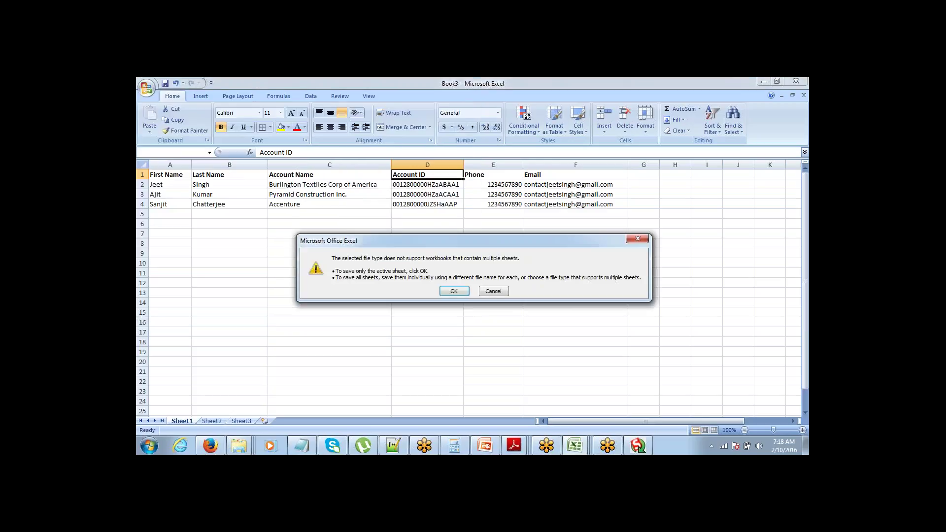
click(454, 291)
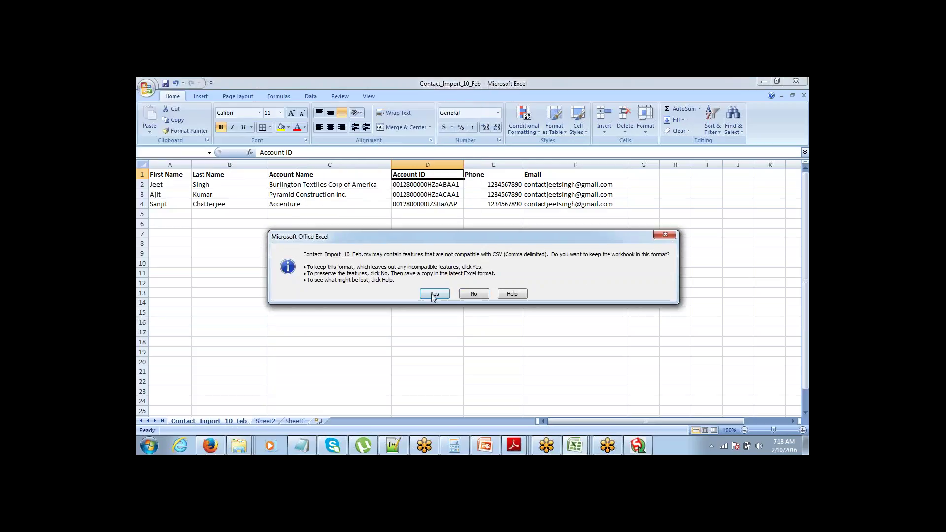
click(435, 293)
Step: Review the table, then close the CSV workbook, confirming the save
click(427, 293)
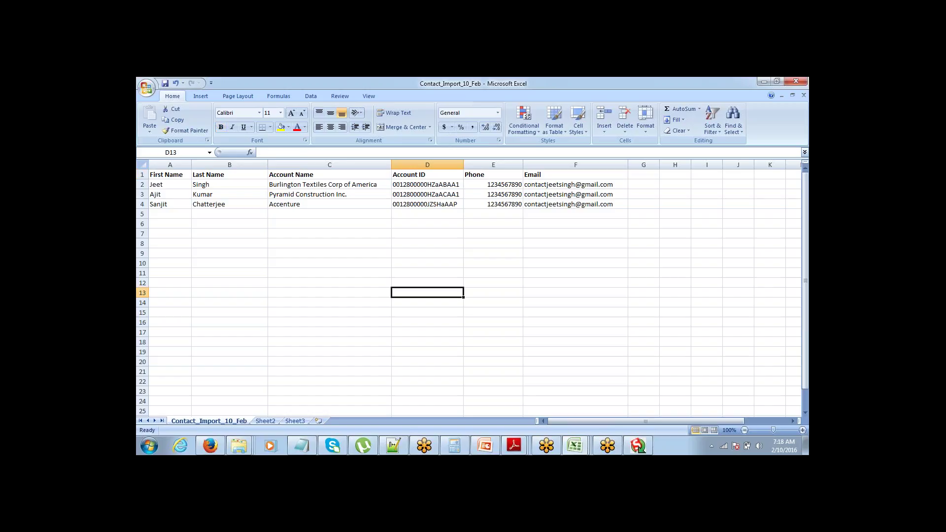
key(ctrl+Up)
key(ctrl+Up)
key(ctrl+Left)
key(Right)
key(Left)
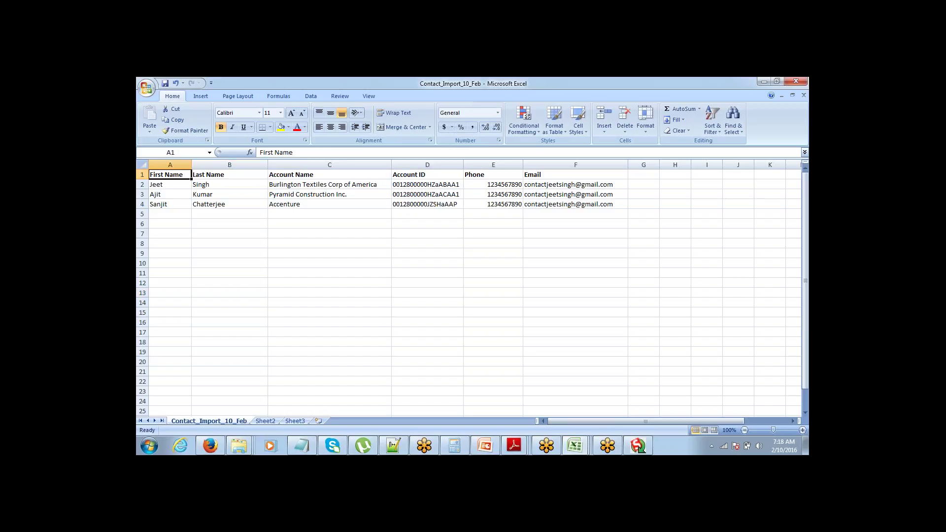
key(ctrl+shift+Down)
key(ctrl+shift+Right)
key(ctrl+Home)
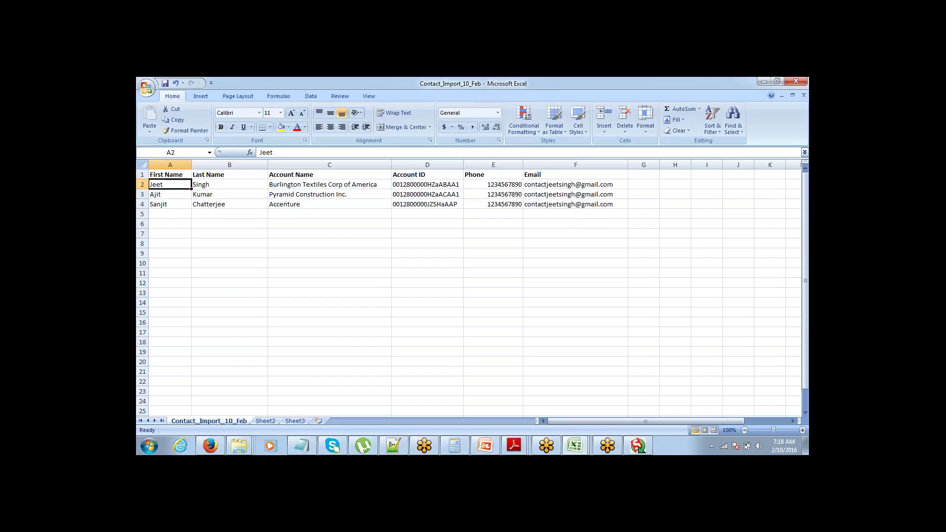
key(ctrl+w)
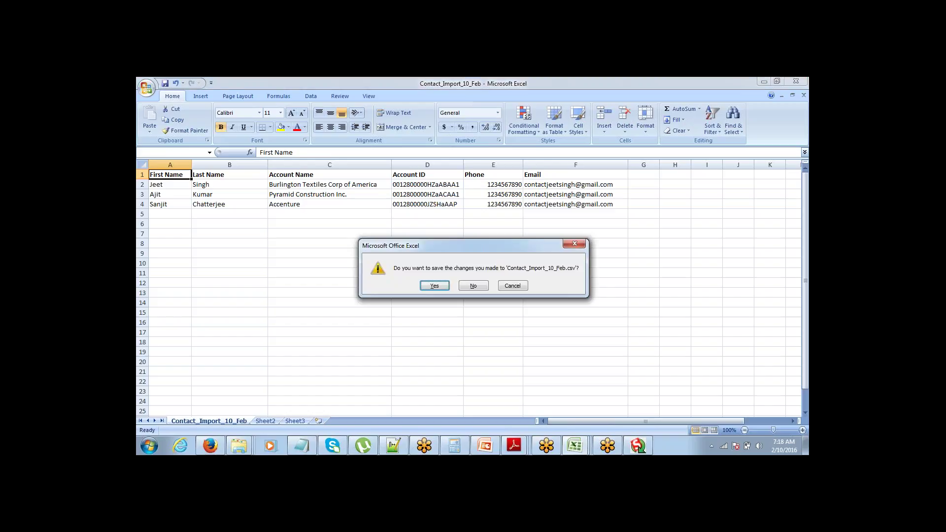
key(Return)
key(Return)
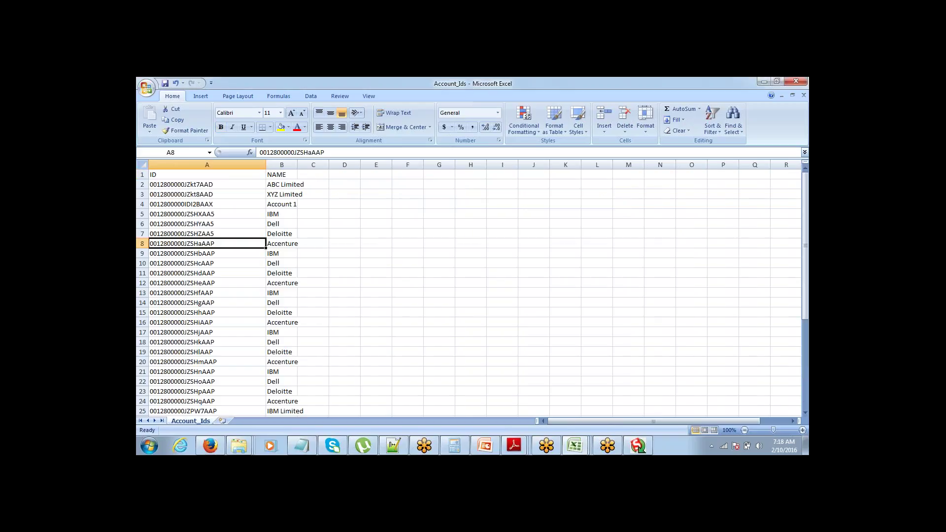
Step: Start a Data Loader insert into Contact using the Contact_Import_10_Feb CSV file
click(638, 447)
click(197, 158)
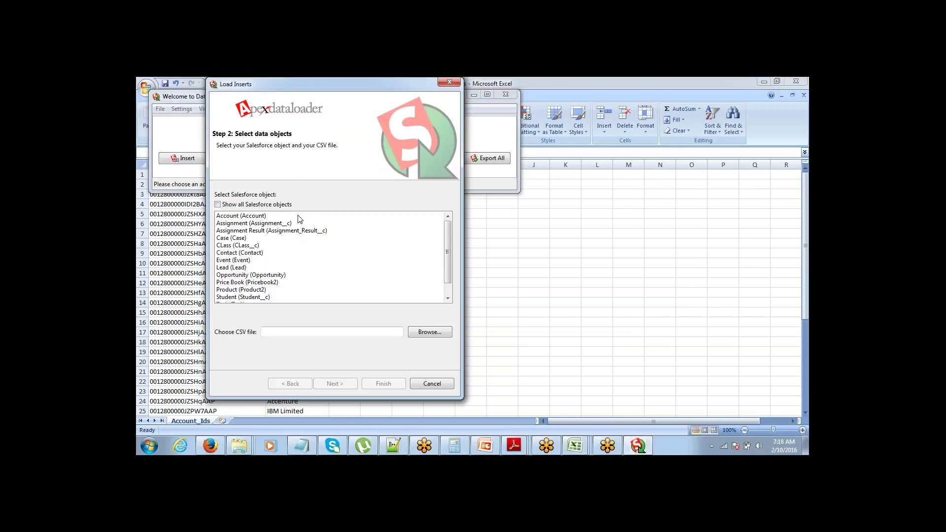
click(271, 253)
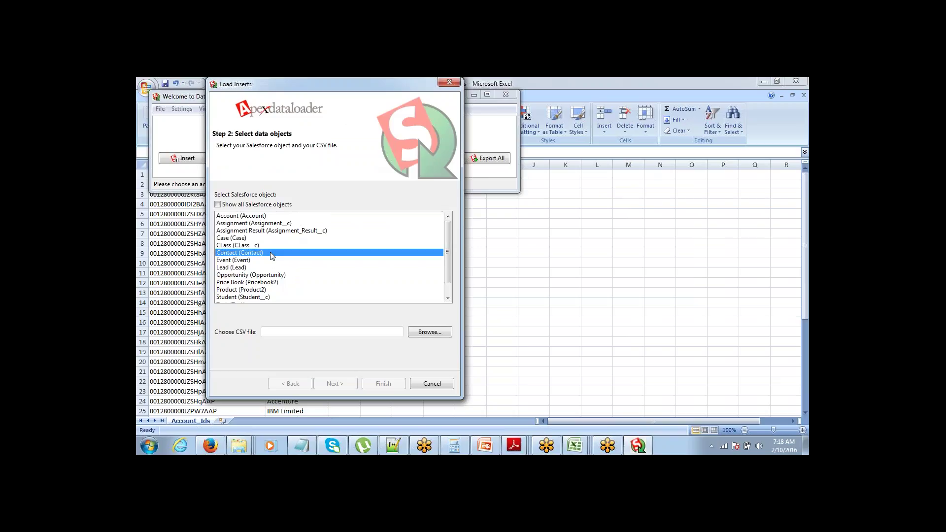
click(430, 332)
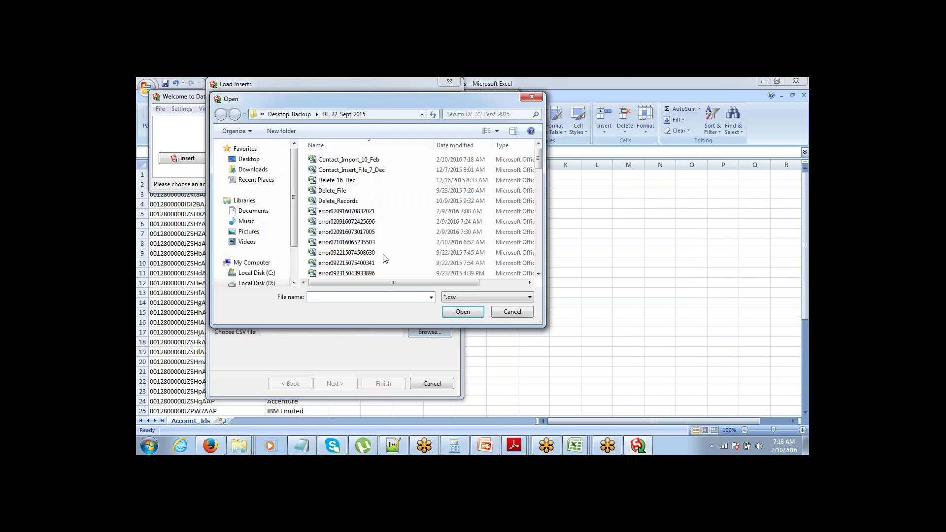
click(345, 180)
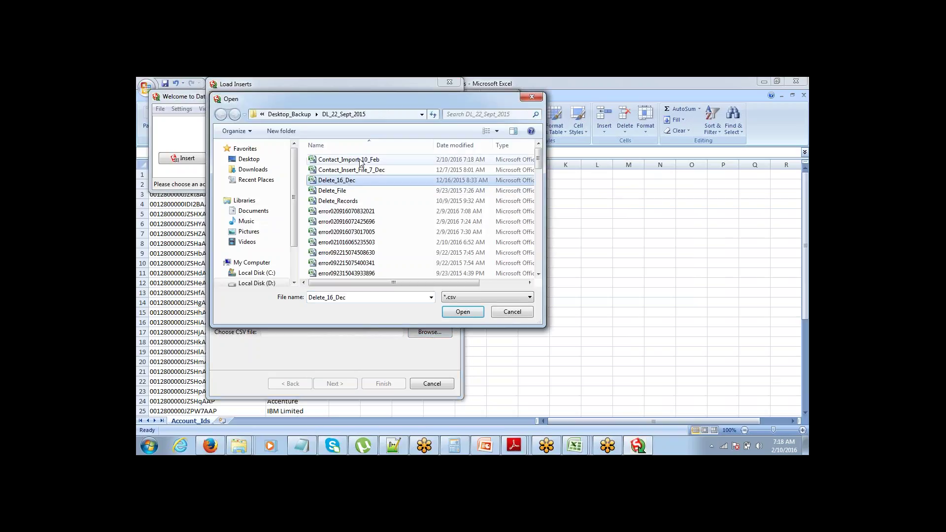
click(363, 160)
click(464, 318)
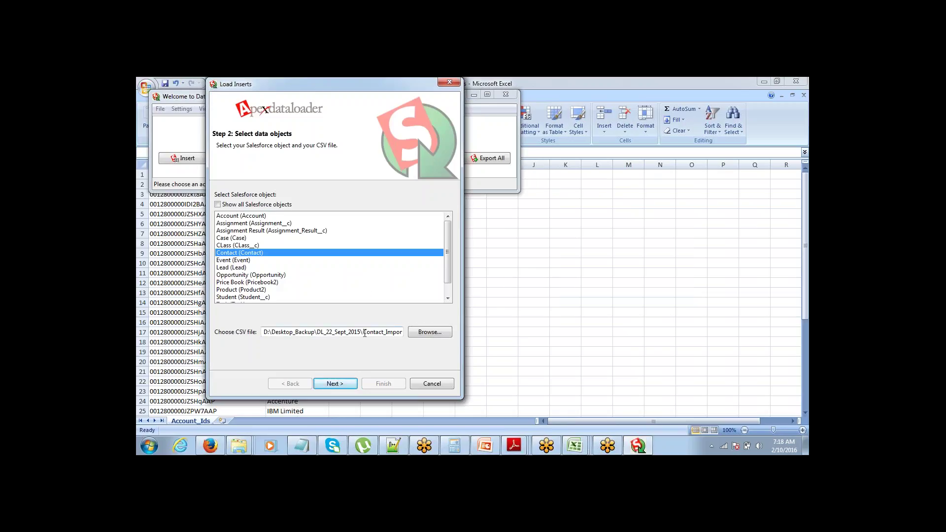
click(341, 382)
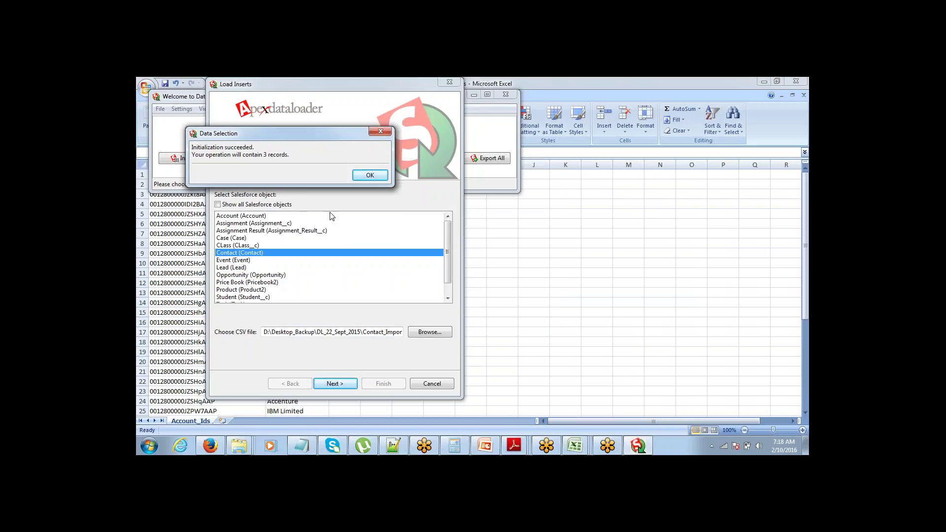
Step: Accept the 3-record count, select AccountId in the field mapping editor, then switch to Salesforce
click(368, 176)
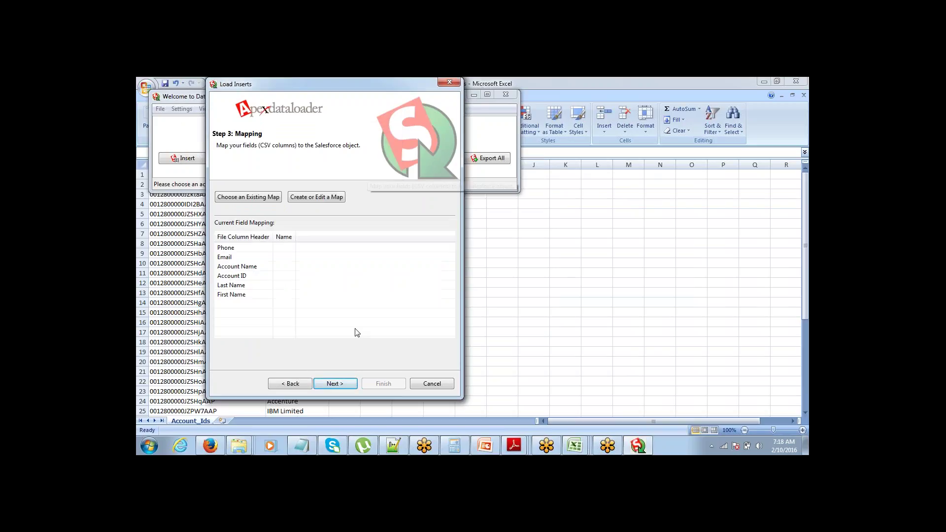
click(312, 200)
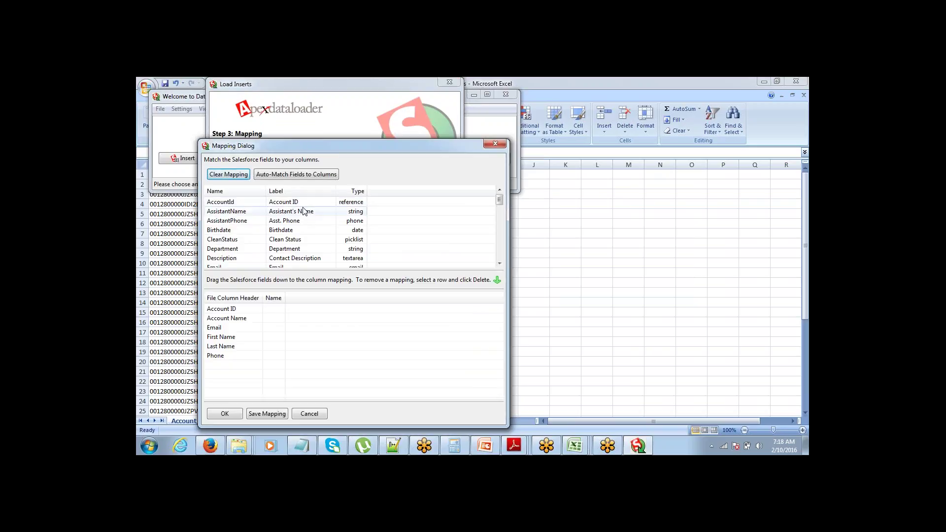
click(230, 202)
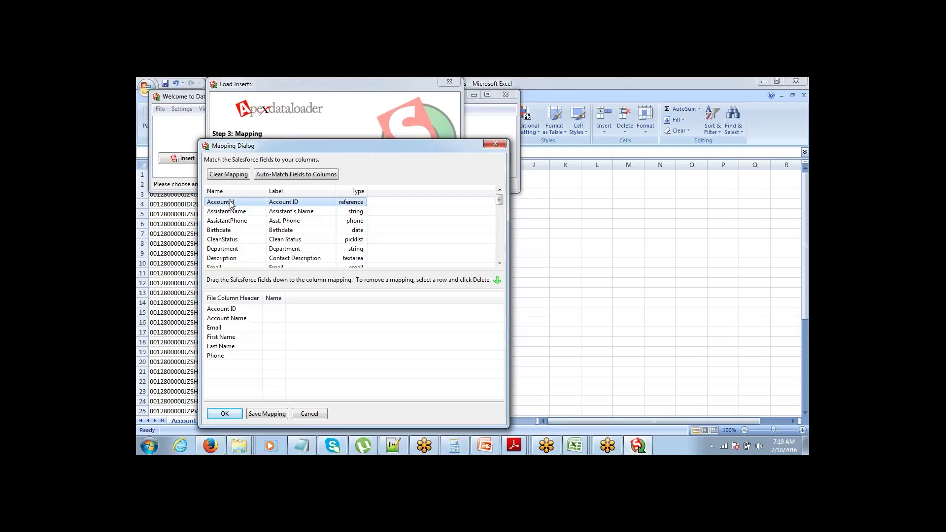
click(210, 446)
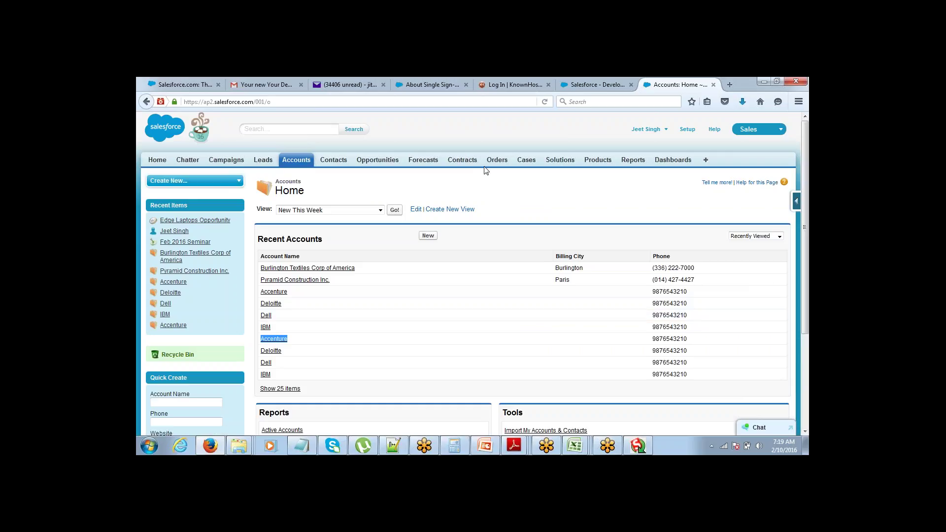
Step: Start a new contact from the Contacts tab and point out its Account Name field
click(339, 161)
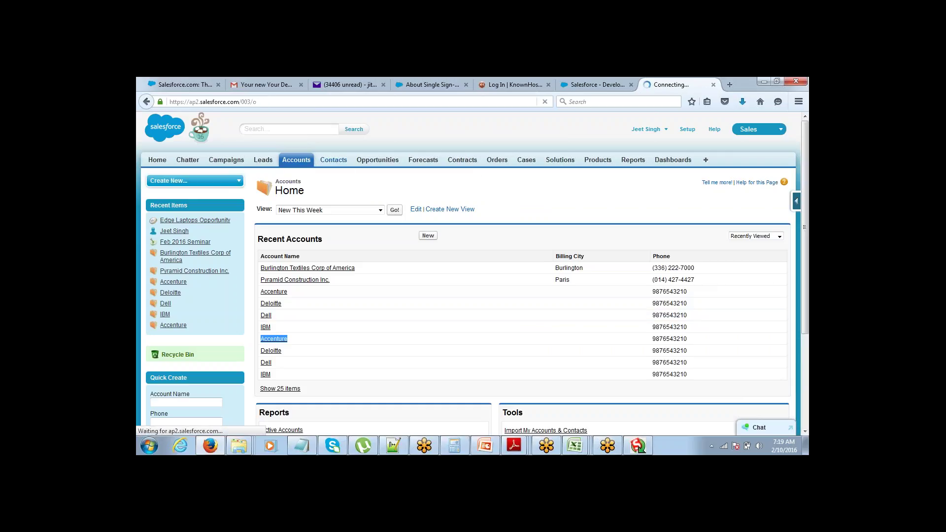
click(428, 236)
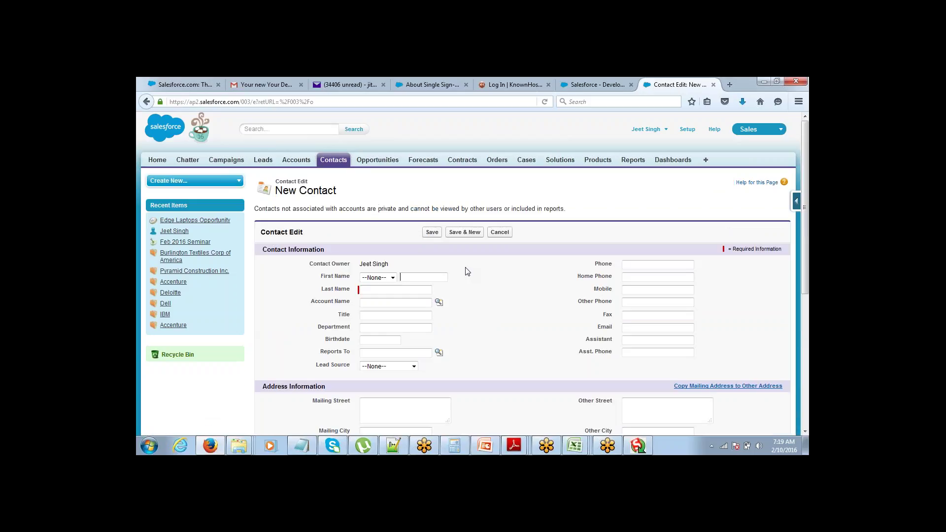
drag(311, 304, 351, 305)
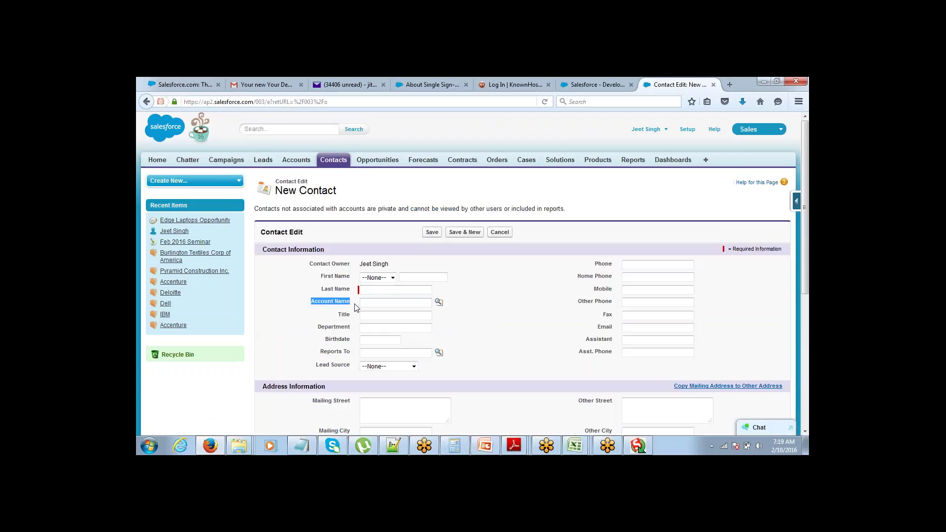
Step: Map AccountId and FirstName manually, auto-match the remaining fields, leave Account Name unmapped, and accept
click(646, 447)
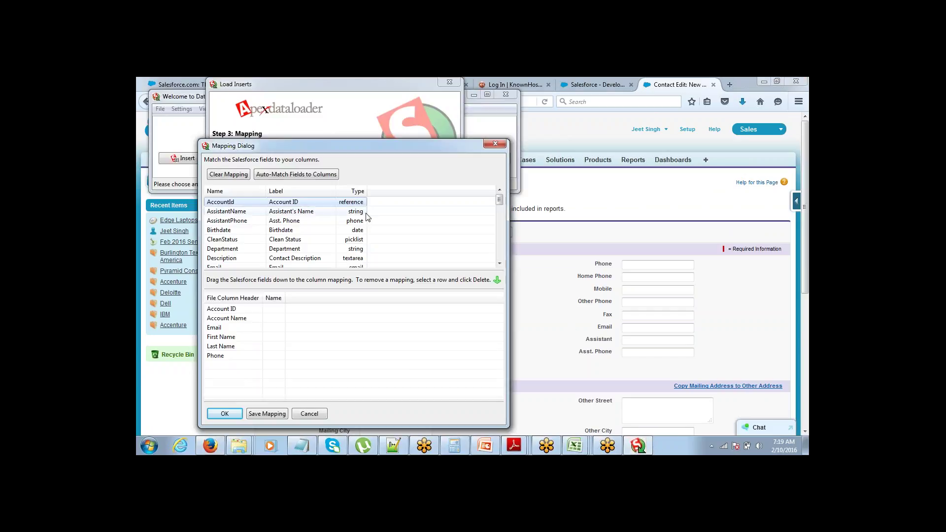
click(245, 203)
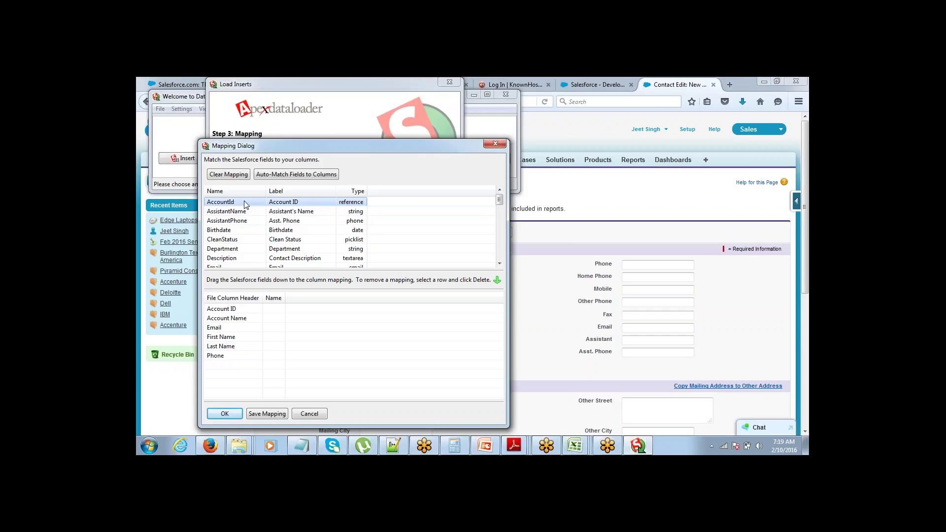
drag(245, 202, 279, 311)
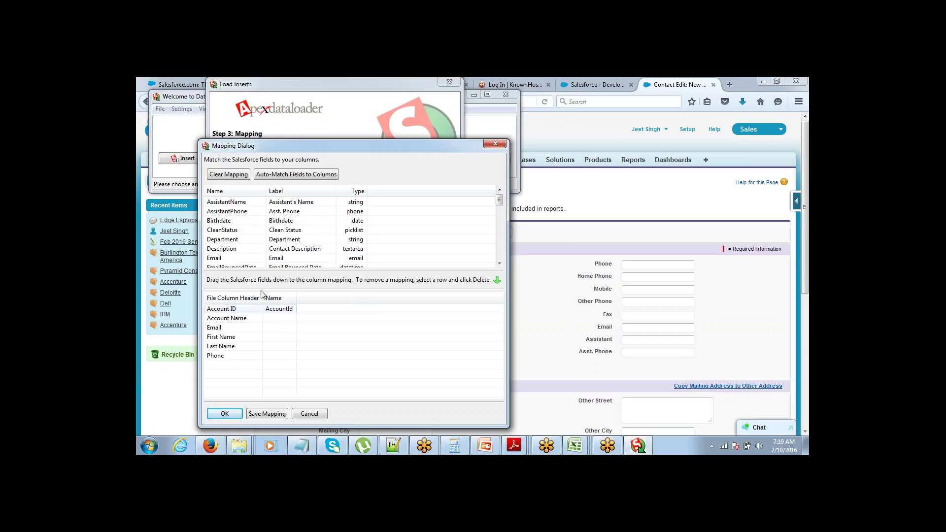
scroll(240, 232, down, 3)
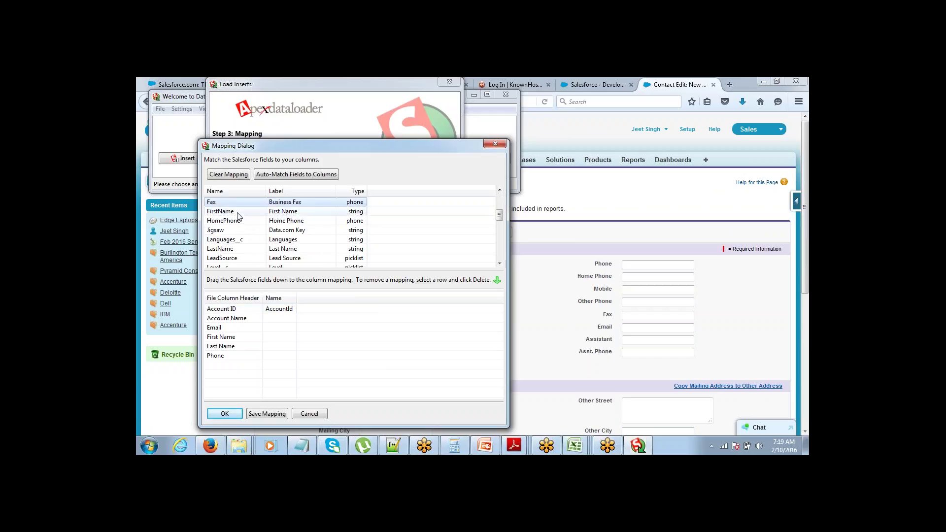
drag(240, 212, 273, 339)
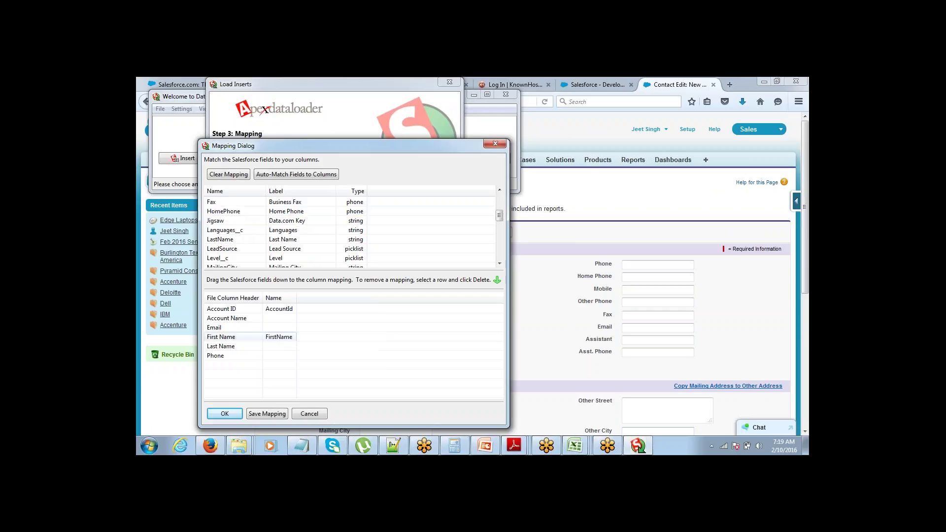
click(299, 177)
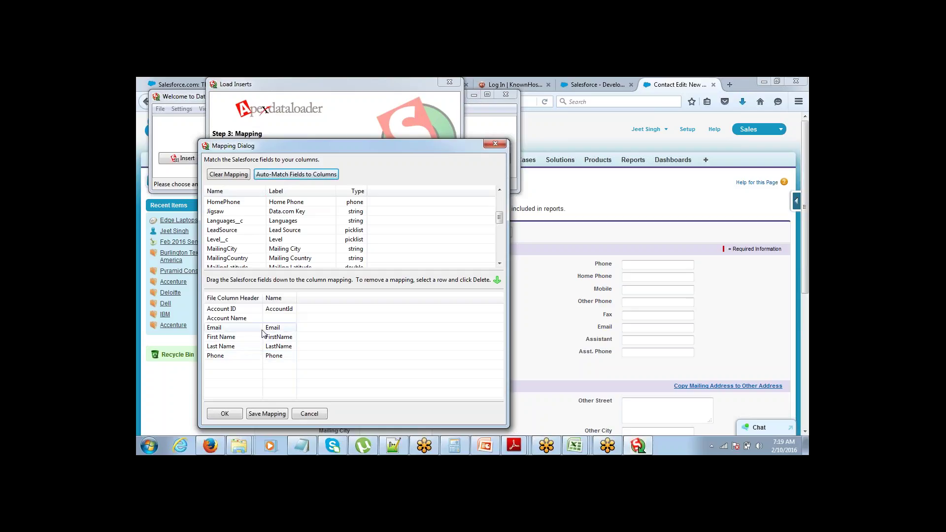
click(249, 319)
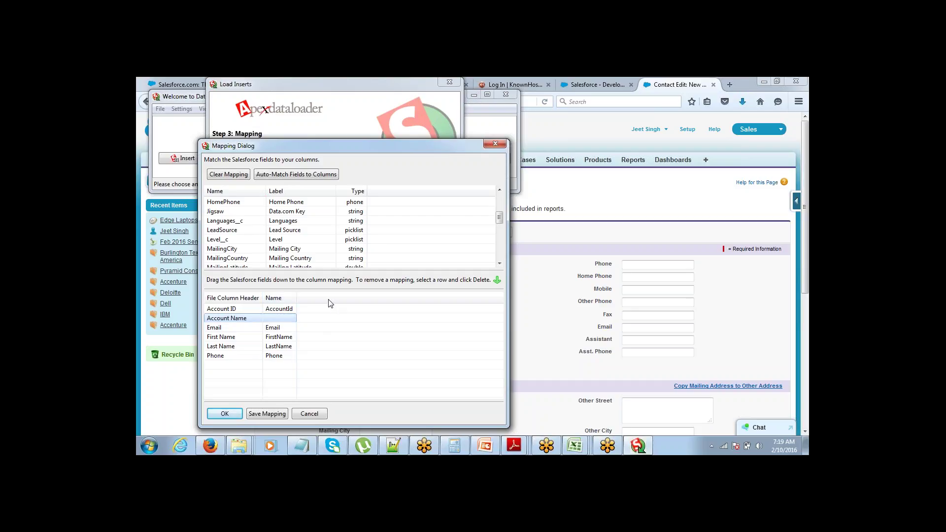
click(224, 415)
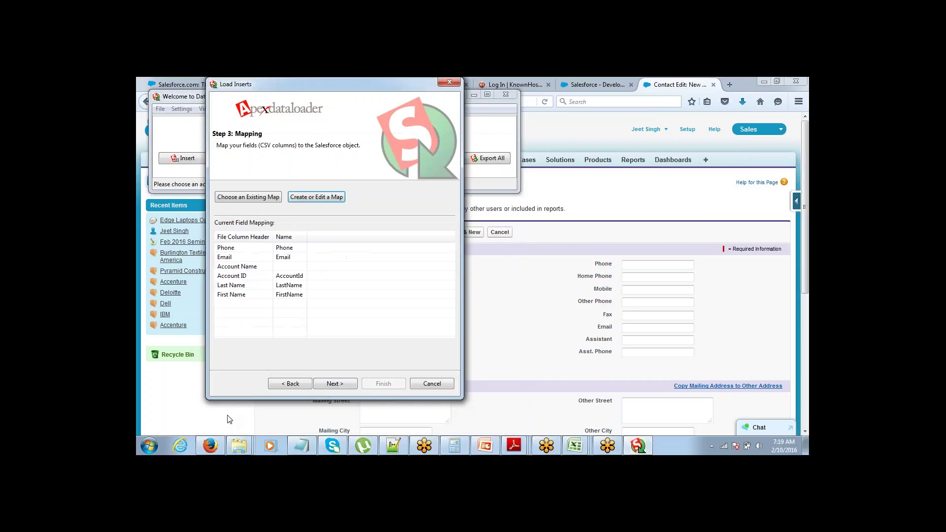
Step: Run the contact insert in Data Loader and confirm the warning to insert the records
click(335, 385)
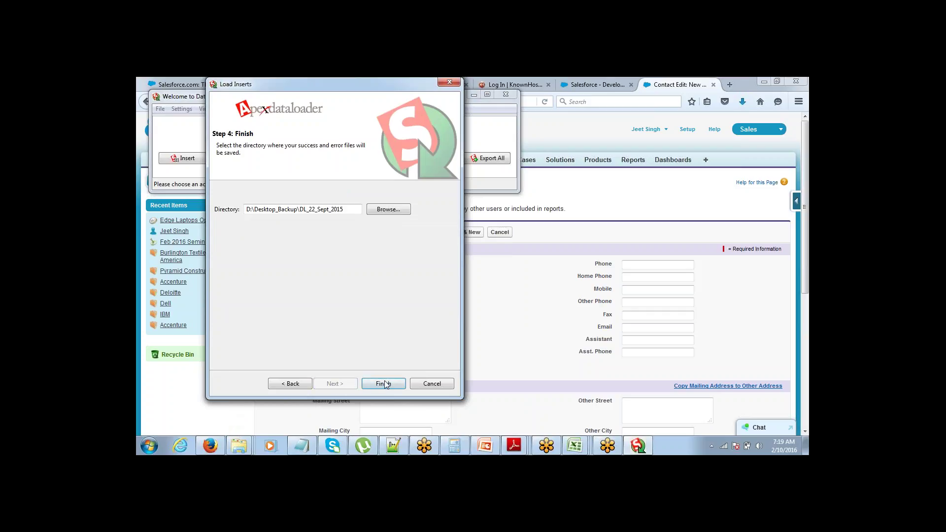
click(384, 383)
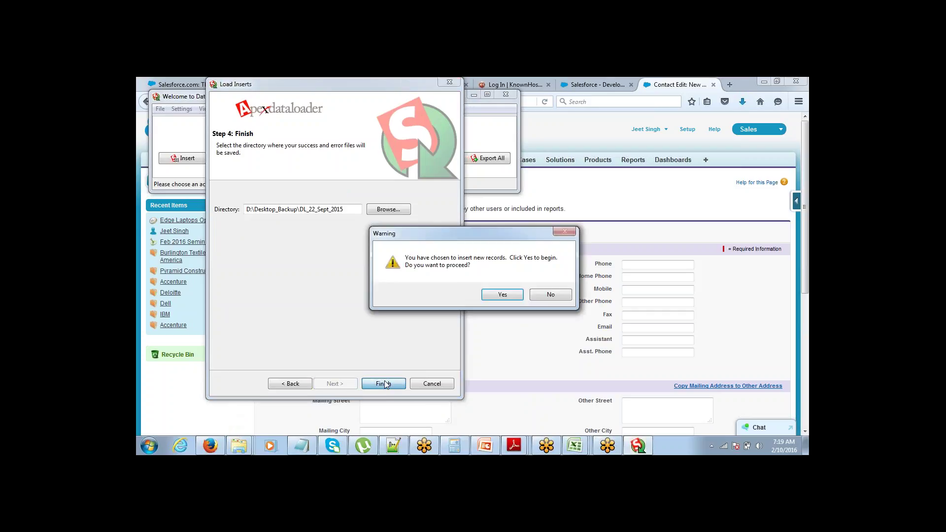
click(508, 295)
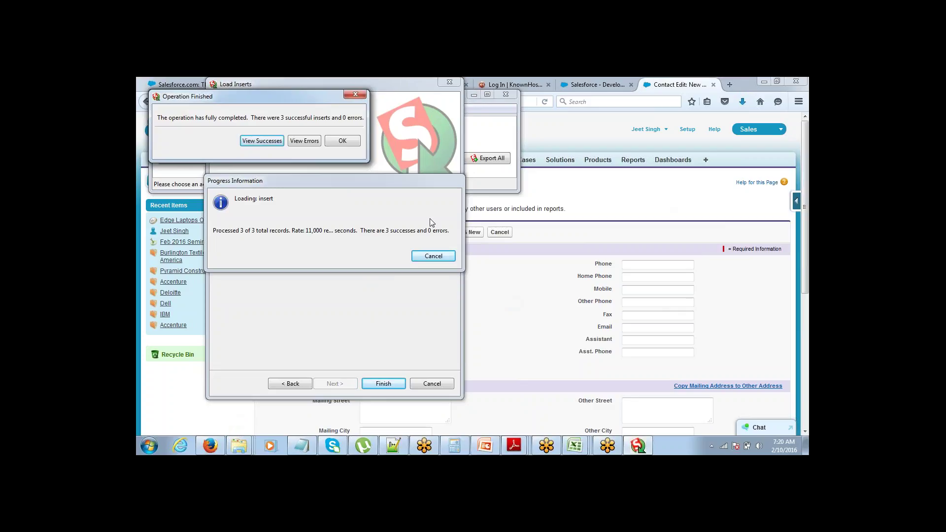
Step: Review the three successful inserts with their new IDs, then return to Salesforce
click(262, 141)
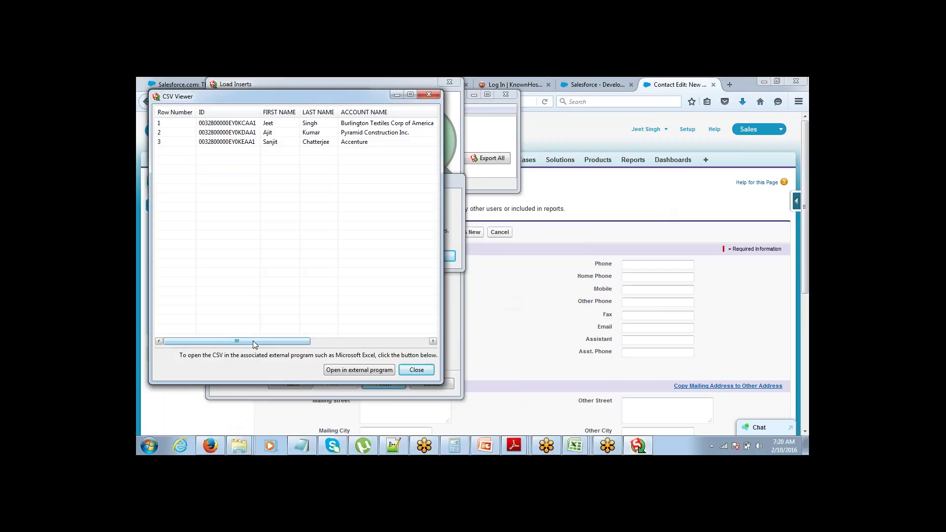
drag(253, 341, 279, 333)
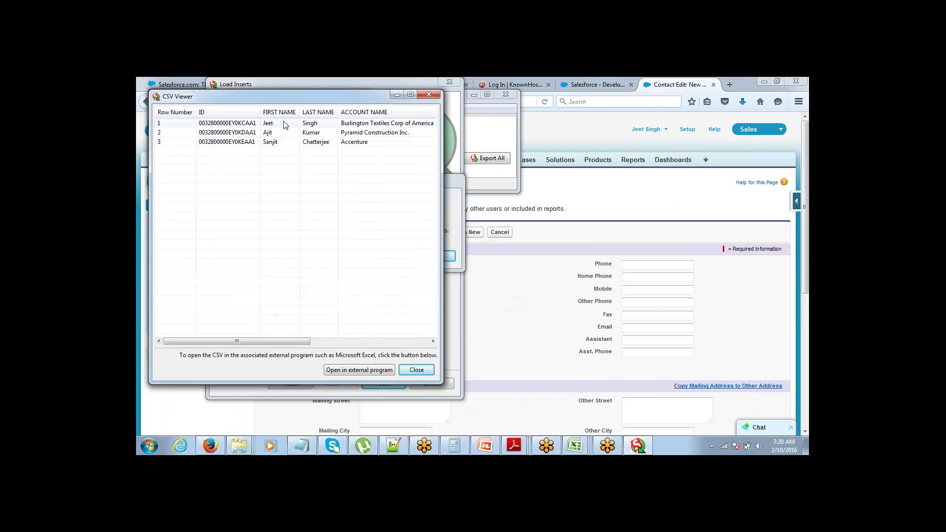
click(245, 124)
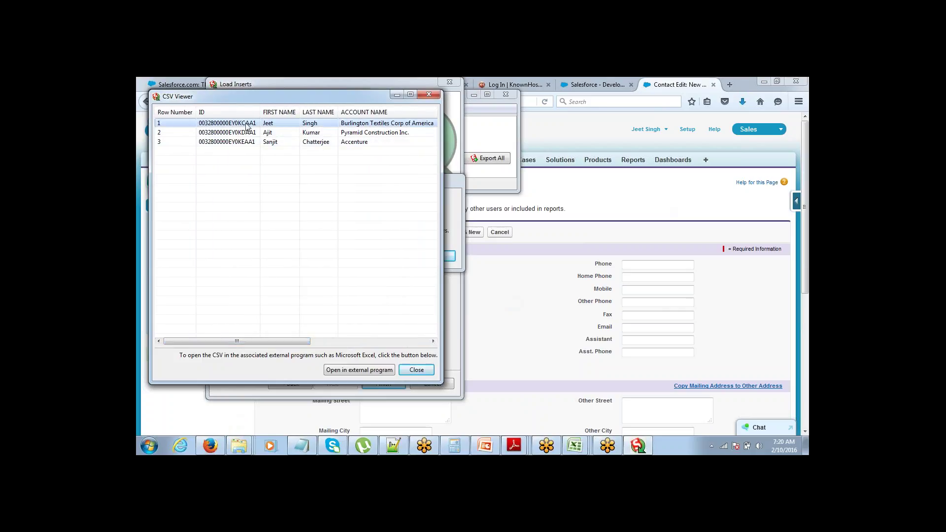
click(577, 183)
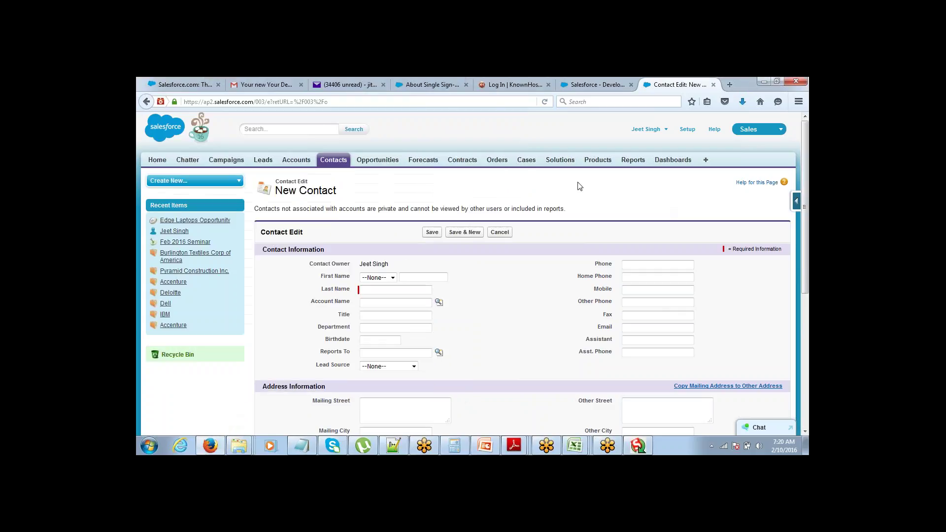
Step: Open a new contact from Burlington Textiles Corp of America and highlight its Account Name link
click(292, 162)
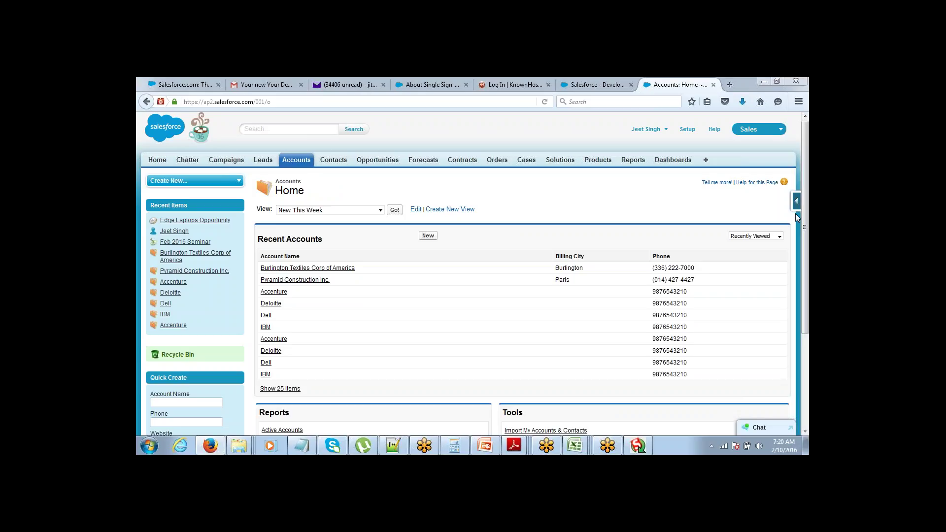
click(335, 269)
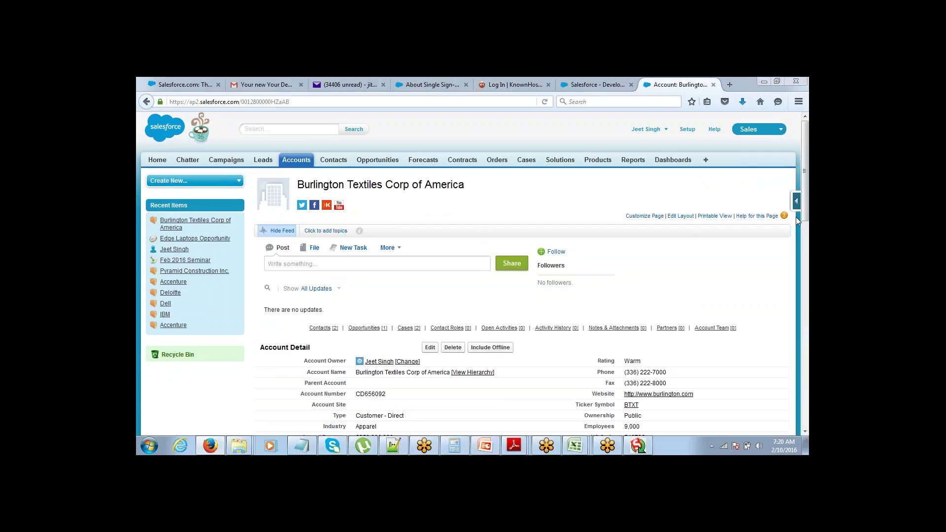
scroll(800, 169, down, 1)
scroll(800, 171, down, 6)
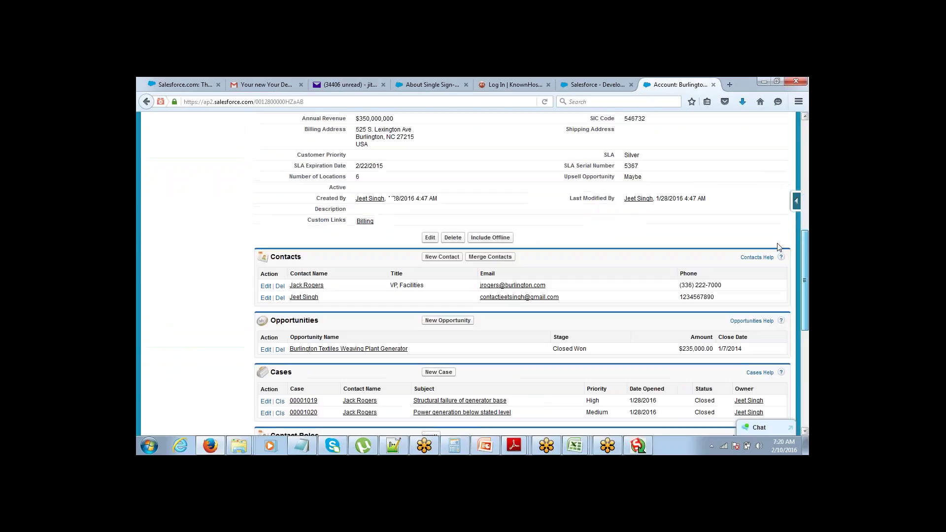
click(316, 298)
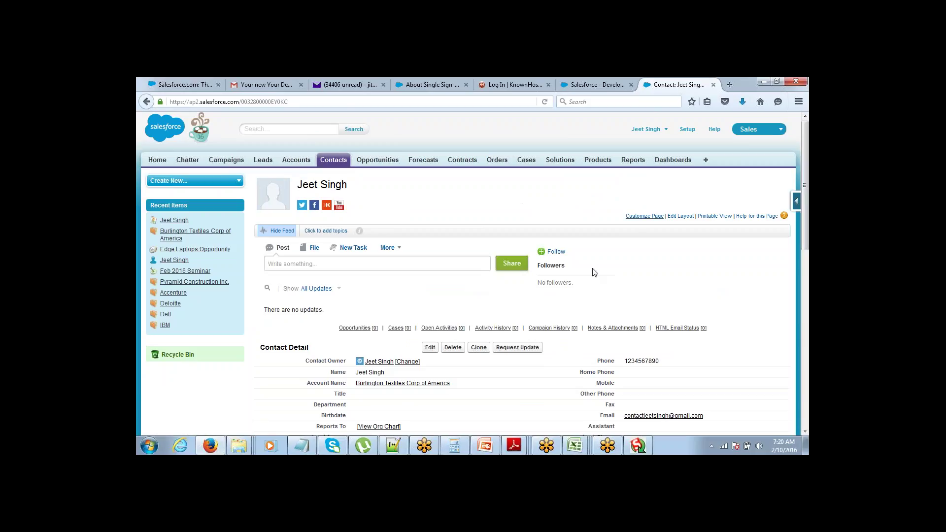
double_click(455, 387)
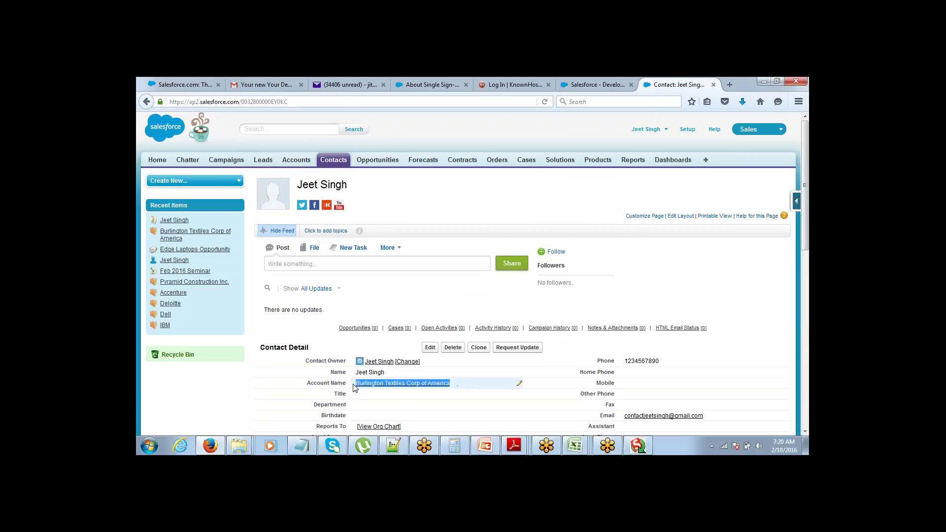
click(457, 197)
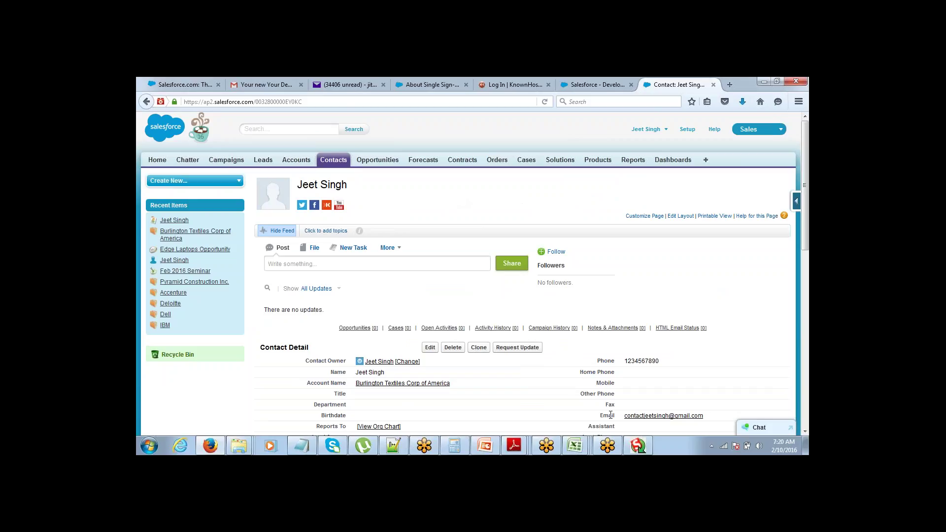
mouse_move(304, 448)
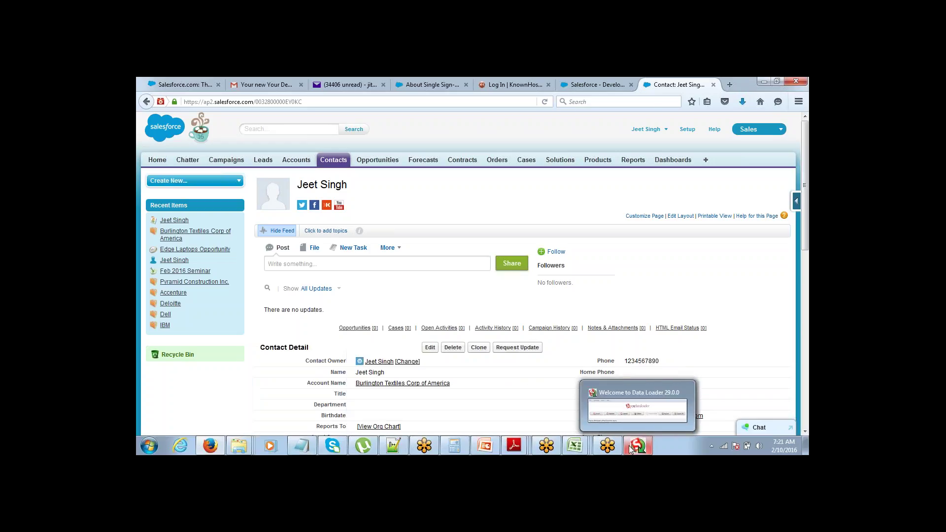
Step: Reopen the Contact_Import_10_Feb workbook from Excel's recent documents
mouse_move(574, 447)
click(699, 410)
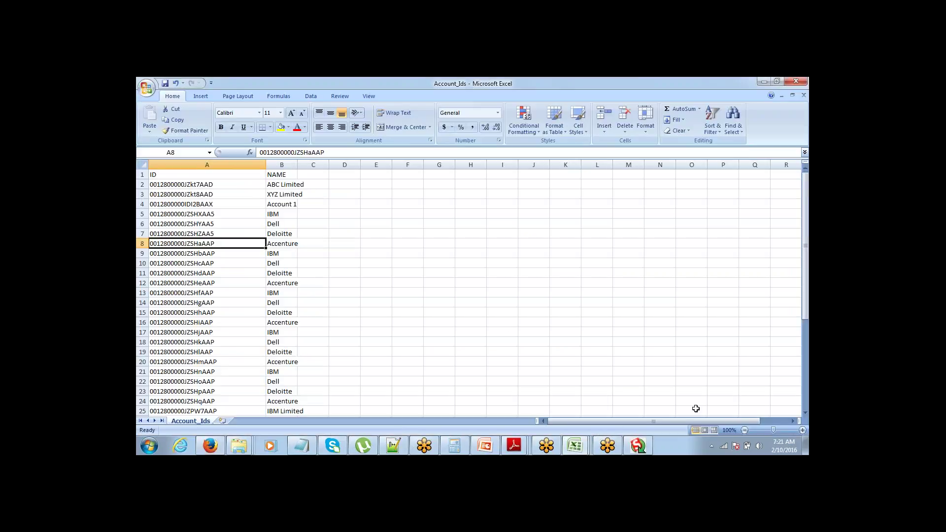
click(147, 88)
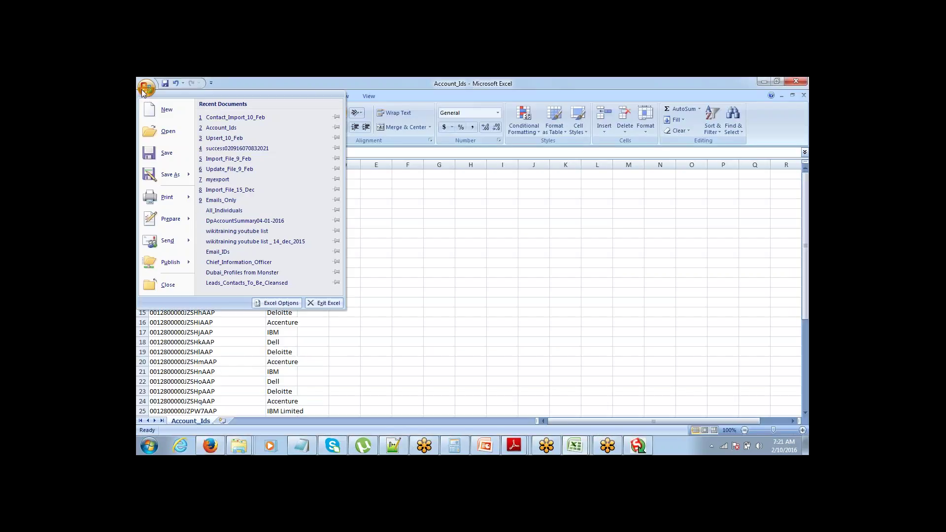
click(228, 119)
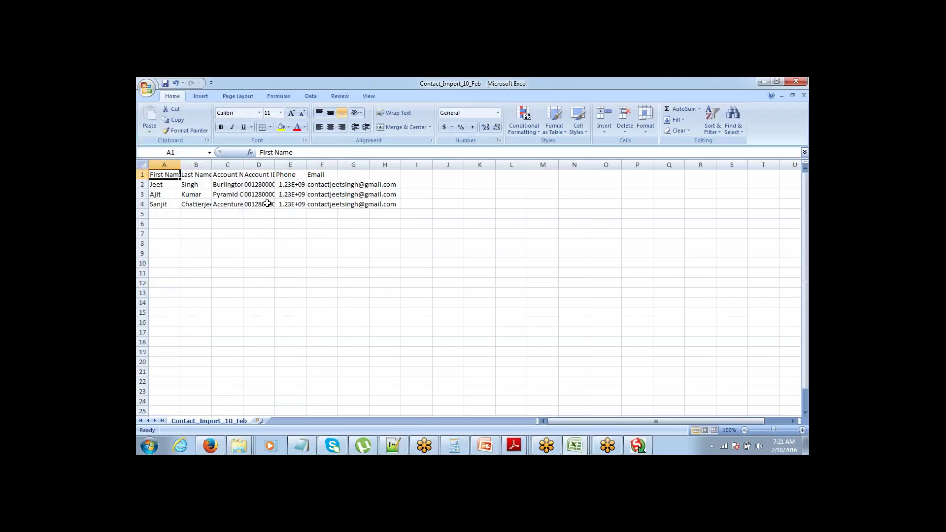
Step: Widen column D so the three Account IDs show in full, then select them
drag(275, 164, 567, 168)
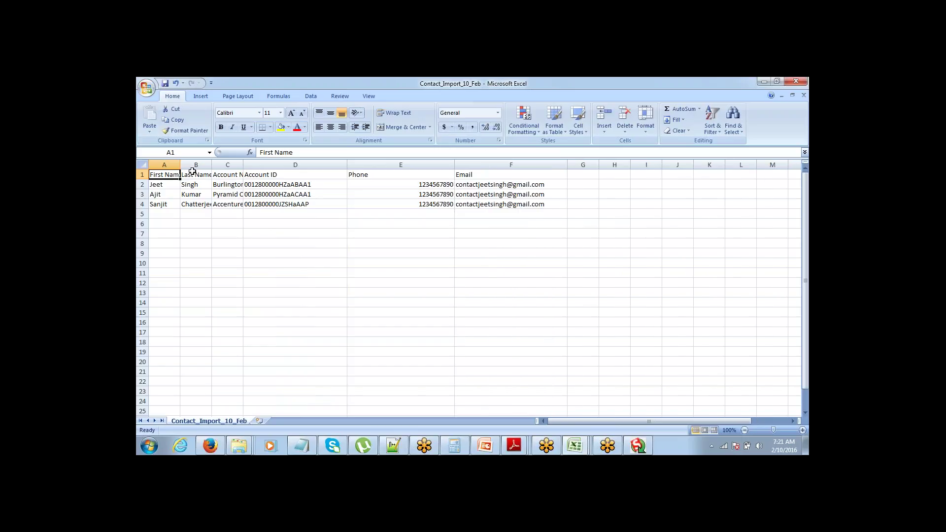
drag(268, 187, 265, 205)
click(266, 205)
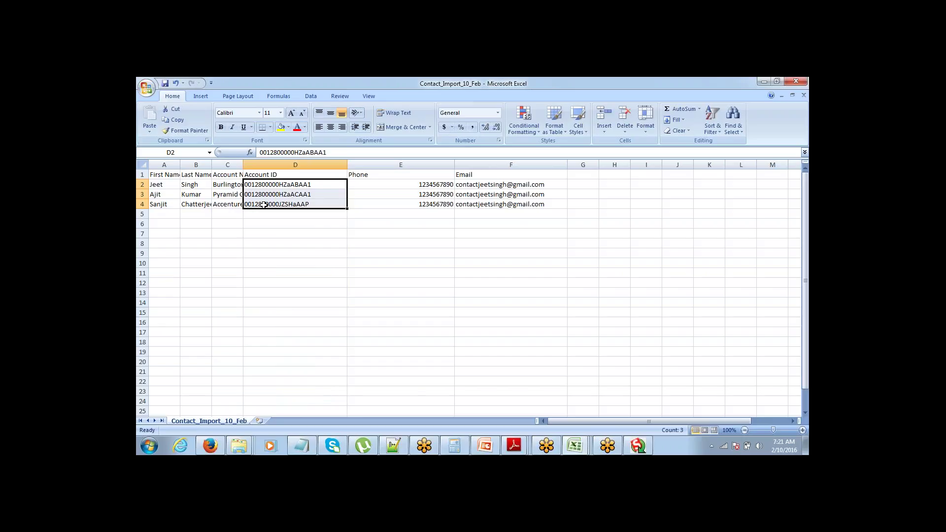
click(265, 205)
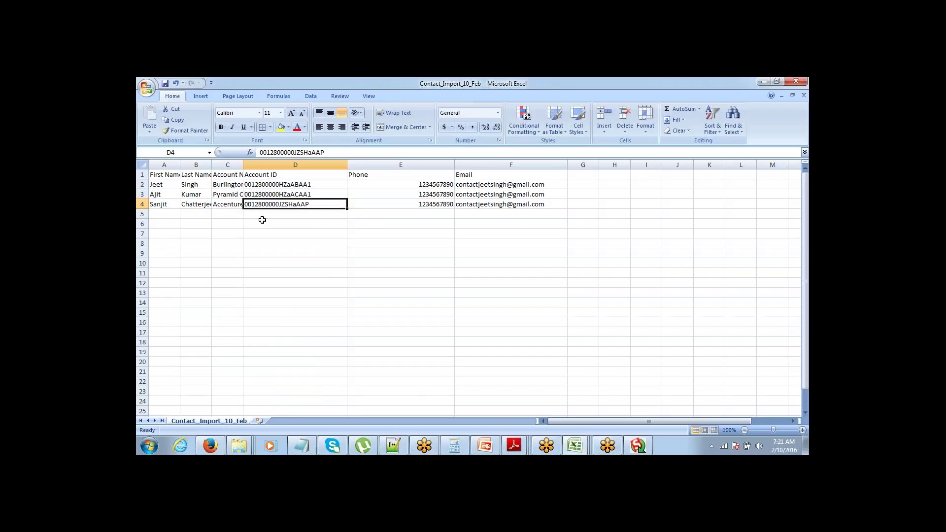
click(263, 220)
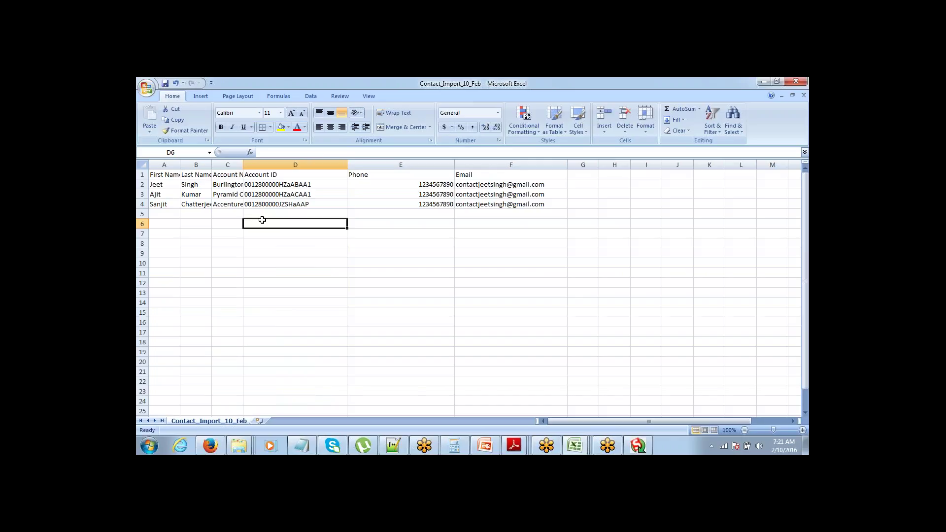